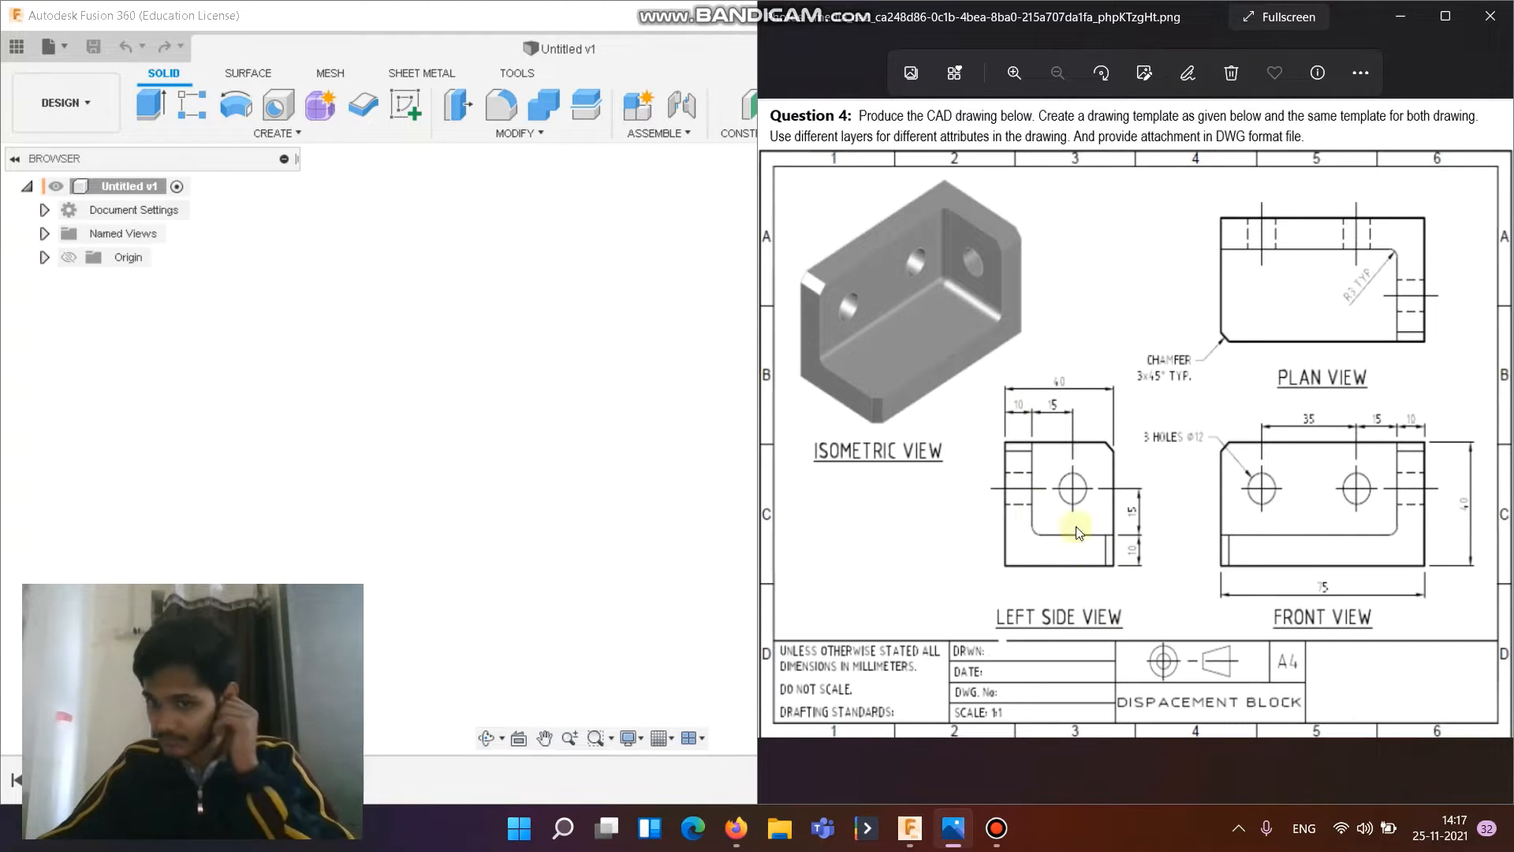
Step: Switch to Fusion 360 and start a sketch on the horizontal XZ origin plane, viewed from the top
click(447, 325)
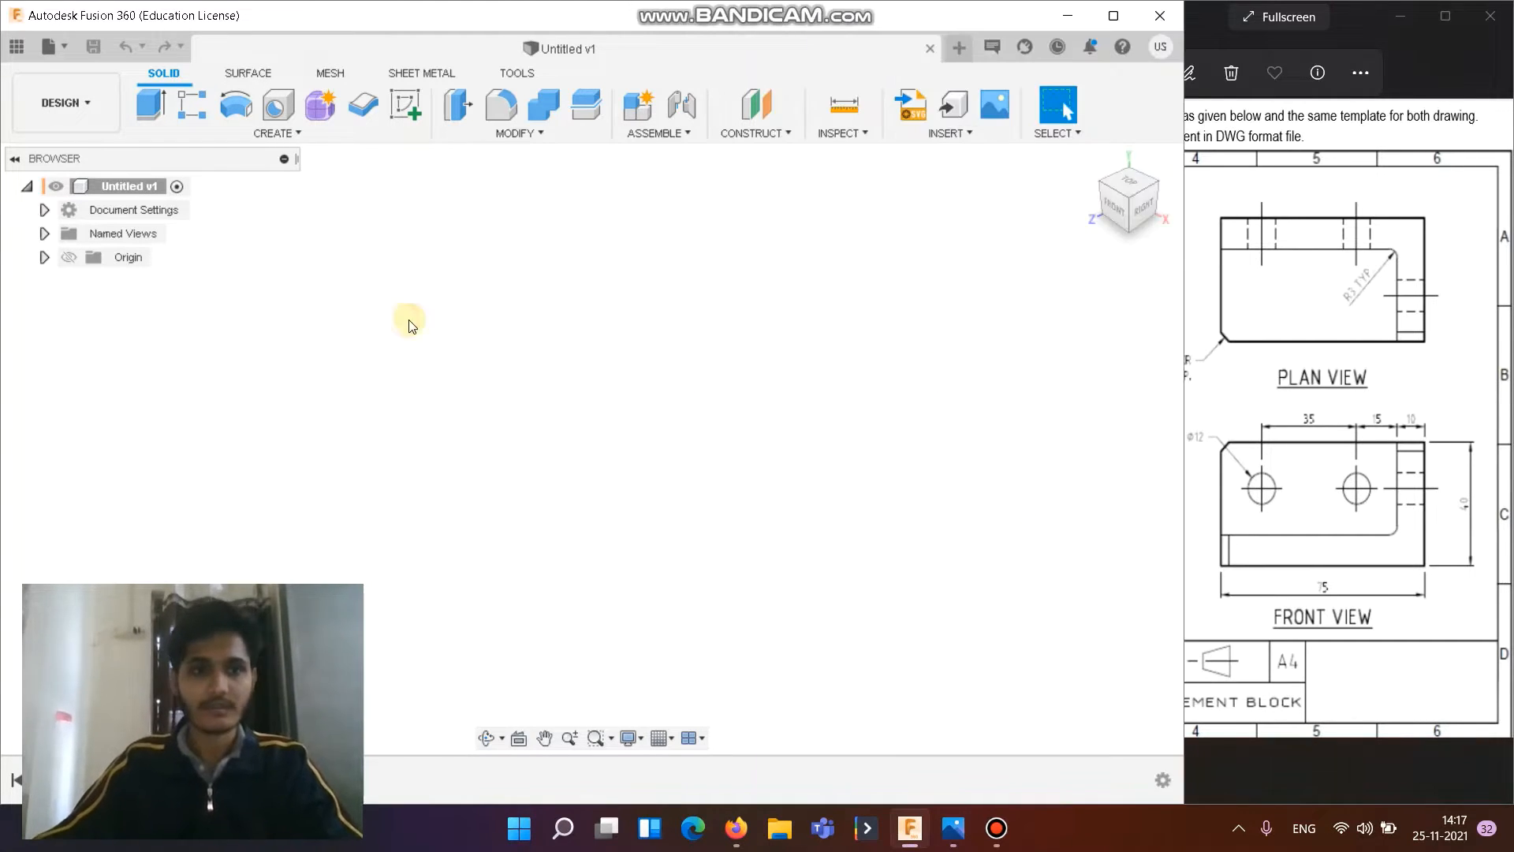
click(1123, 176)
click(398, 116)
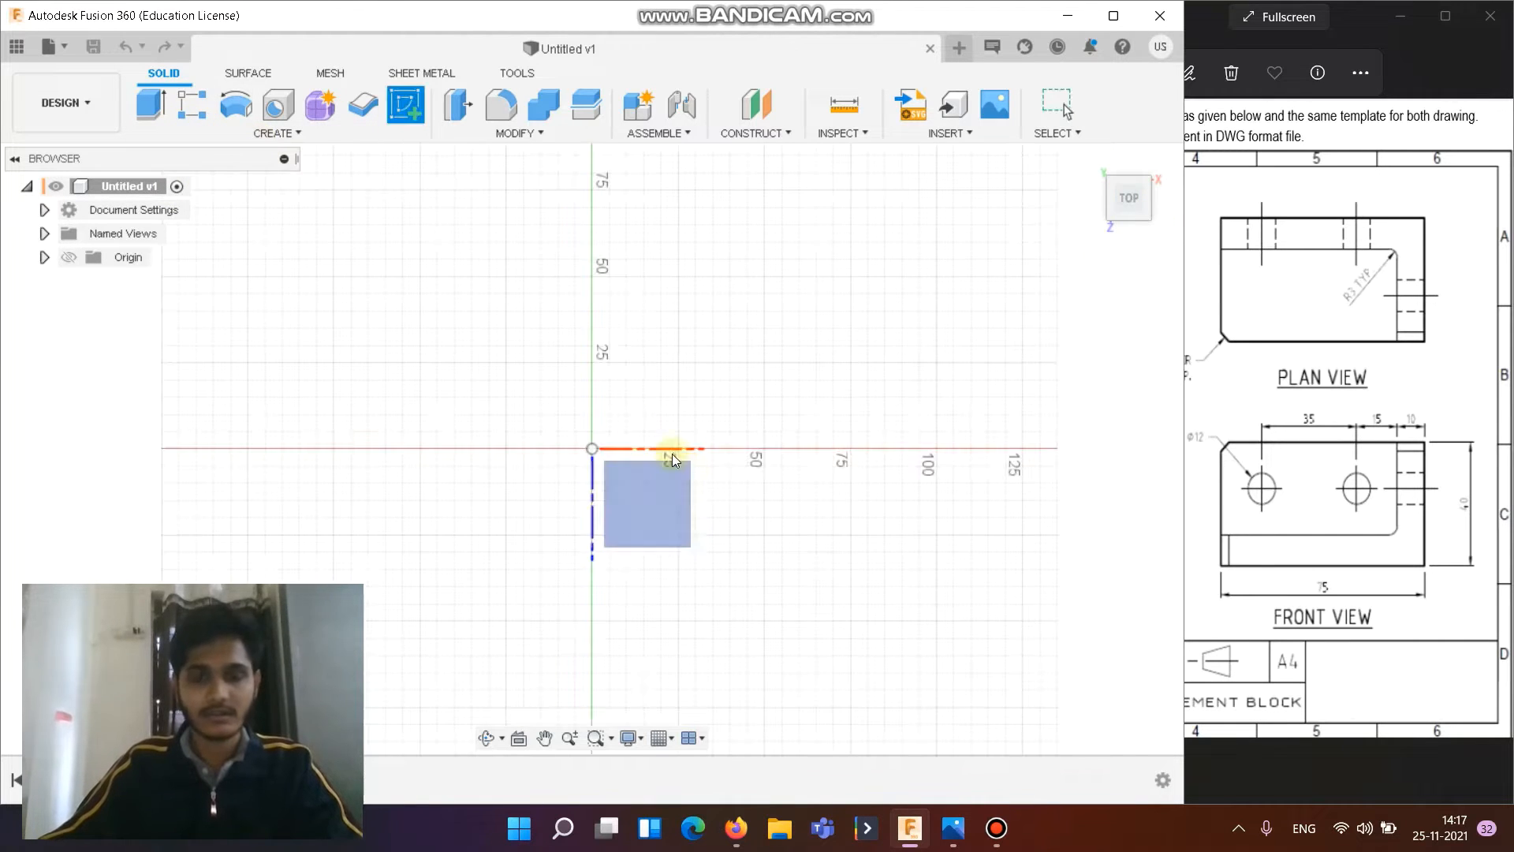
click(636, 506)
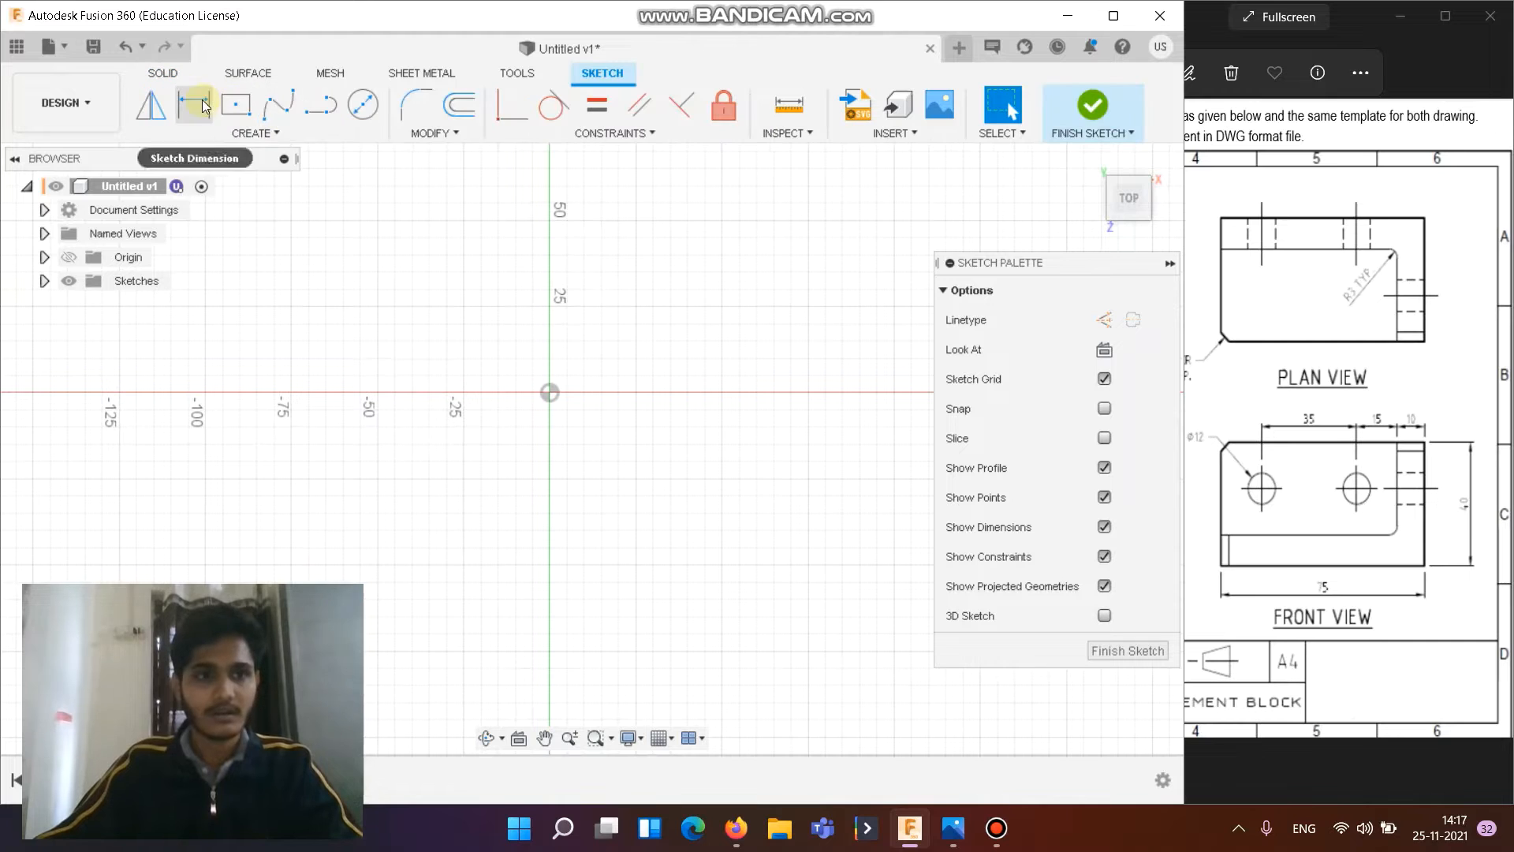
Step: Draw a 75 mm by 40 mm center rectangle on the origin and finish the sketch
click(241, 117)
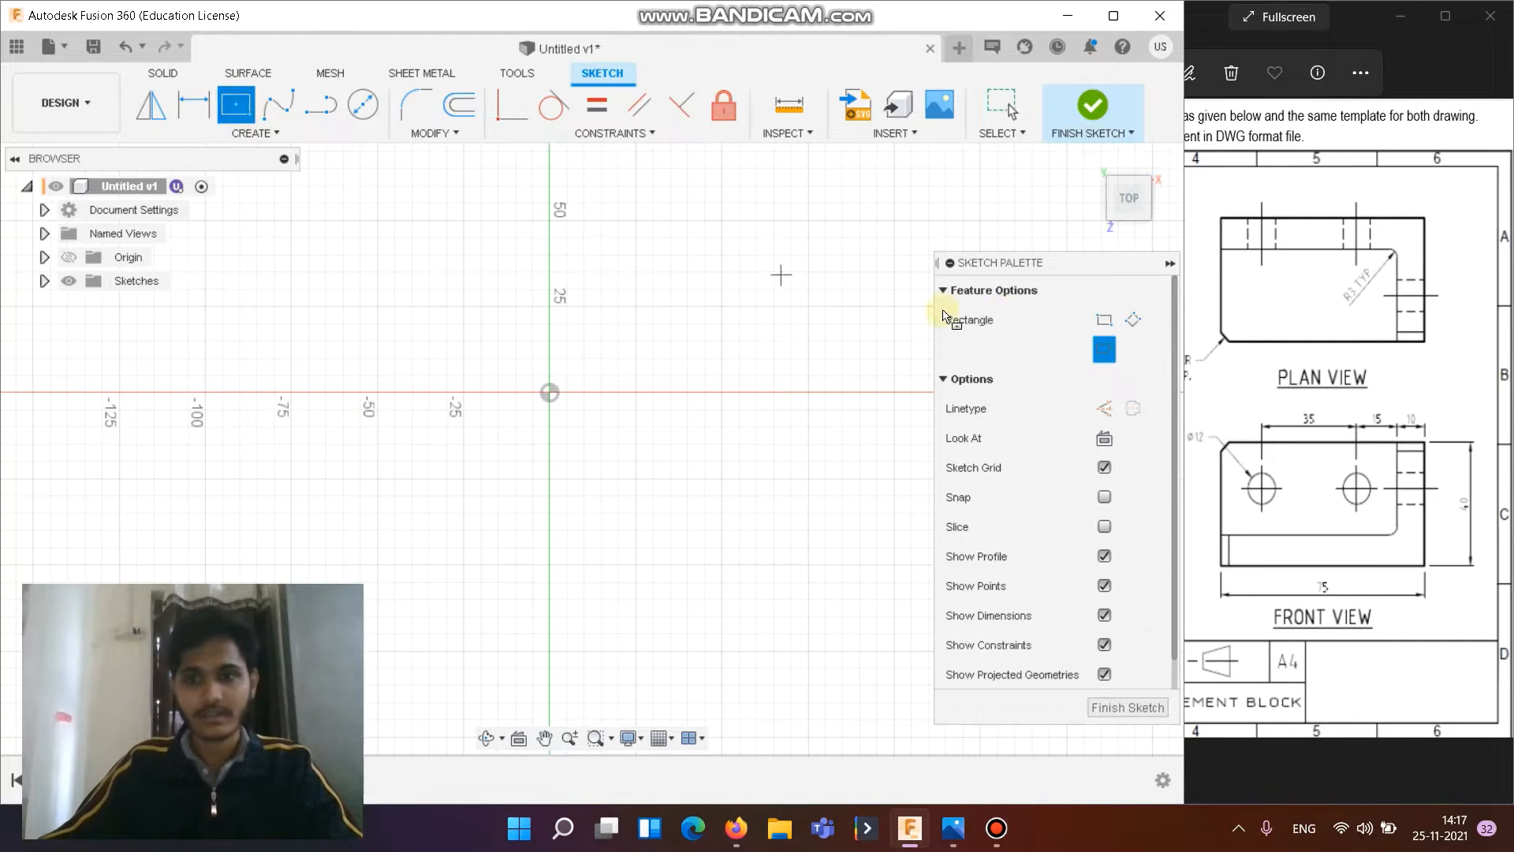
click(550, 392)
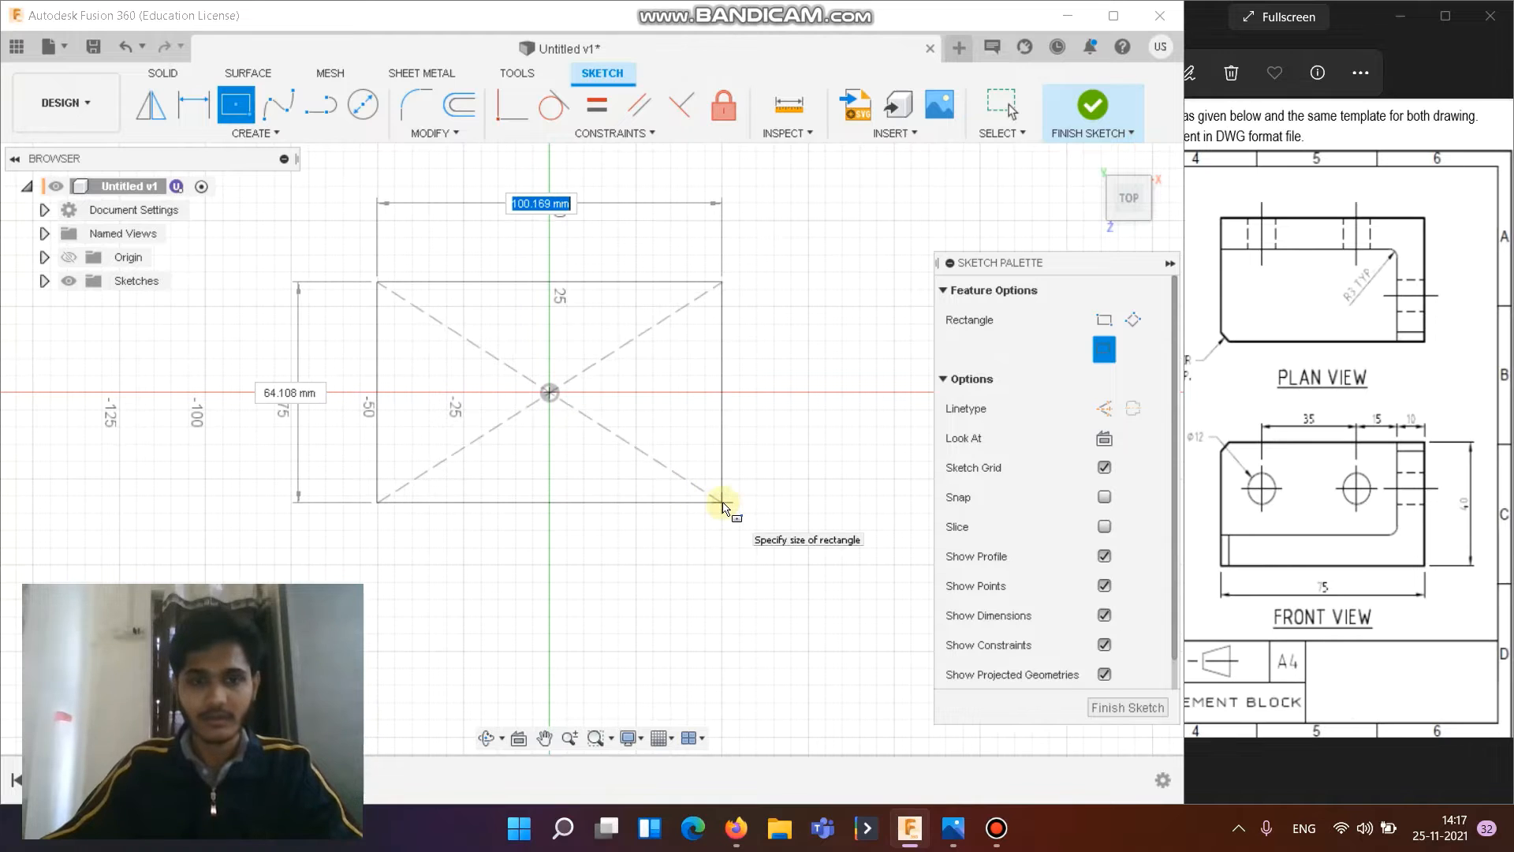
text(75)
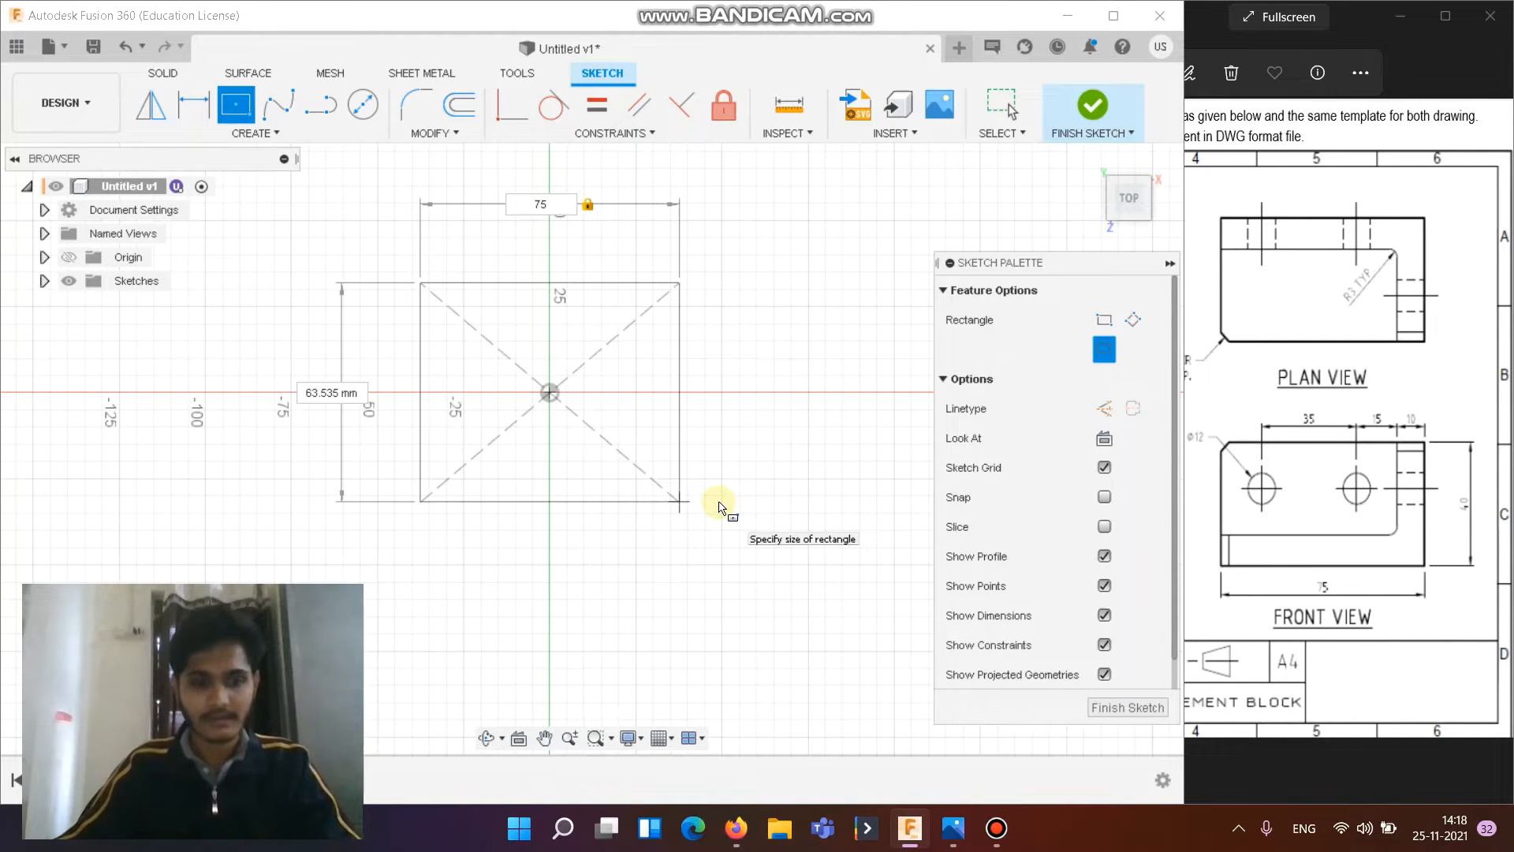
key(Tab)
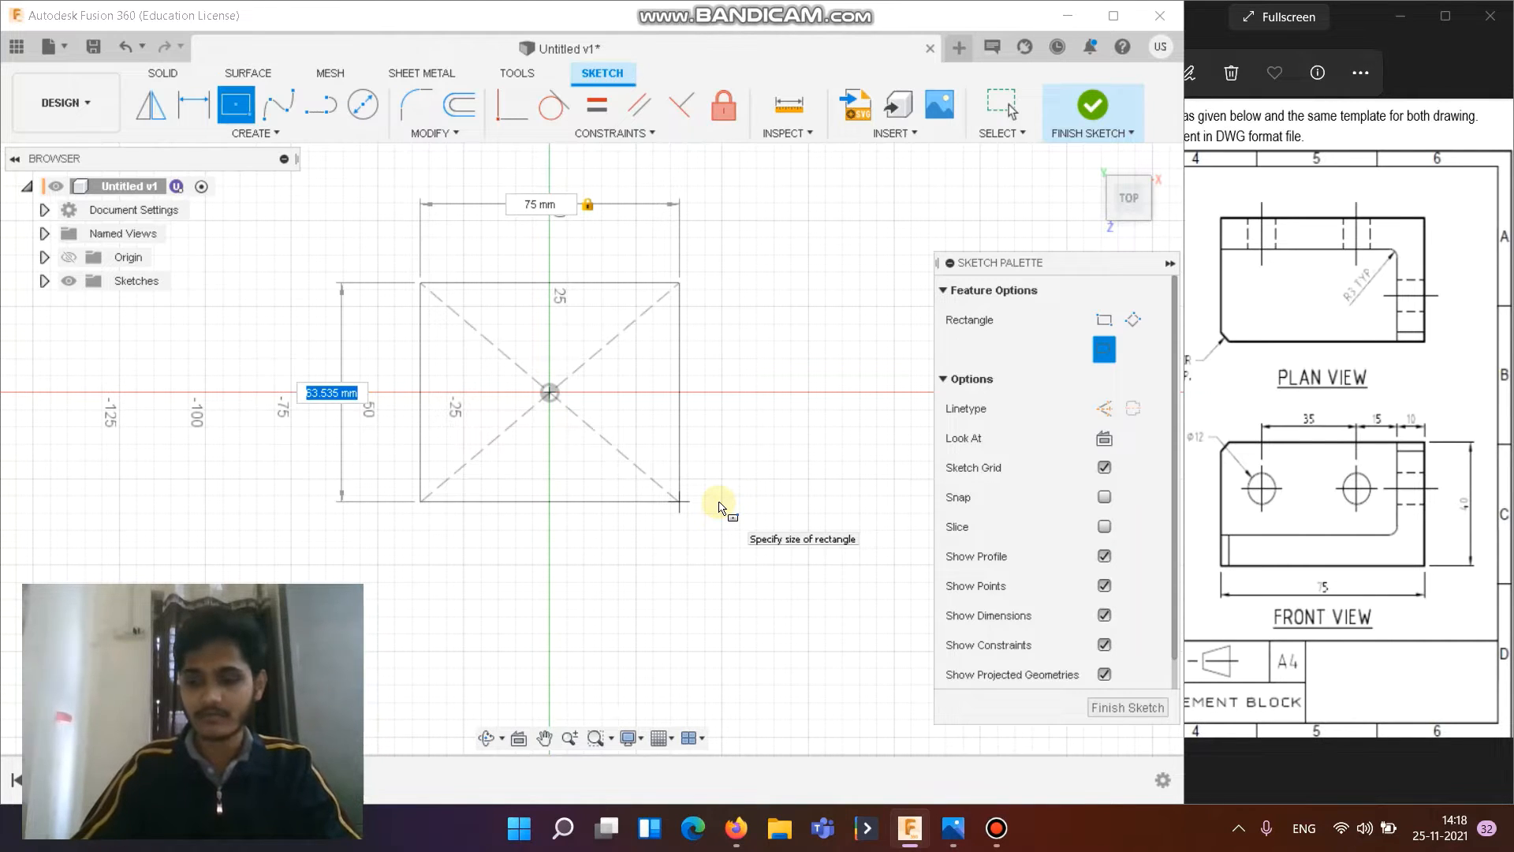
text(40)
key(Return)
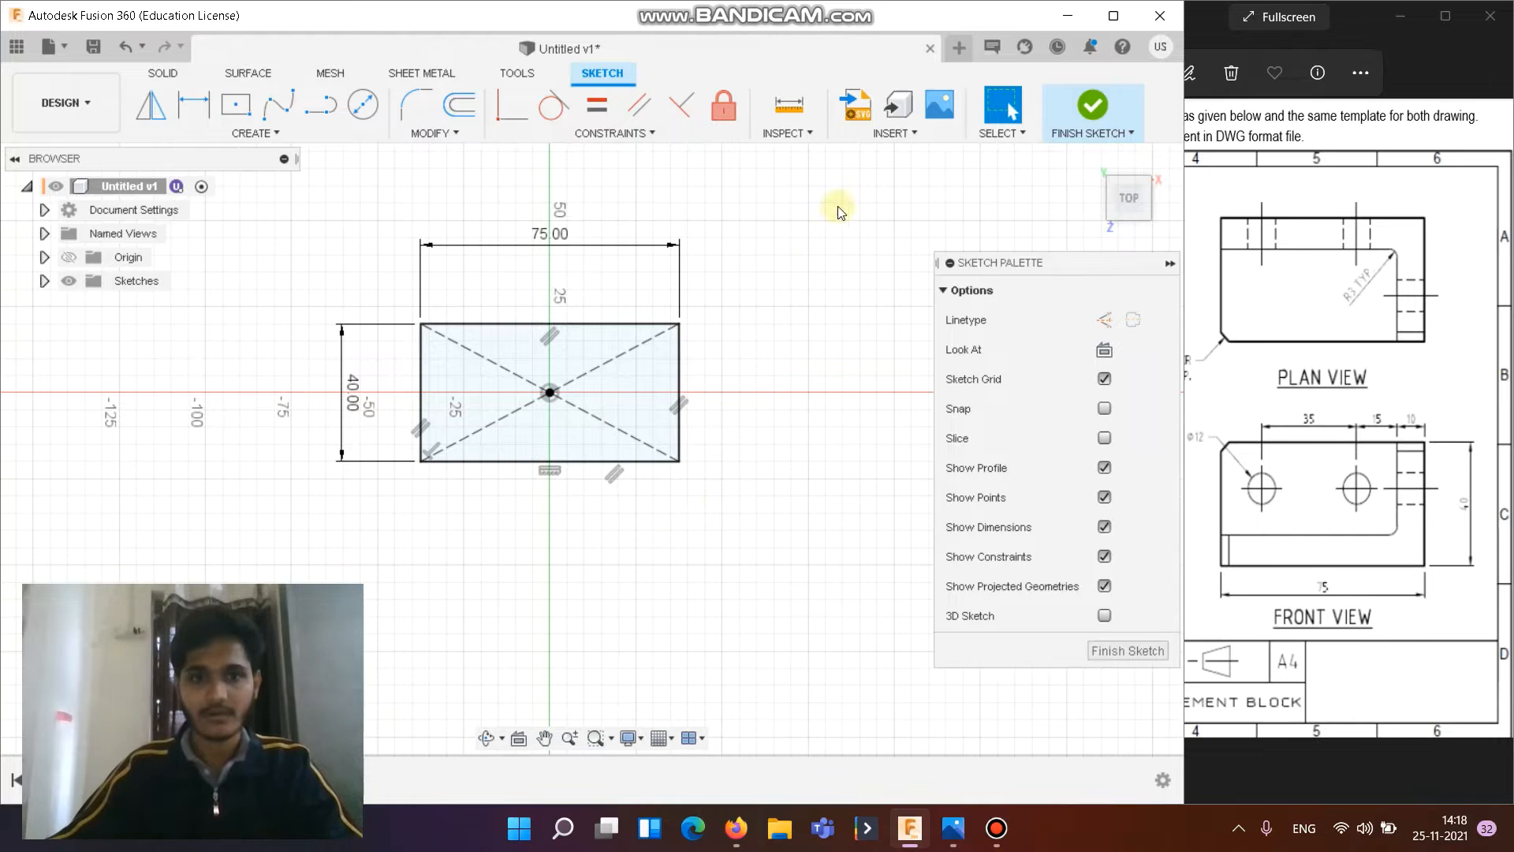
click(1092, 106)
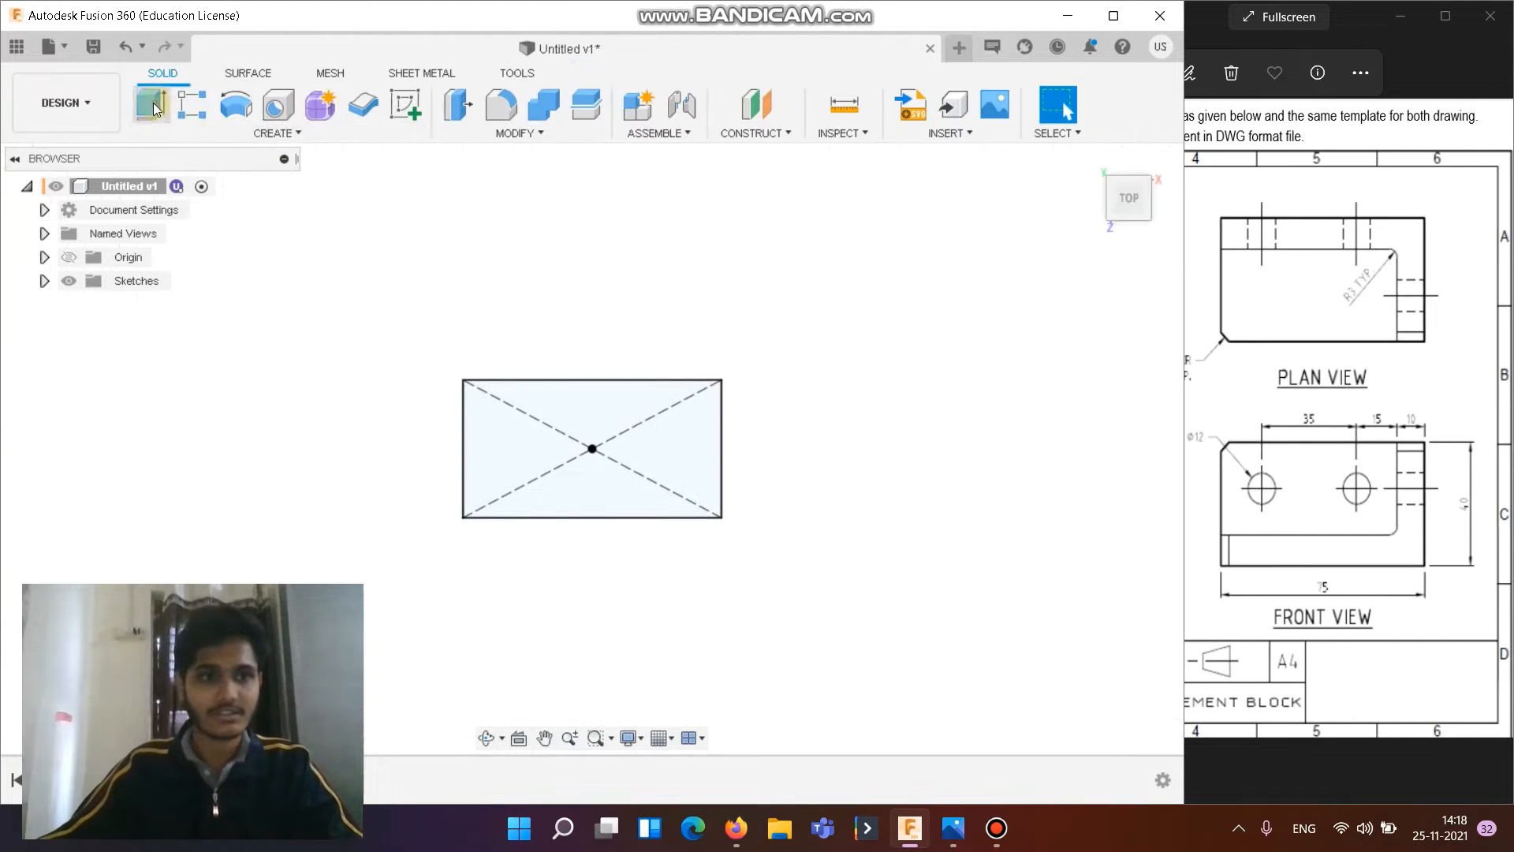
Step: Extrude the rectangle 10 mm as a new body to form the base plate, checking the thickness on the reference drawing
click(154, 108)
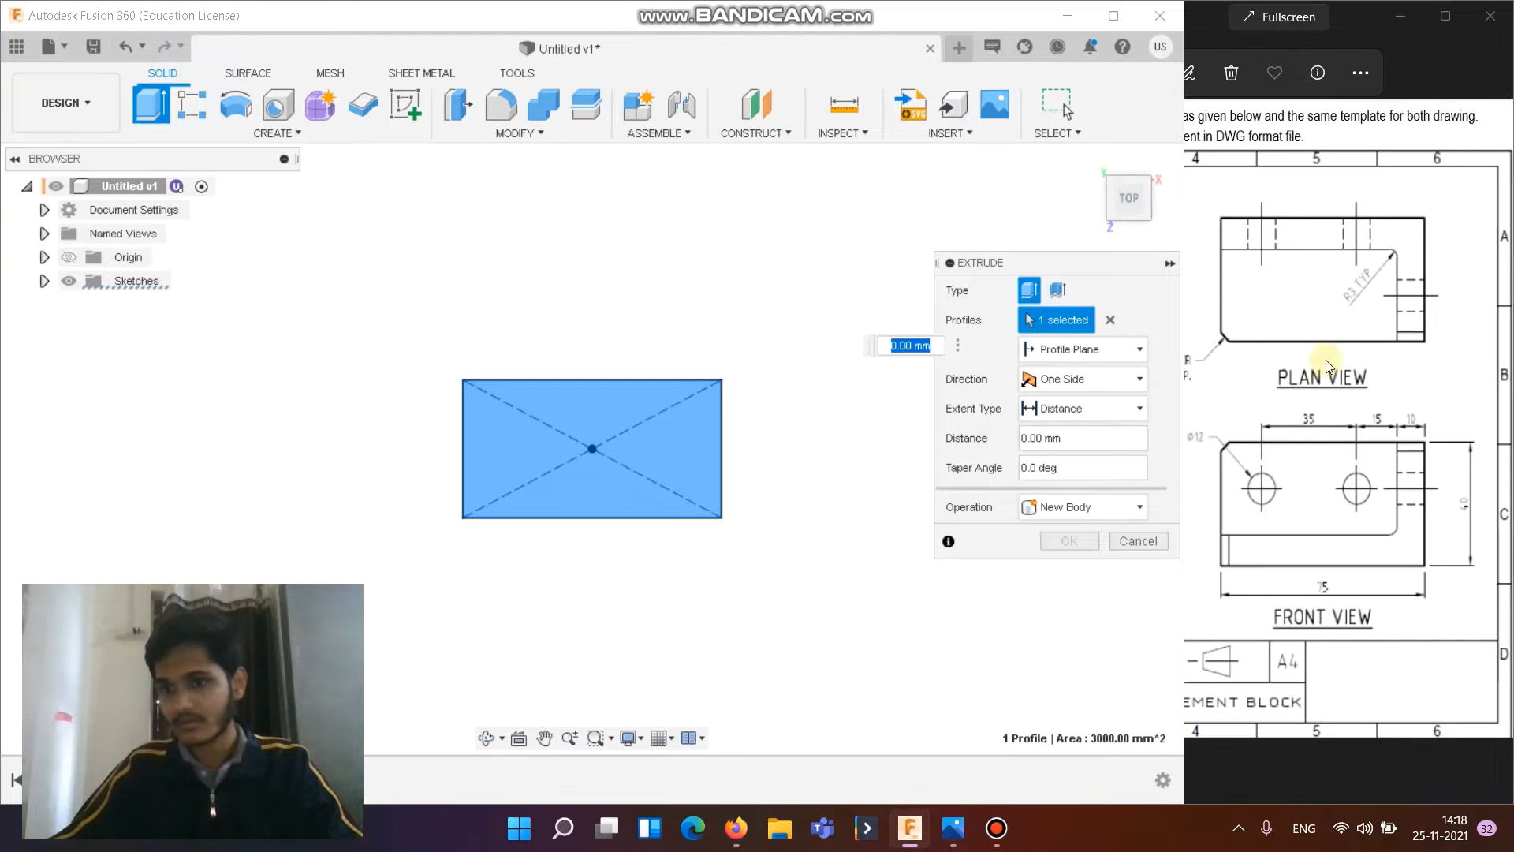
click(1256, 375)
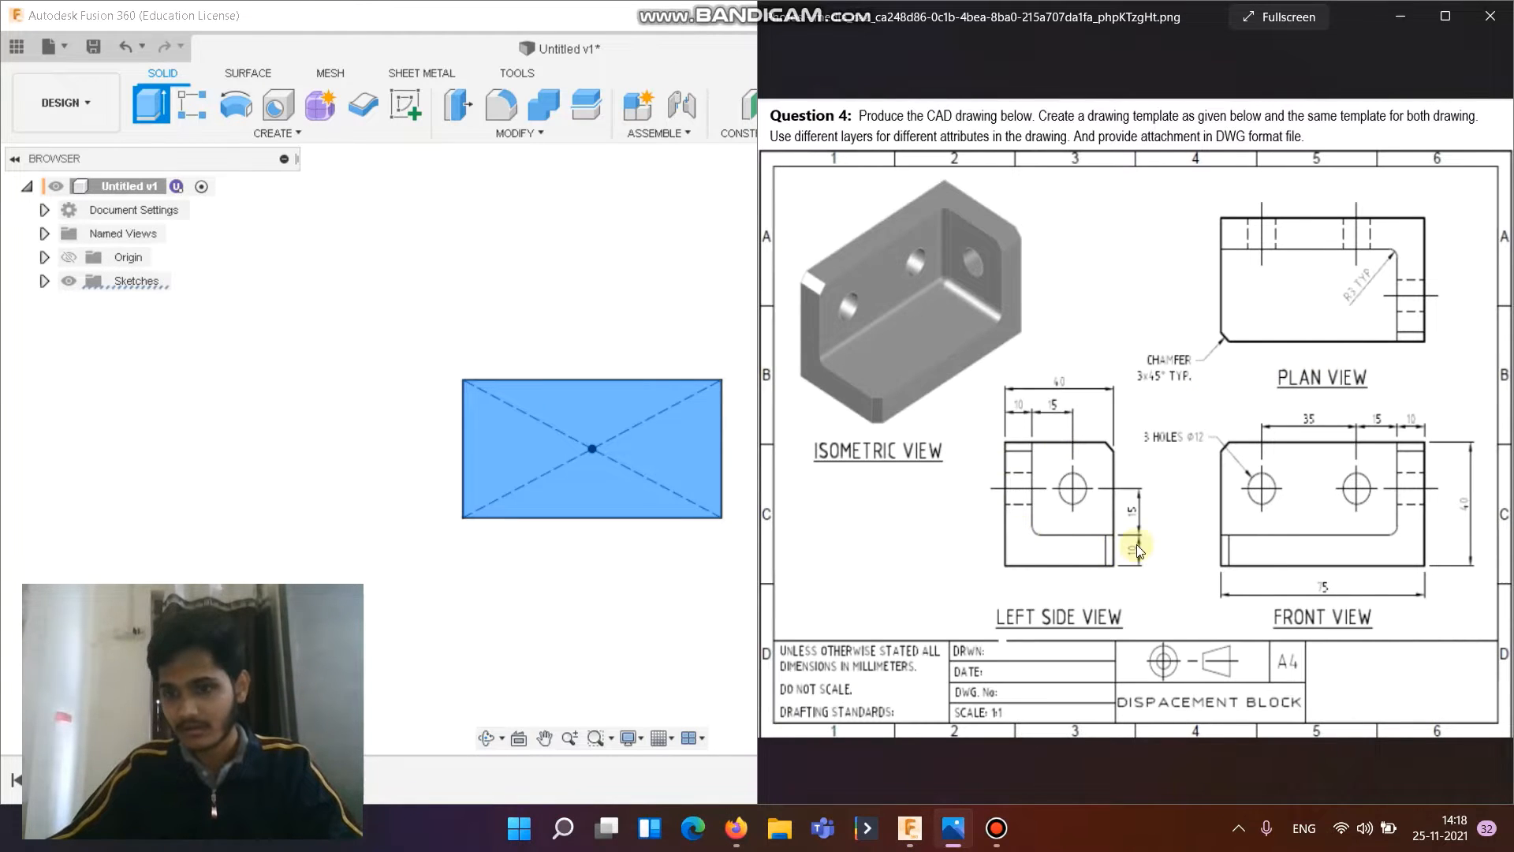
click(637, 297)
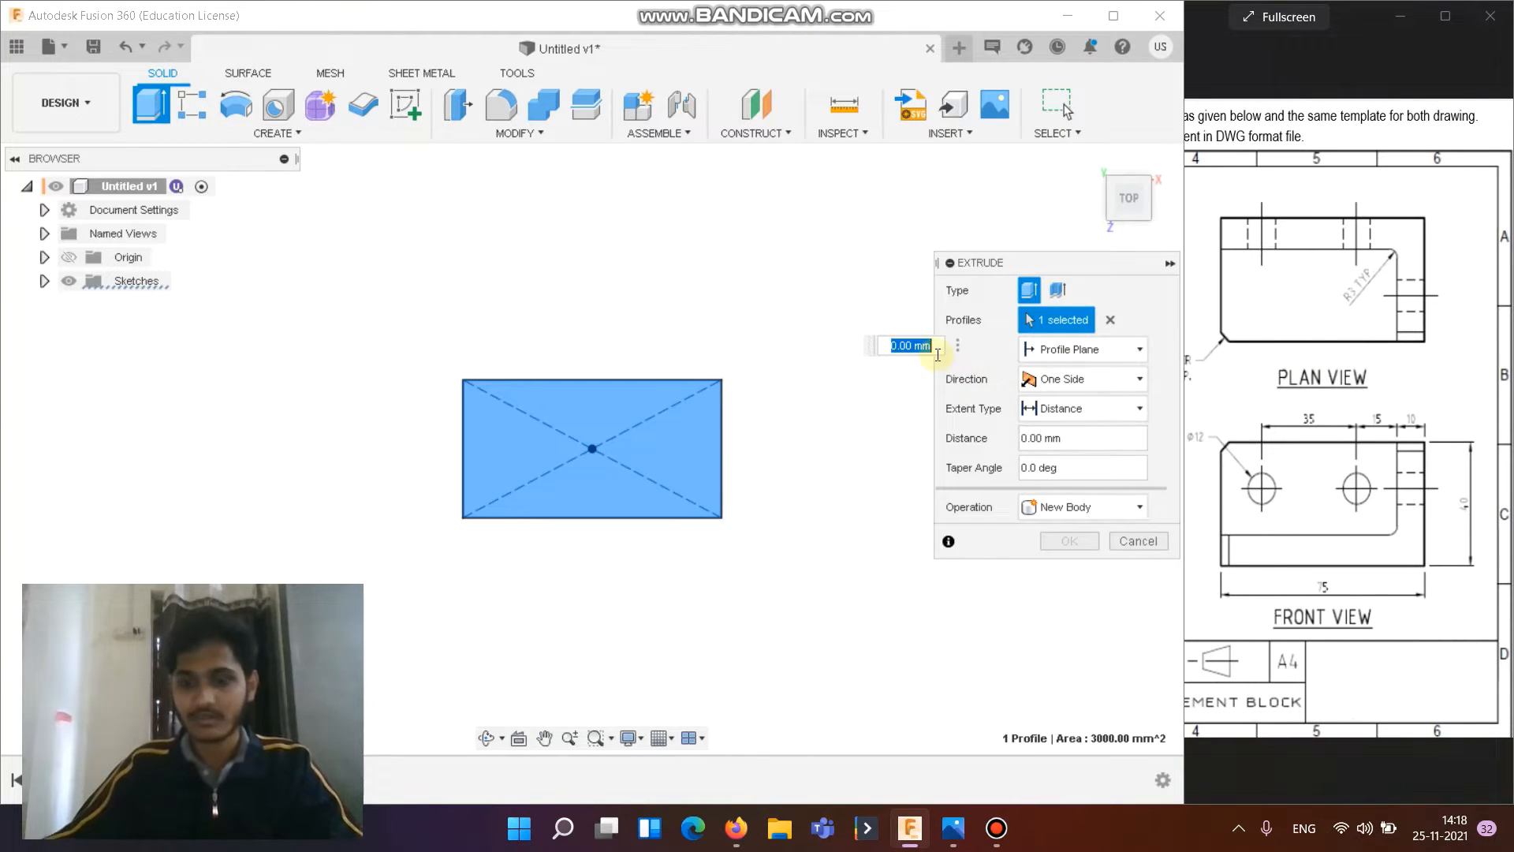
text(40)
key(Return)
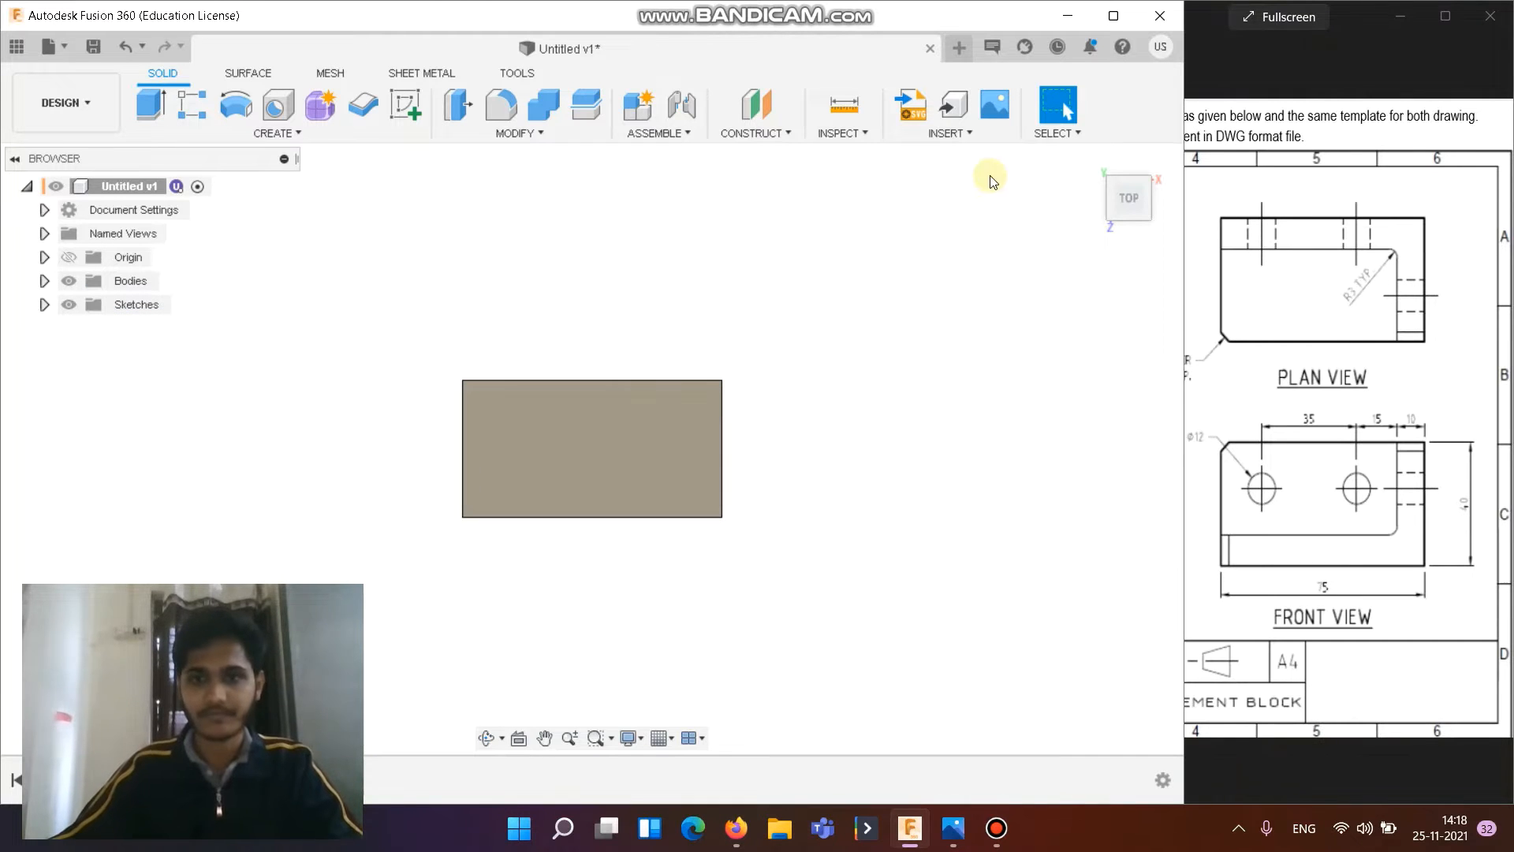
Step: Check the reference drawing and start a sketch on the base plate's top face
click(1260, 393)
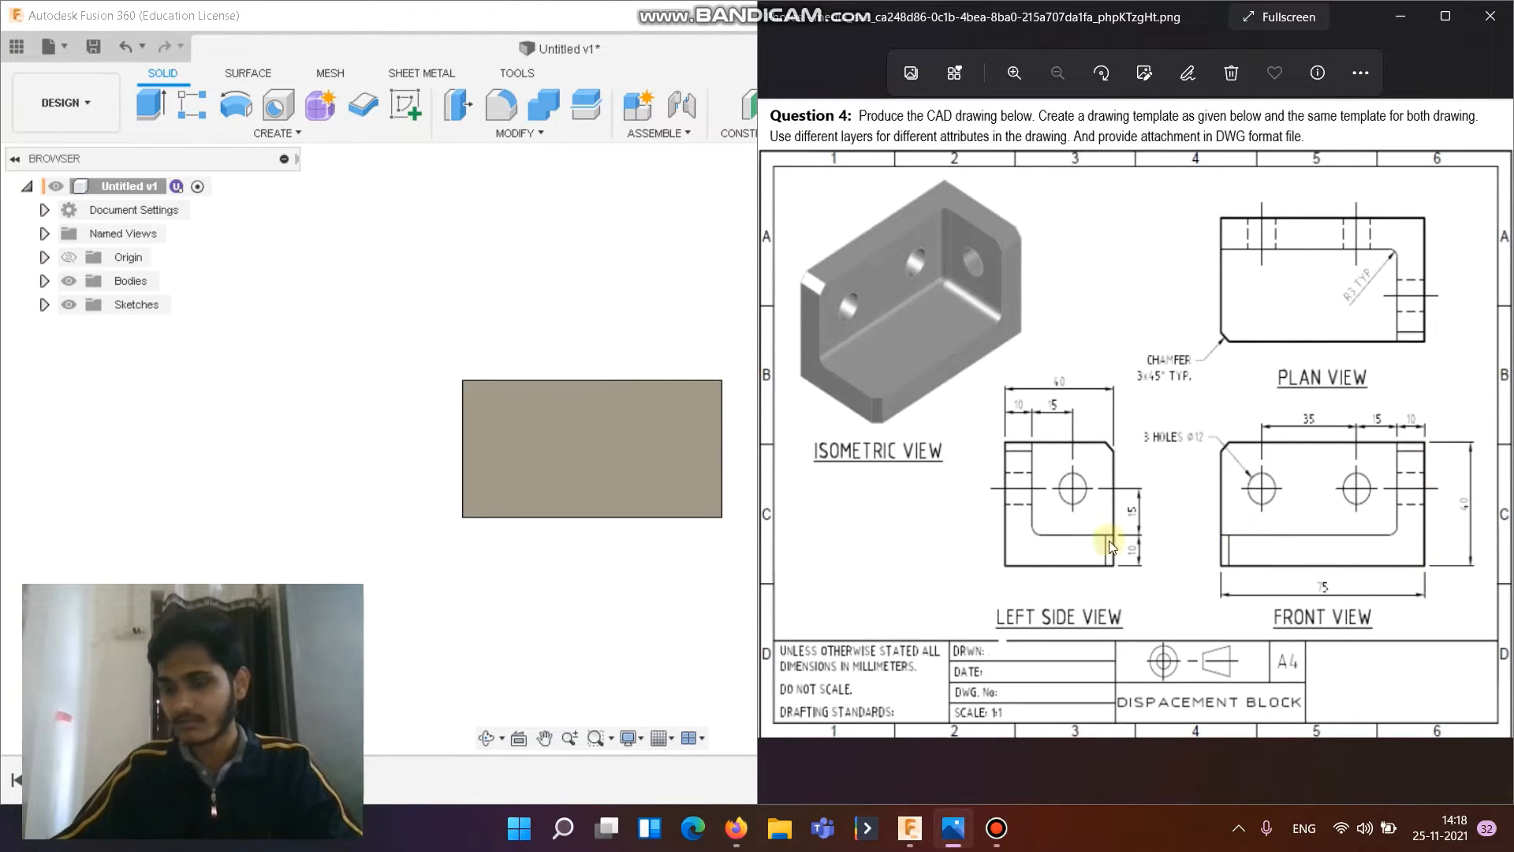
click(454, 260)
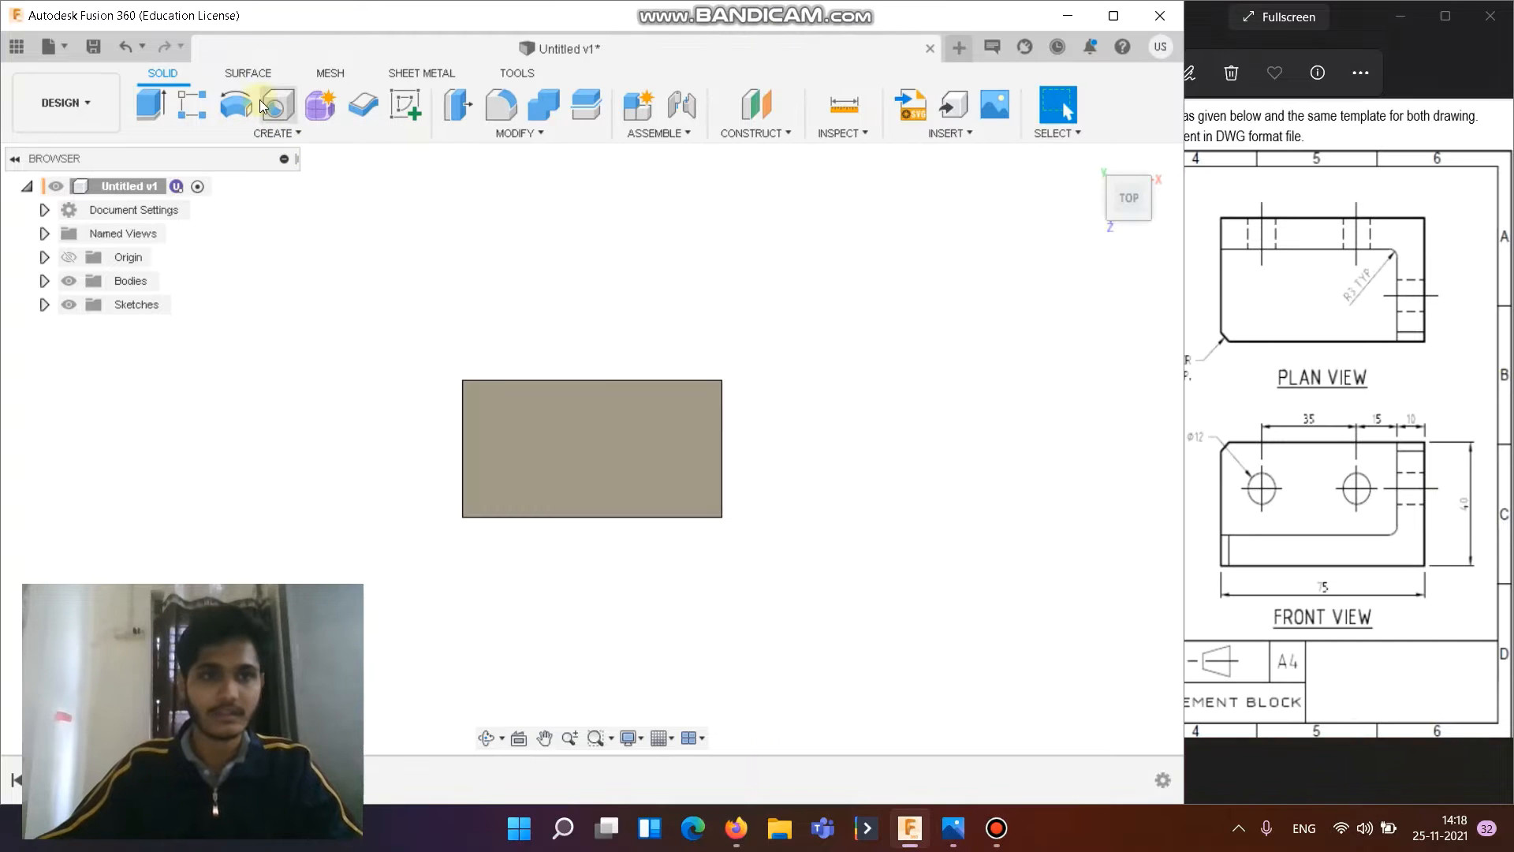
click(563, 437)
click(409, 105)
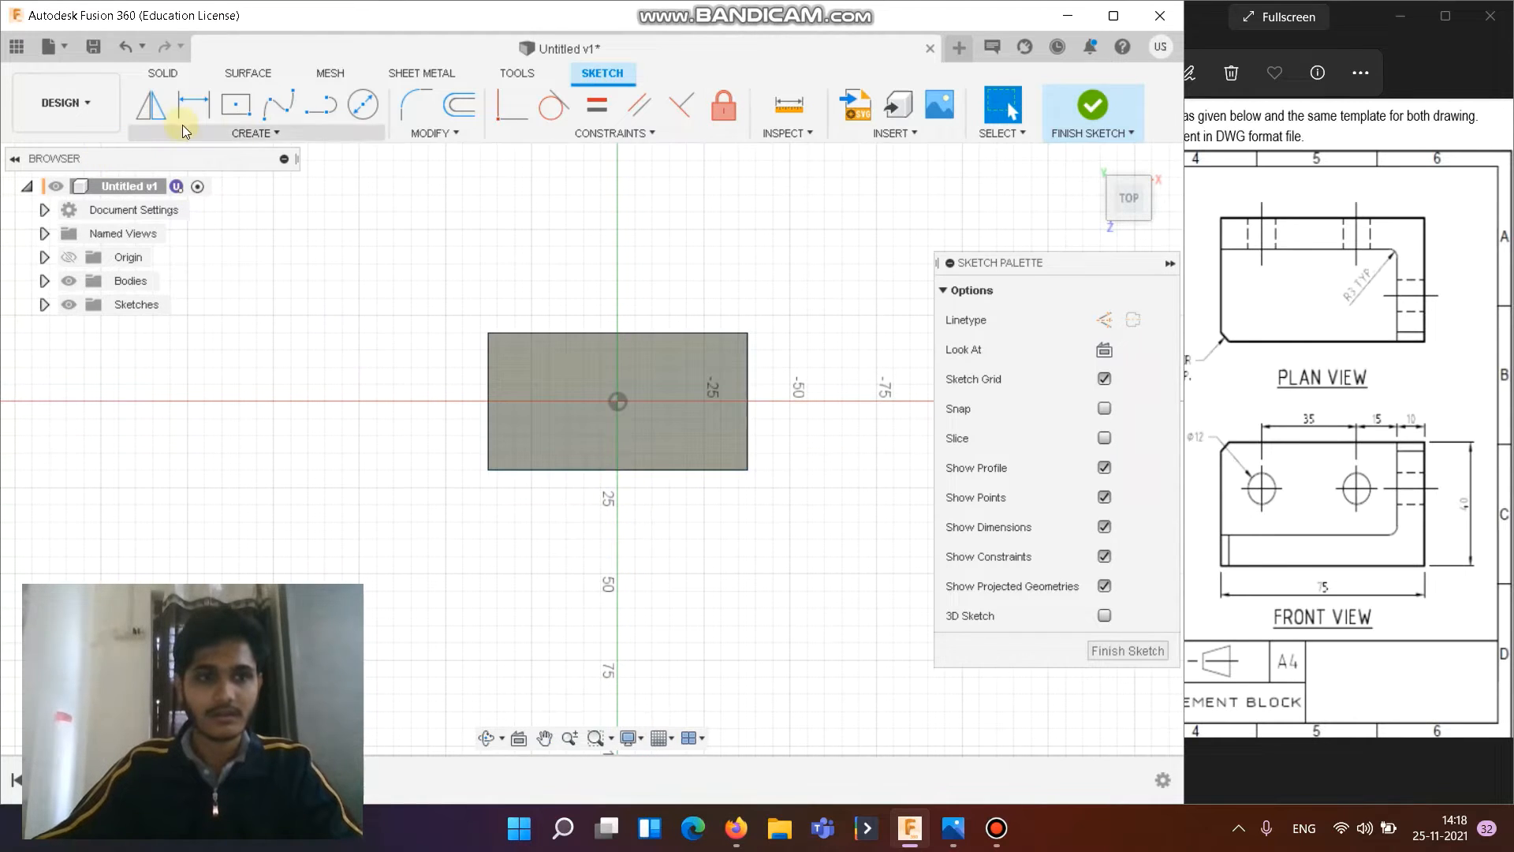
click(236, 105)
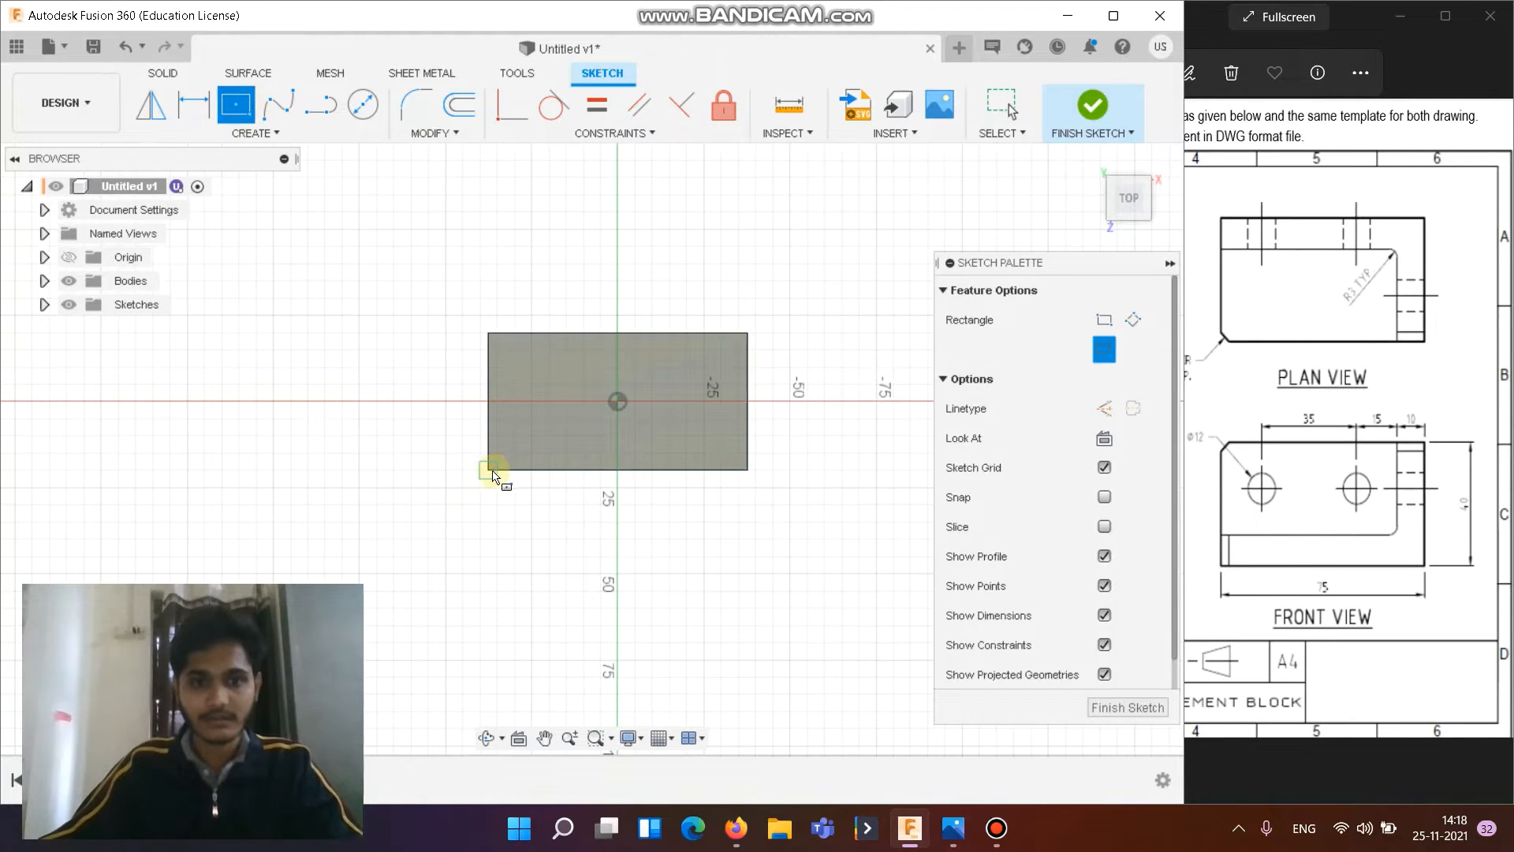
click(495, 471)
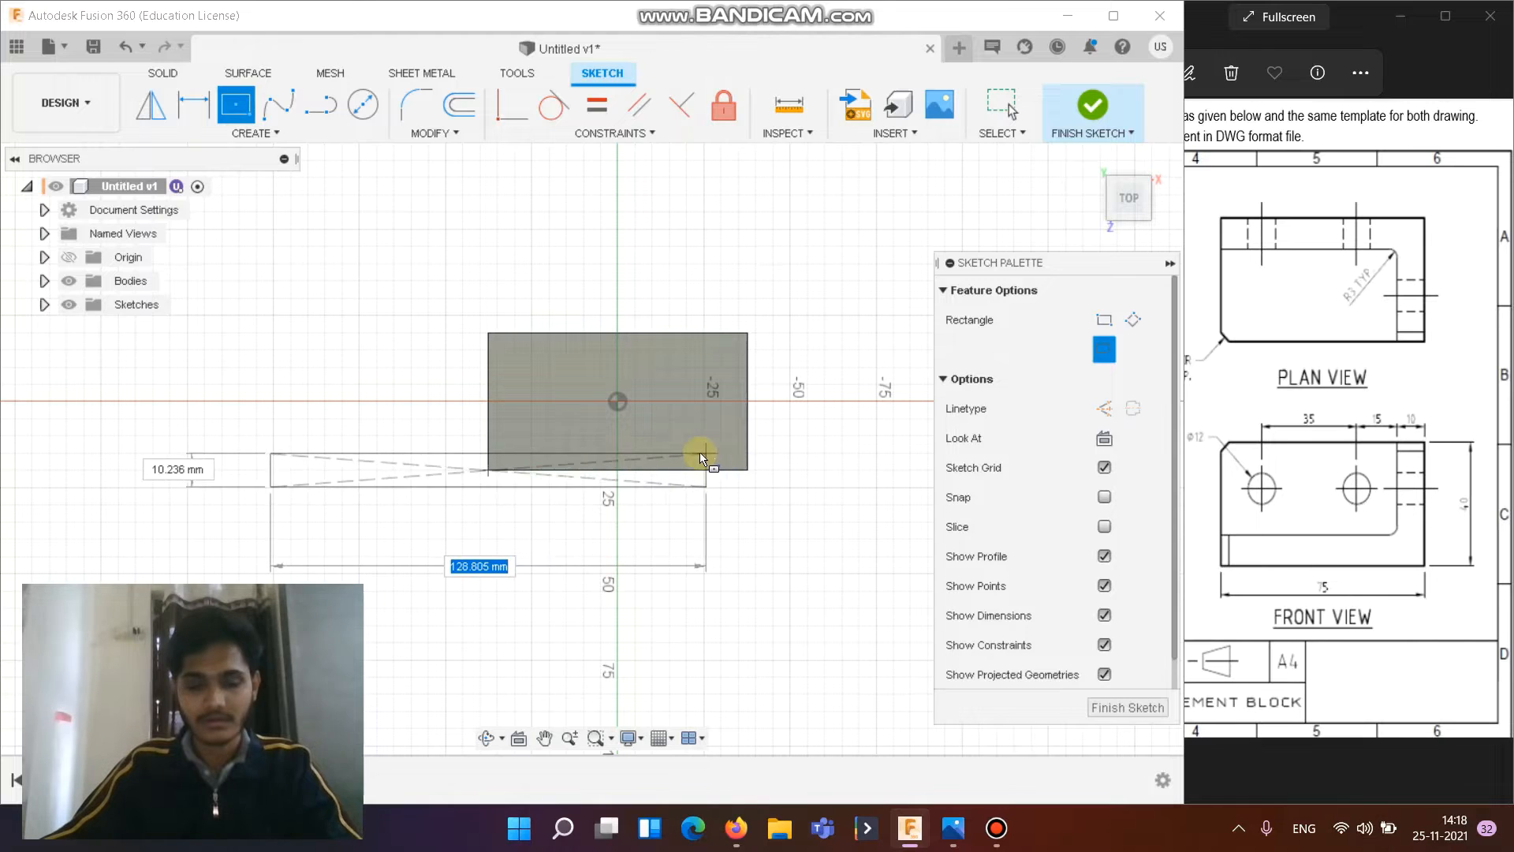
key(Escape)
Step: Draw a two-point rectangle 10 mm deep across the full 75 mm length of the plate's front edge
click(233, 108)
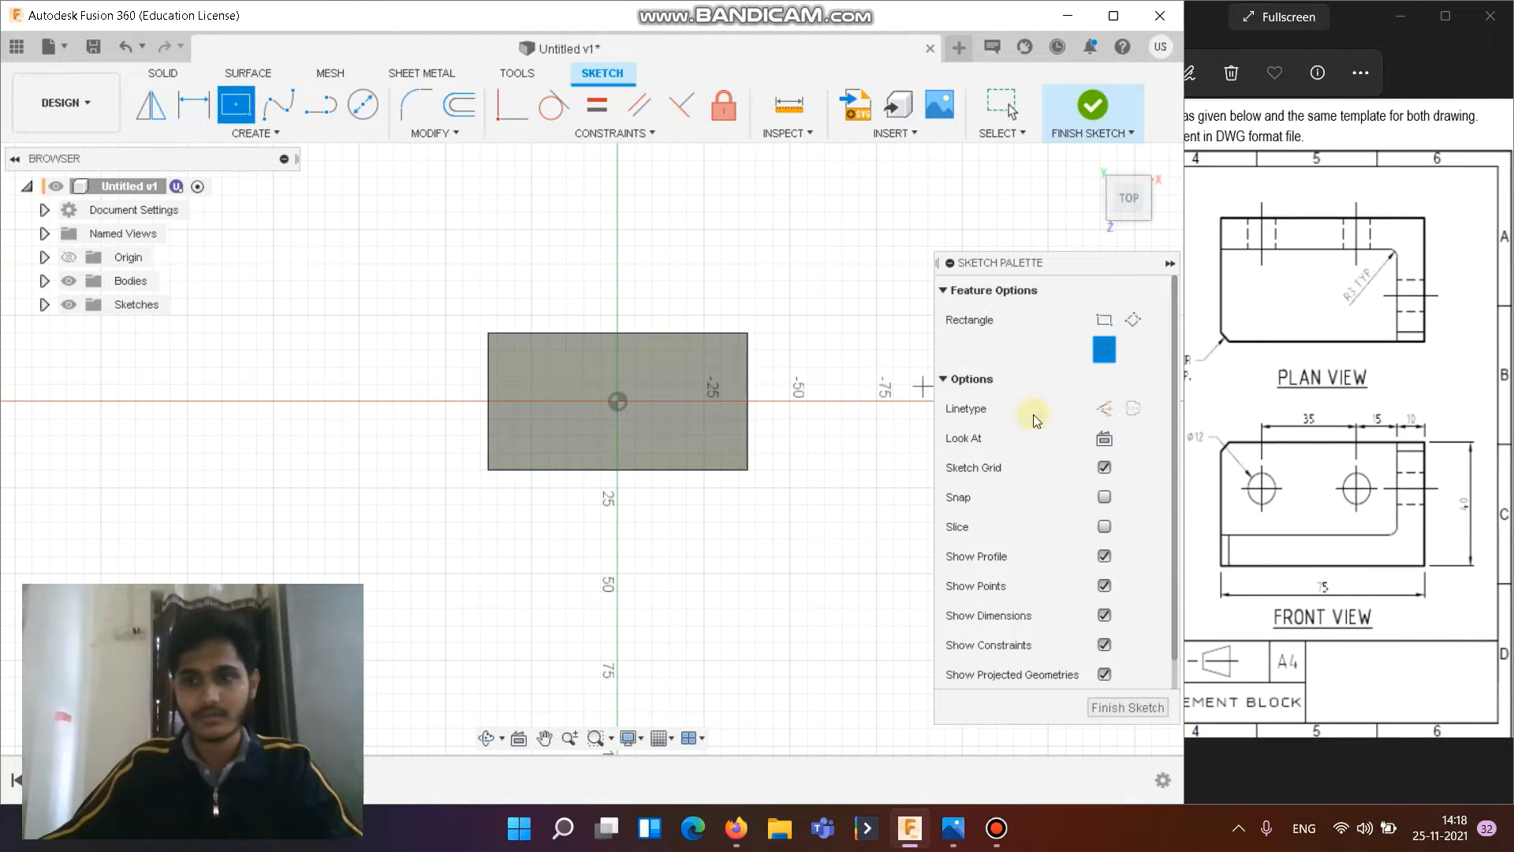
click(1102, 330)
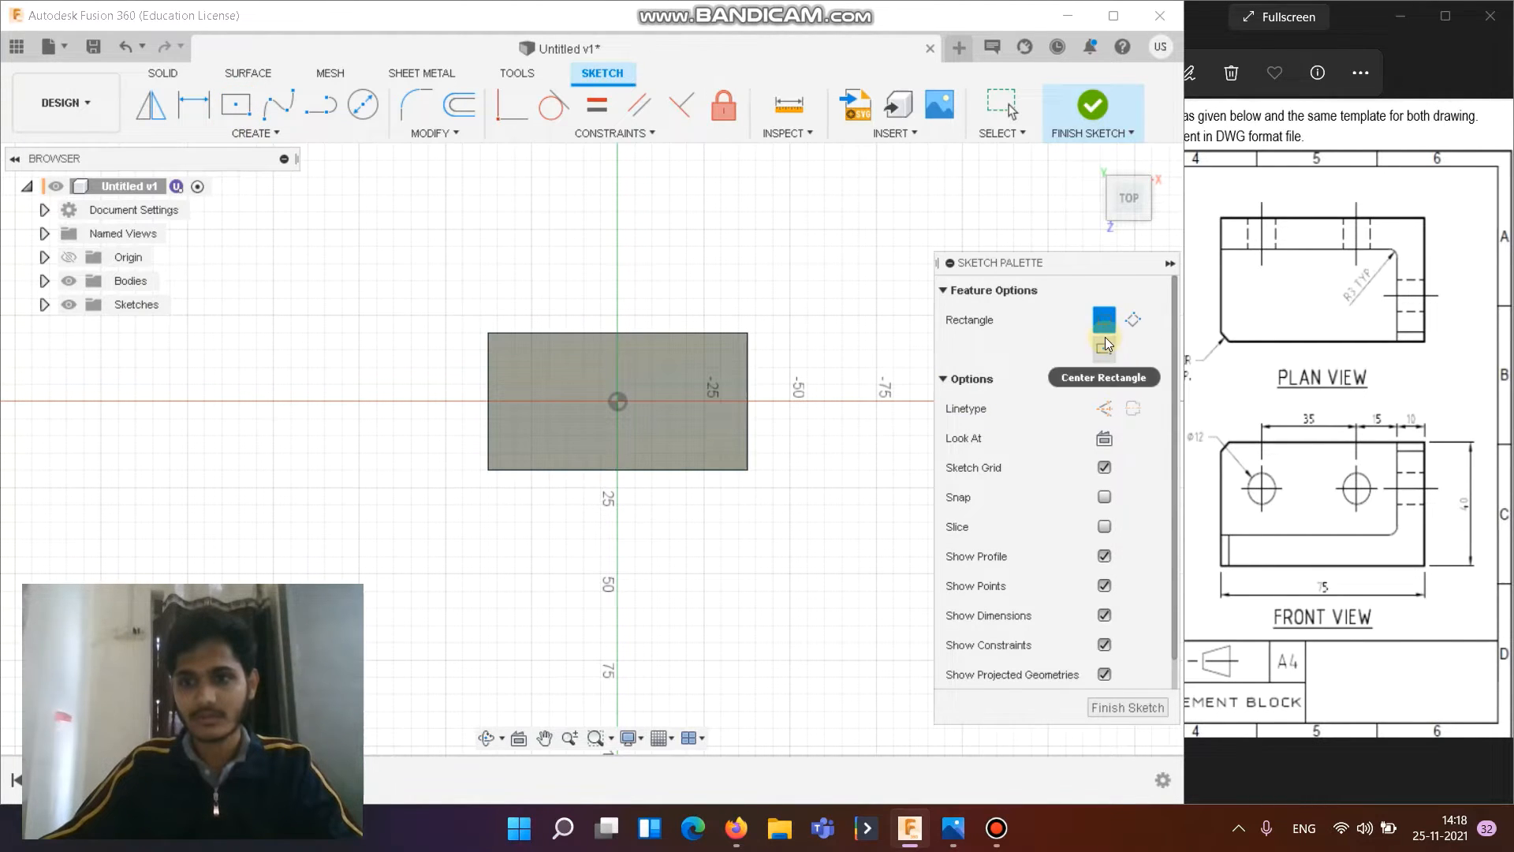
click(488, 470)
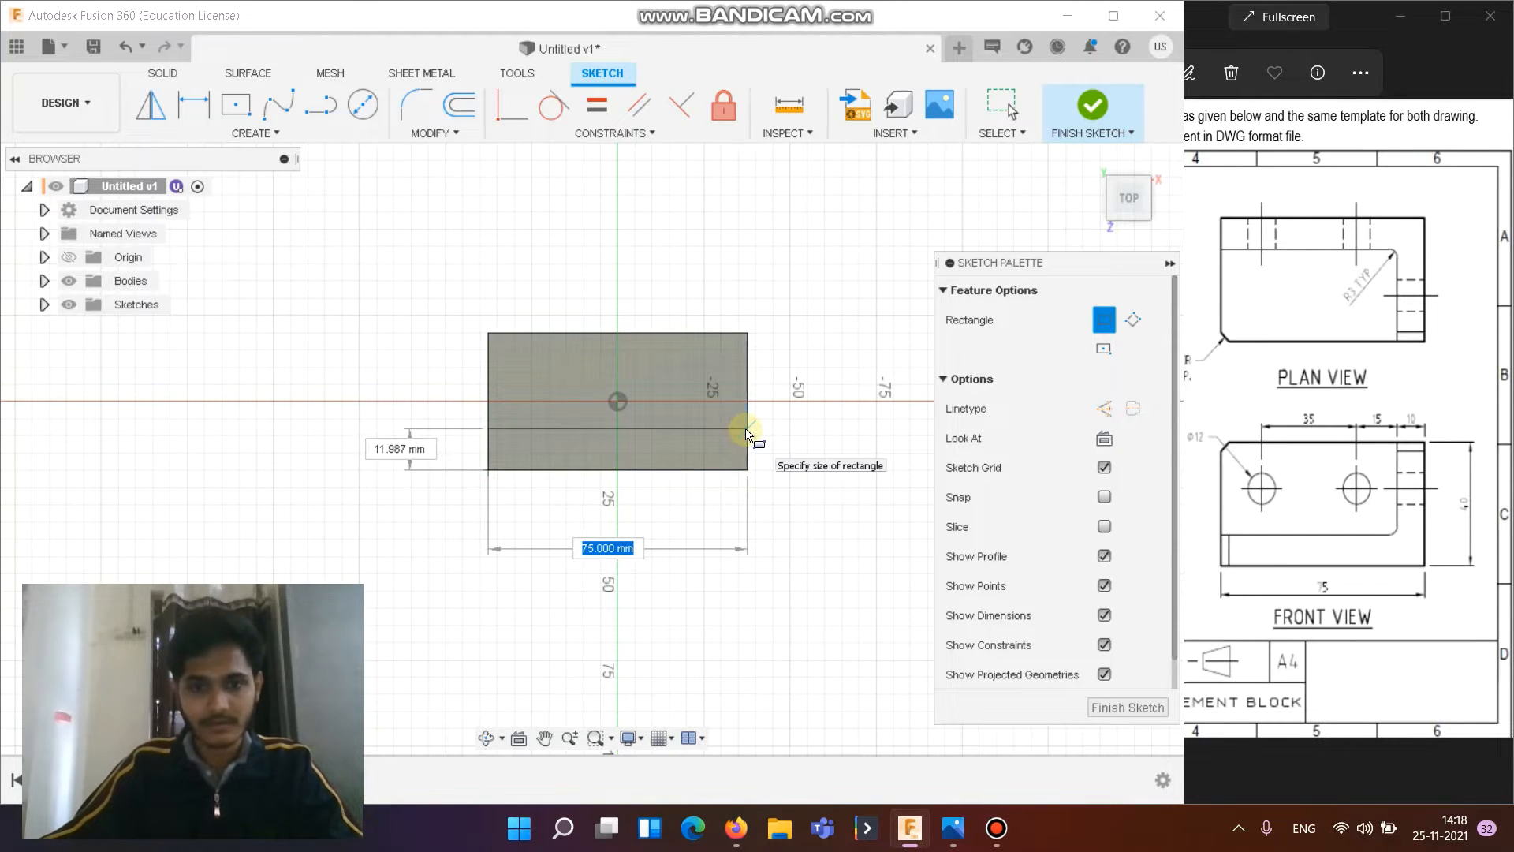
key(Tab)
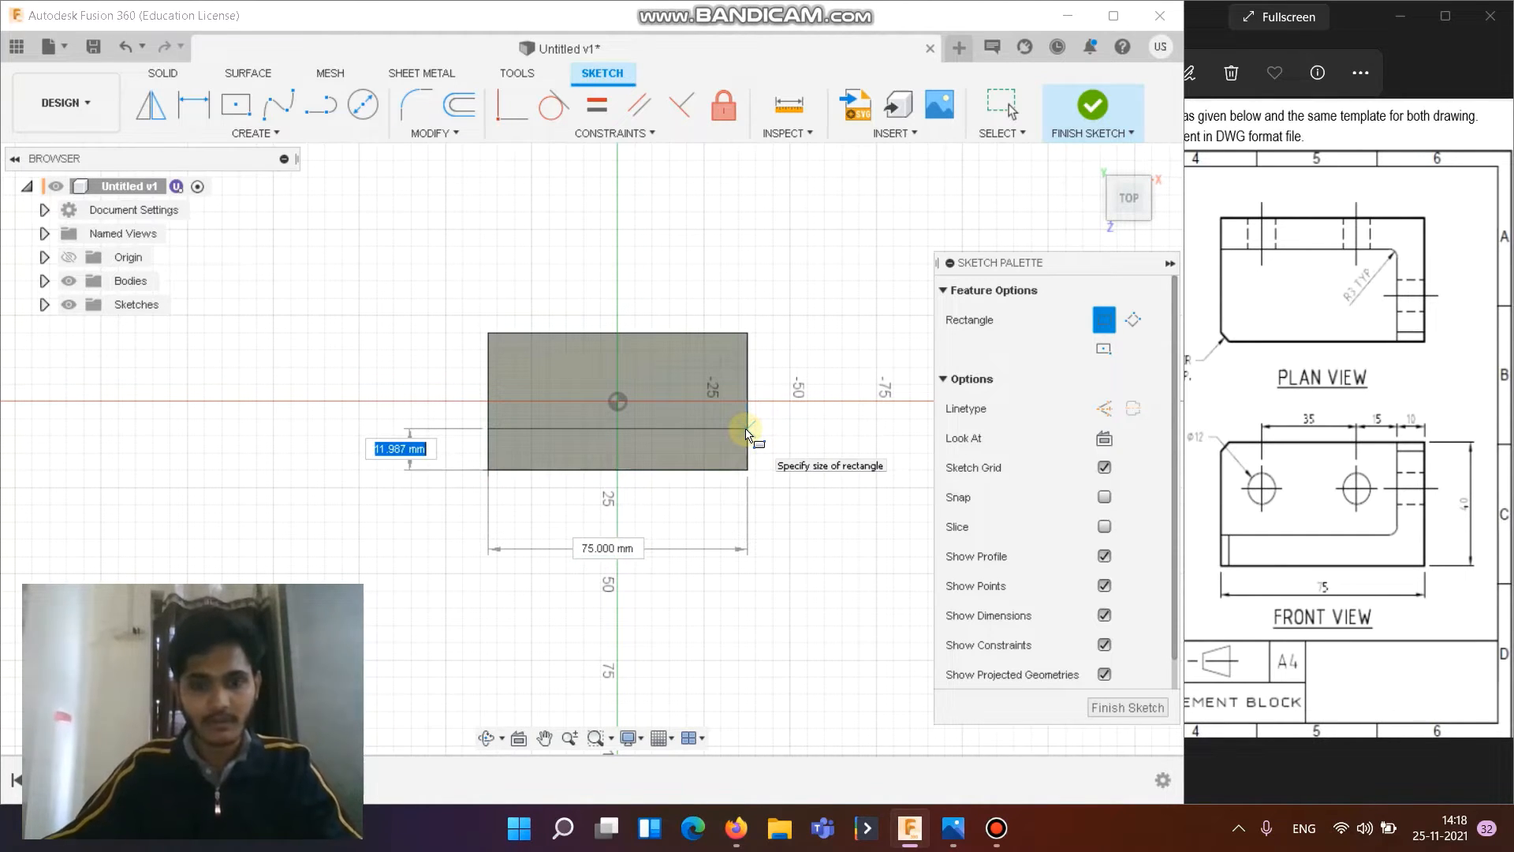
text(10)
key(Return)
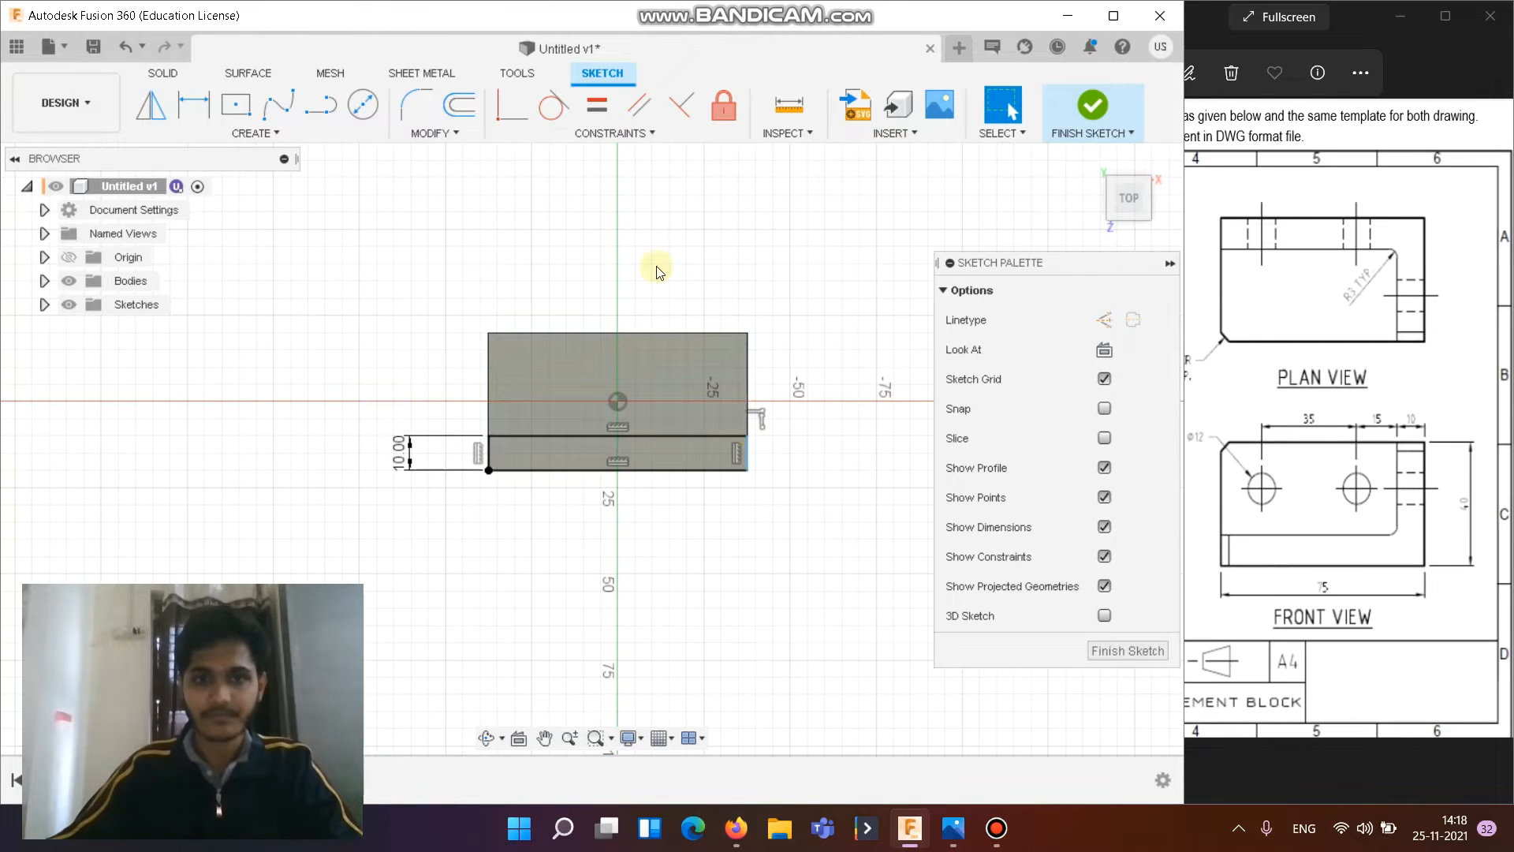
Step: Draw a two-point rectangle 10 mm wide along the plate's full right edge, from its front corner, and finish the sketch
click(235, 104)
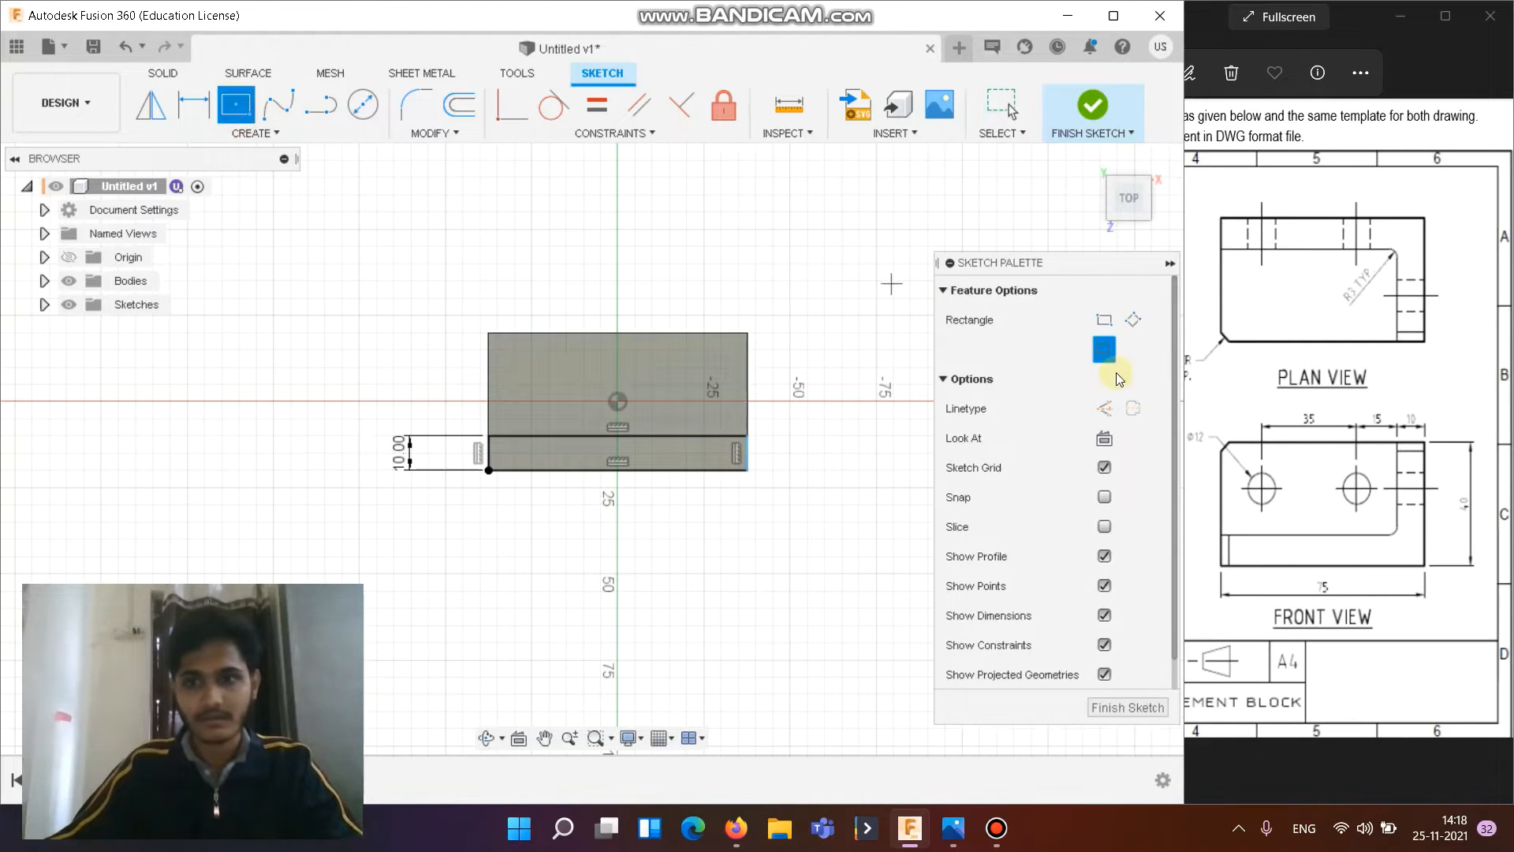
click(747, 470)
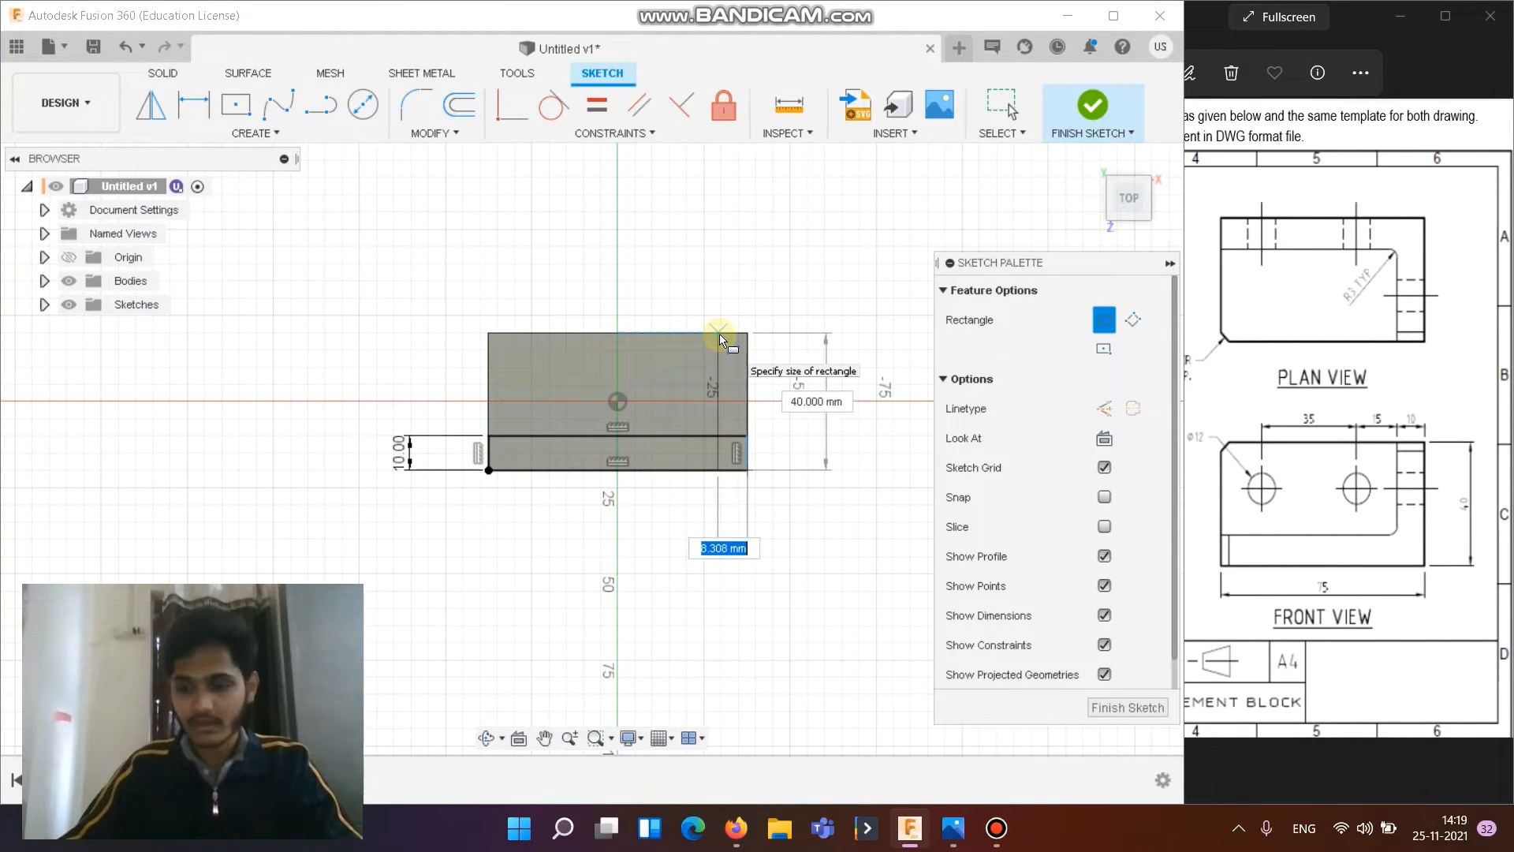
text(10)
key(Return)
key(Escape)
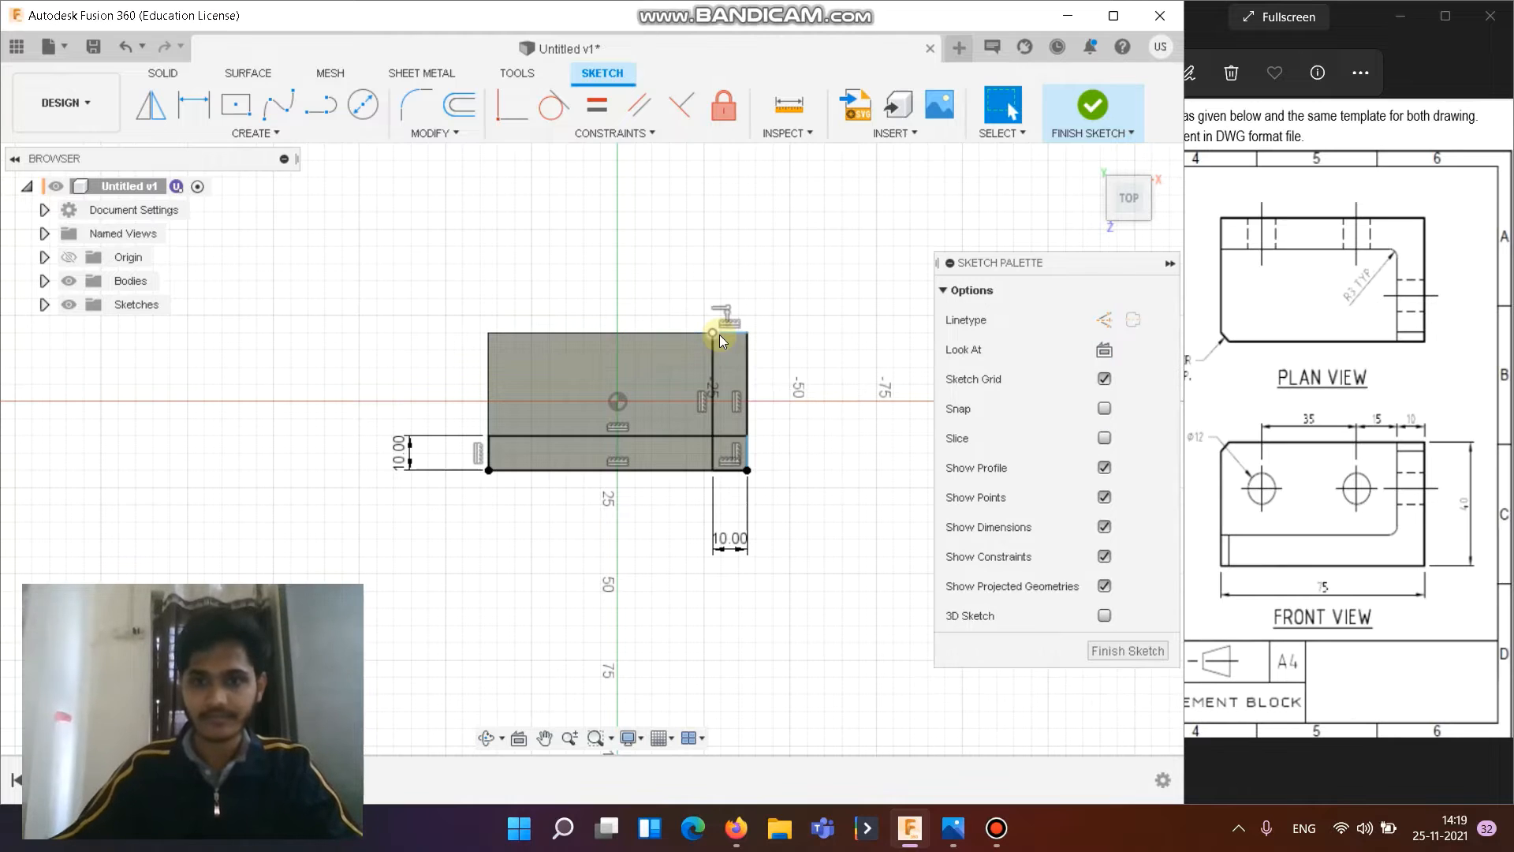
click(1092, 105)
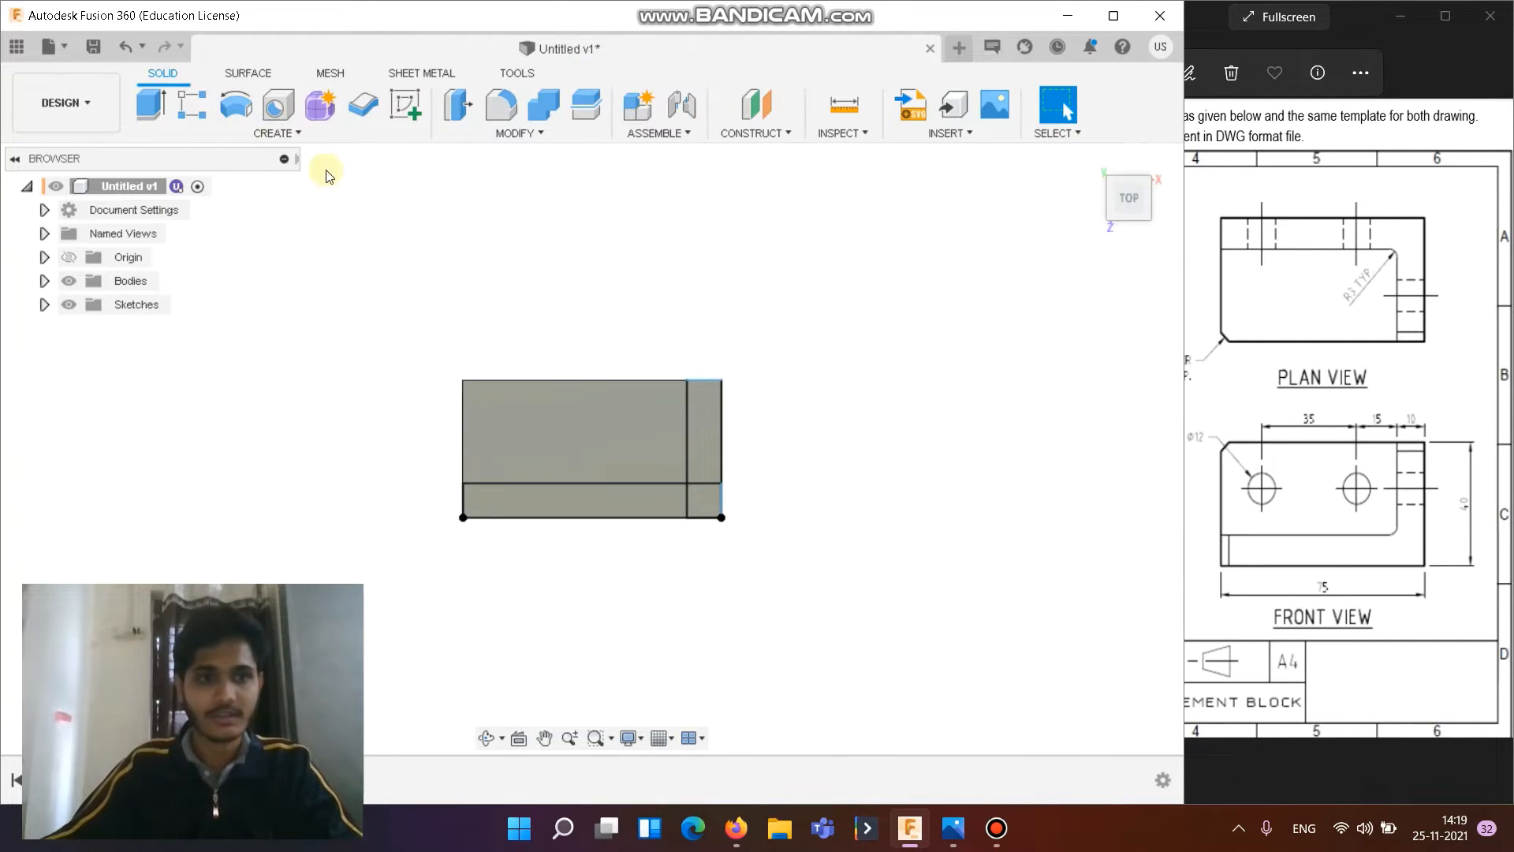
Step: Extrude the three profiles of the L-shaped strip upward 30 mm, joined to the base plate, to form the two walls
click(151, 105)
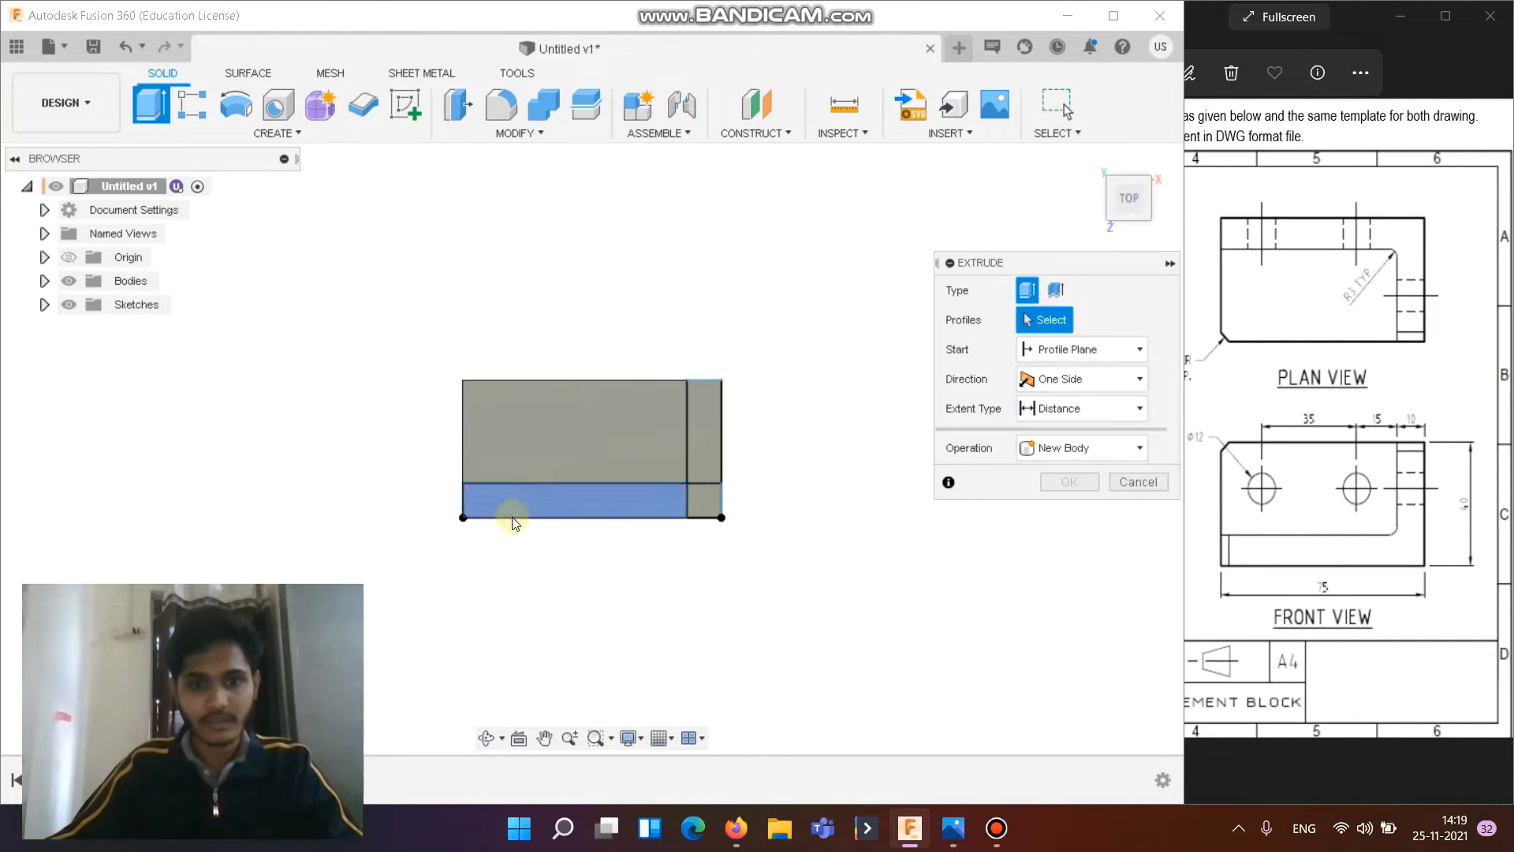
click(552, 505)
click(706, 442)
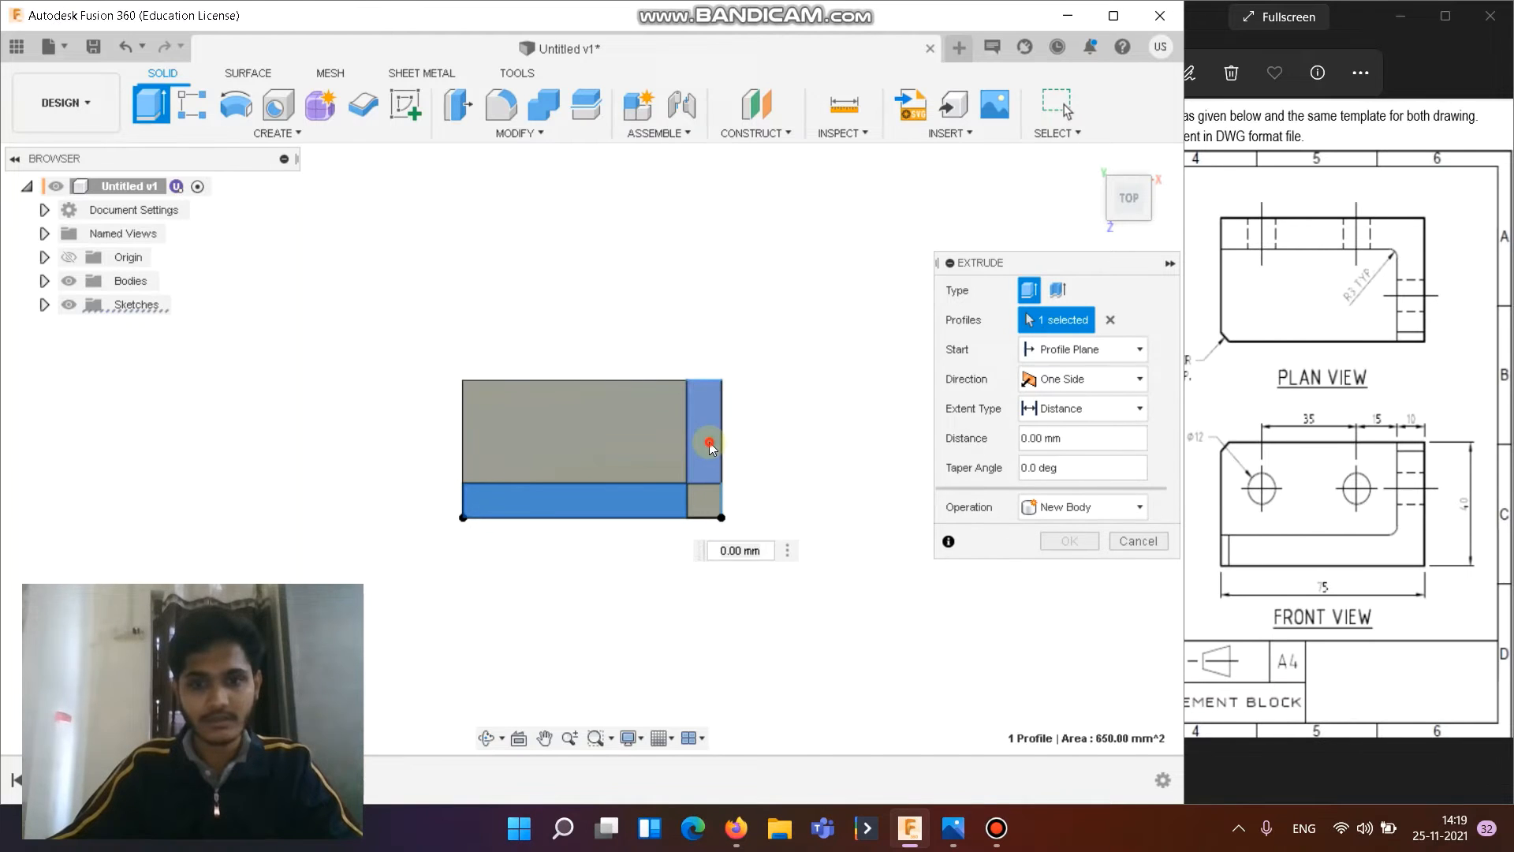
click(705, 503)
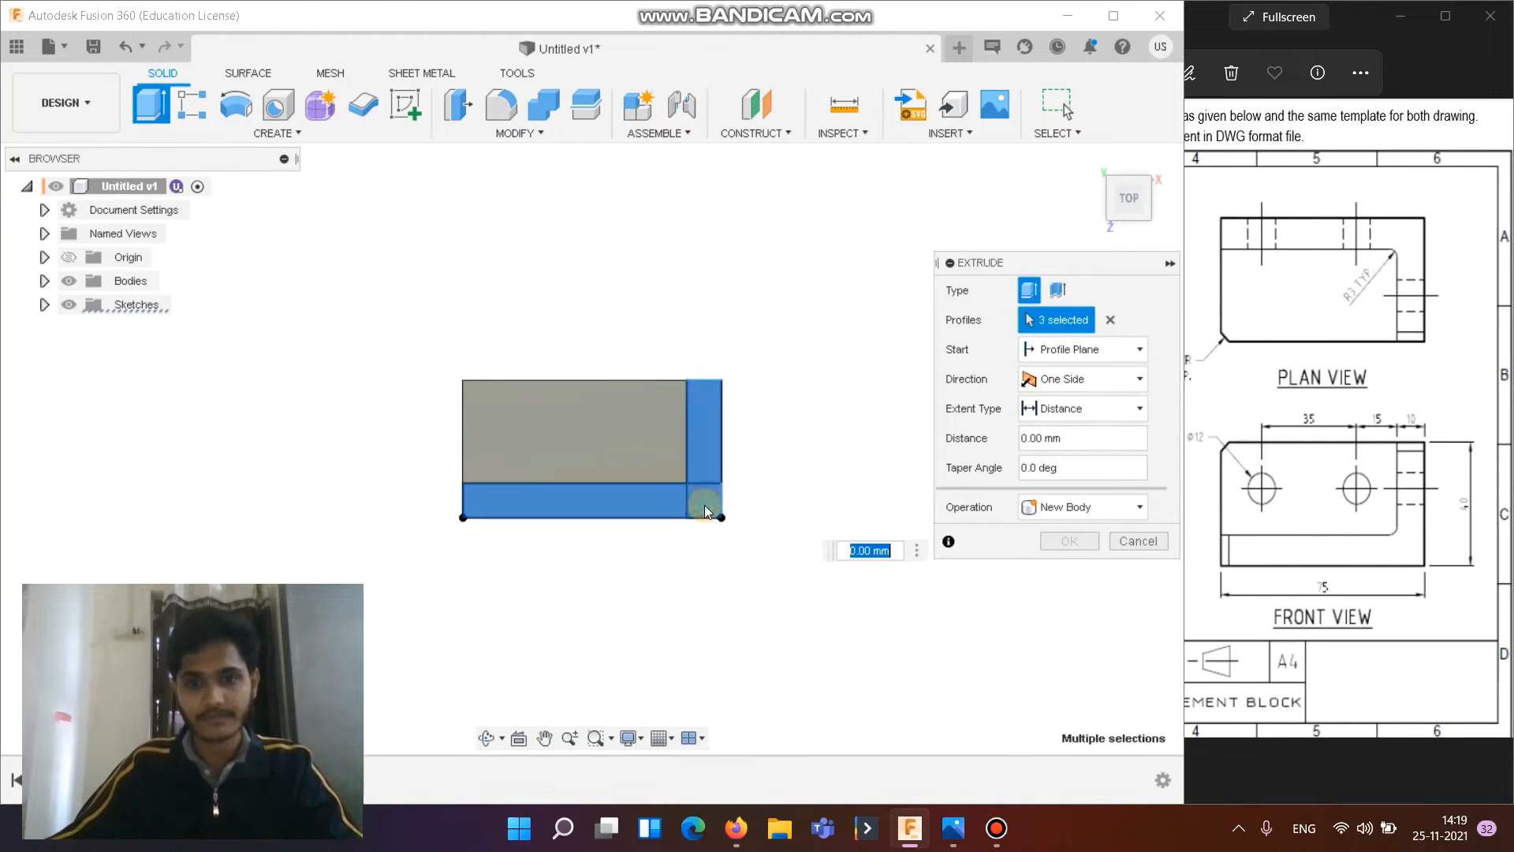
click(1294, 393)
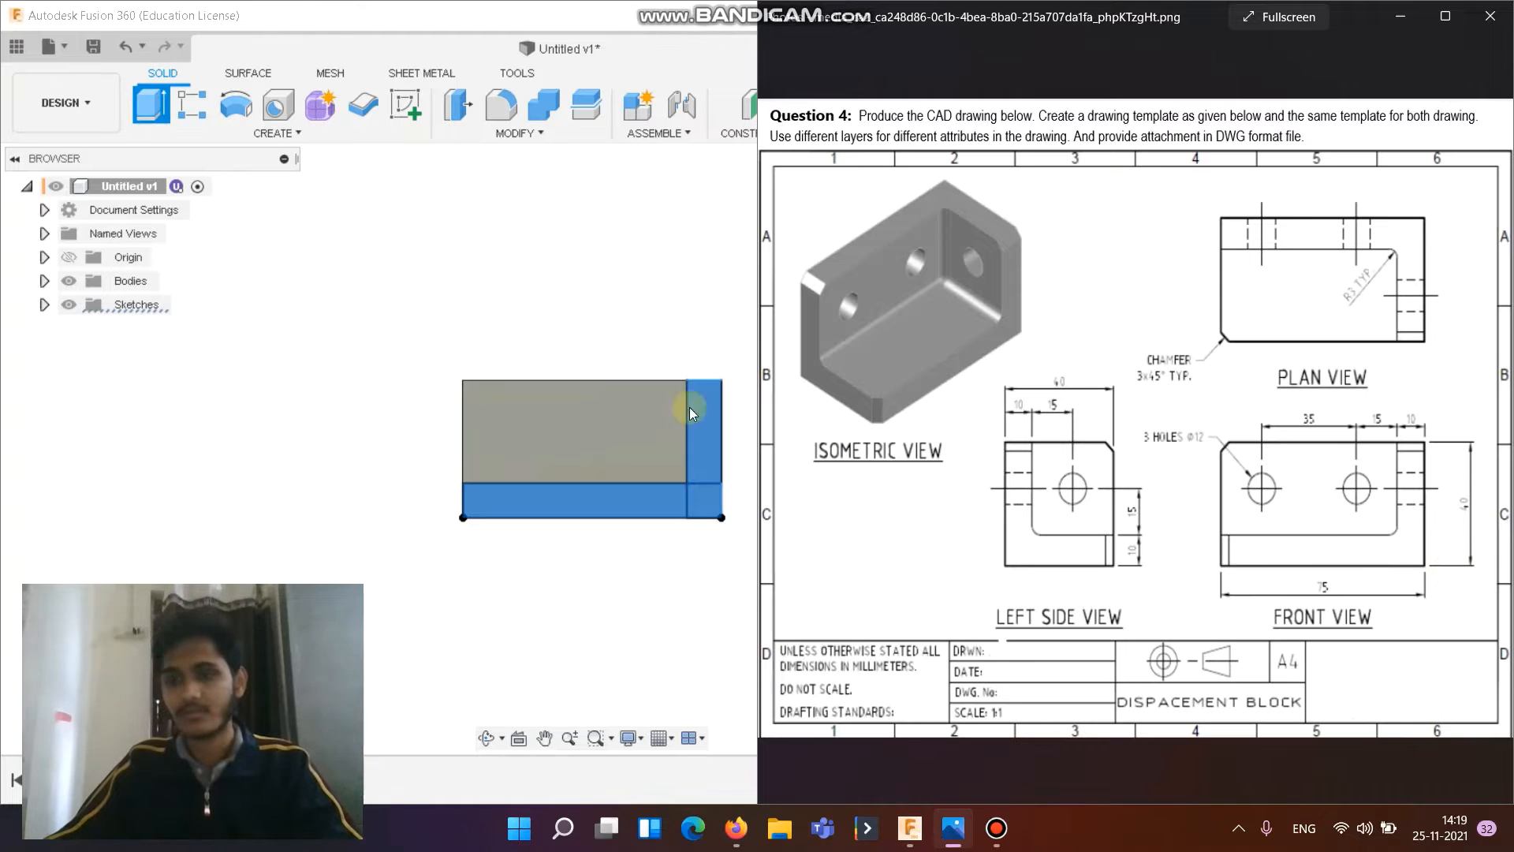
click(583, 302)
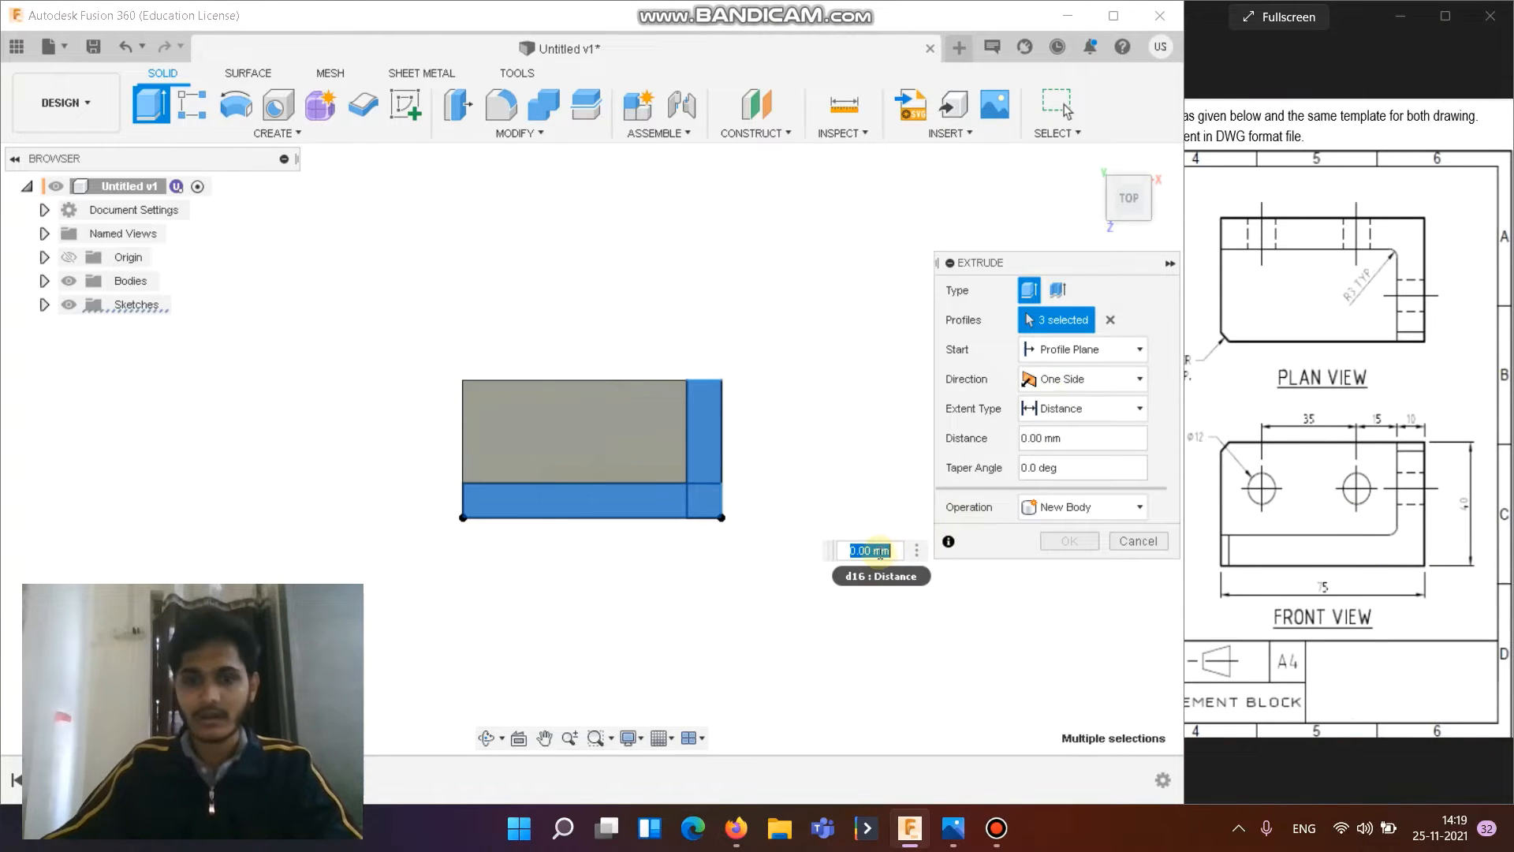
shift+middle_drag(807, 433, 812, 344)
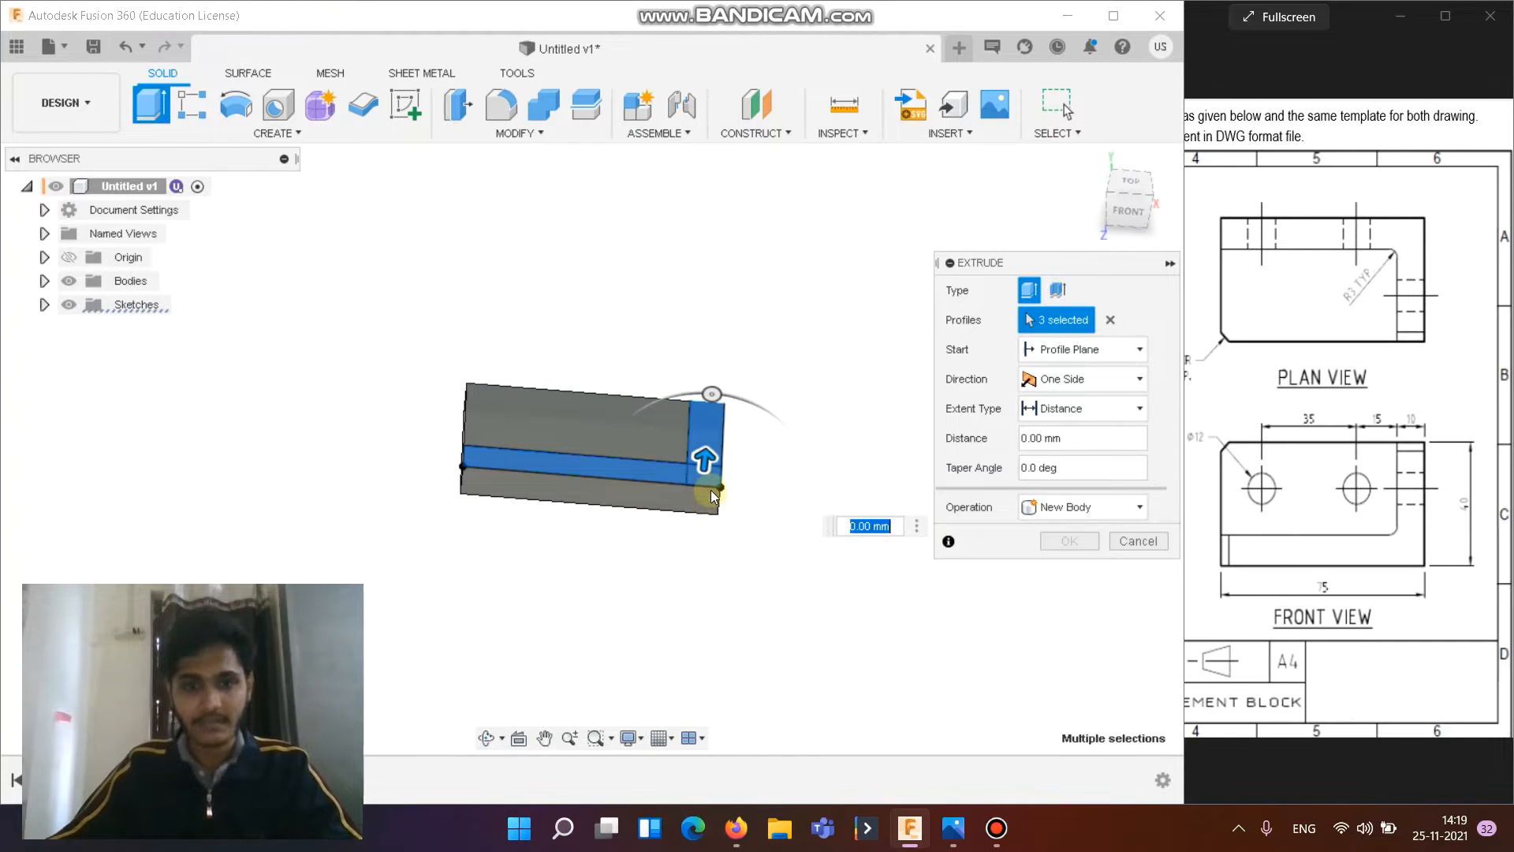
text(30)
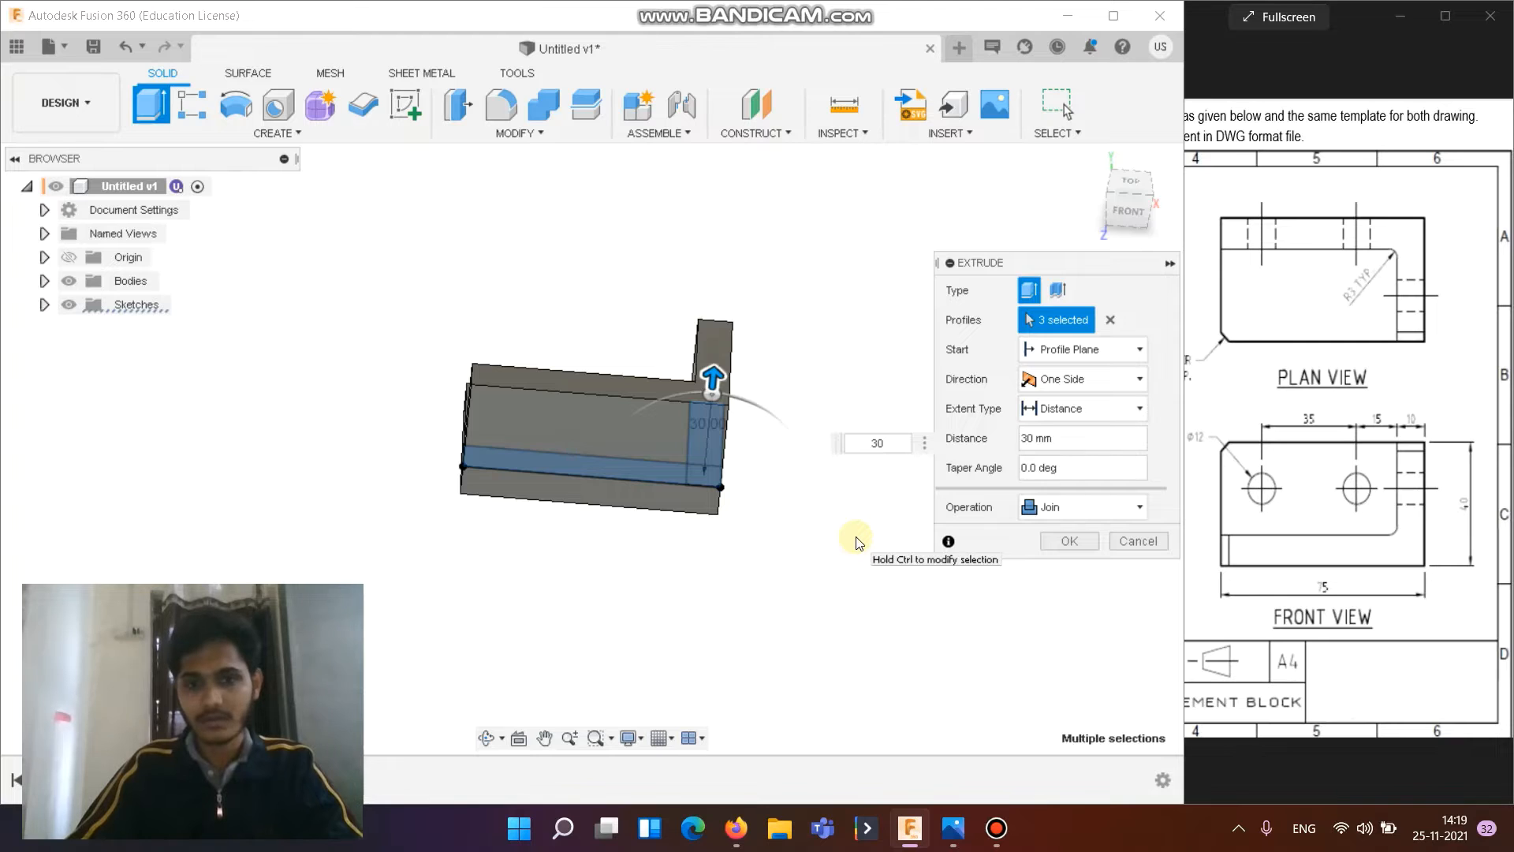
key(Return)
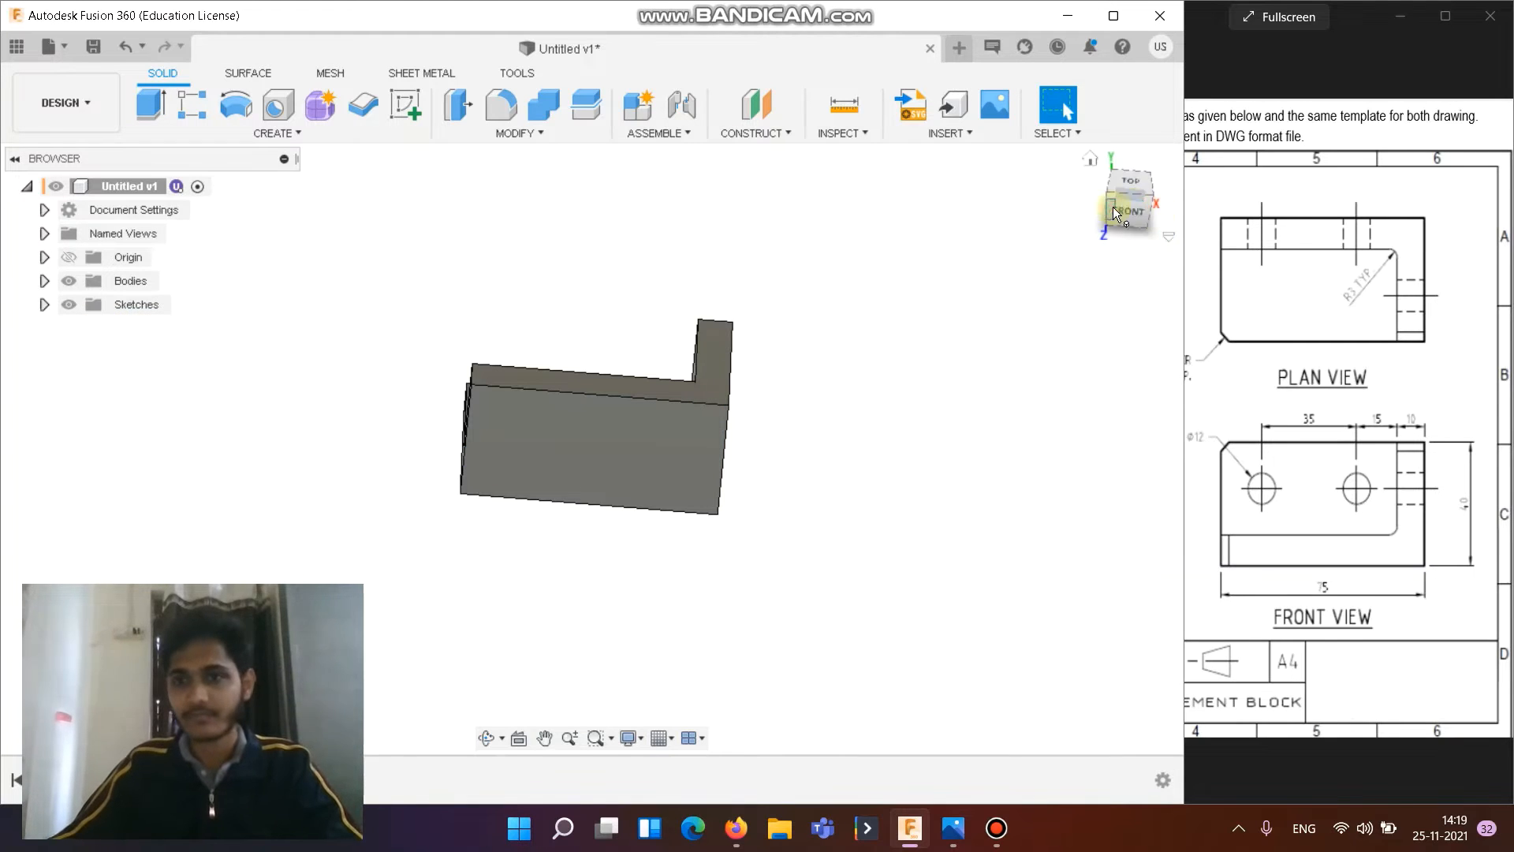
Step: Check the hole positions in the reference drawing and start a sketch on the short wall's inner face
click(1146, 209)
drag(1106, 200, 1136, 198)
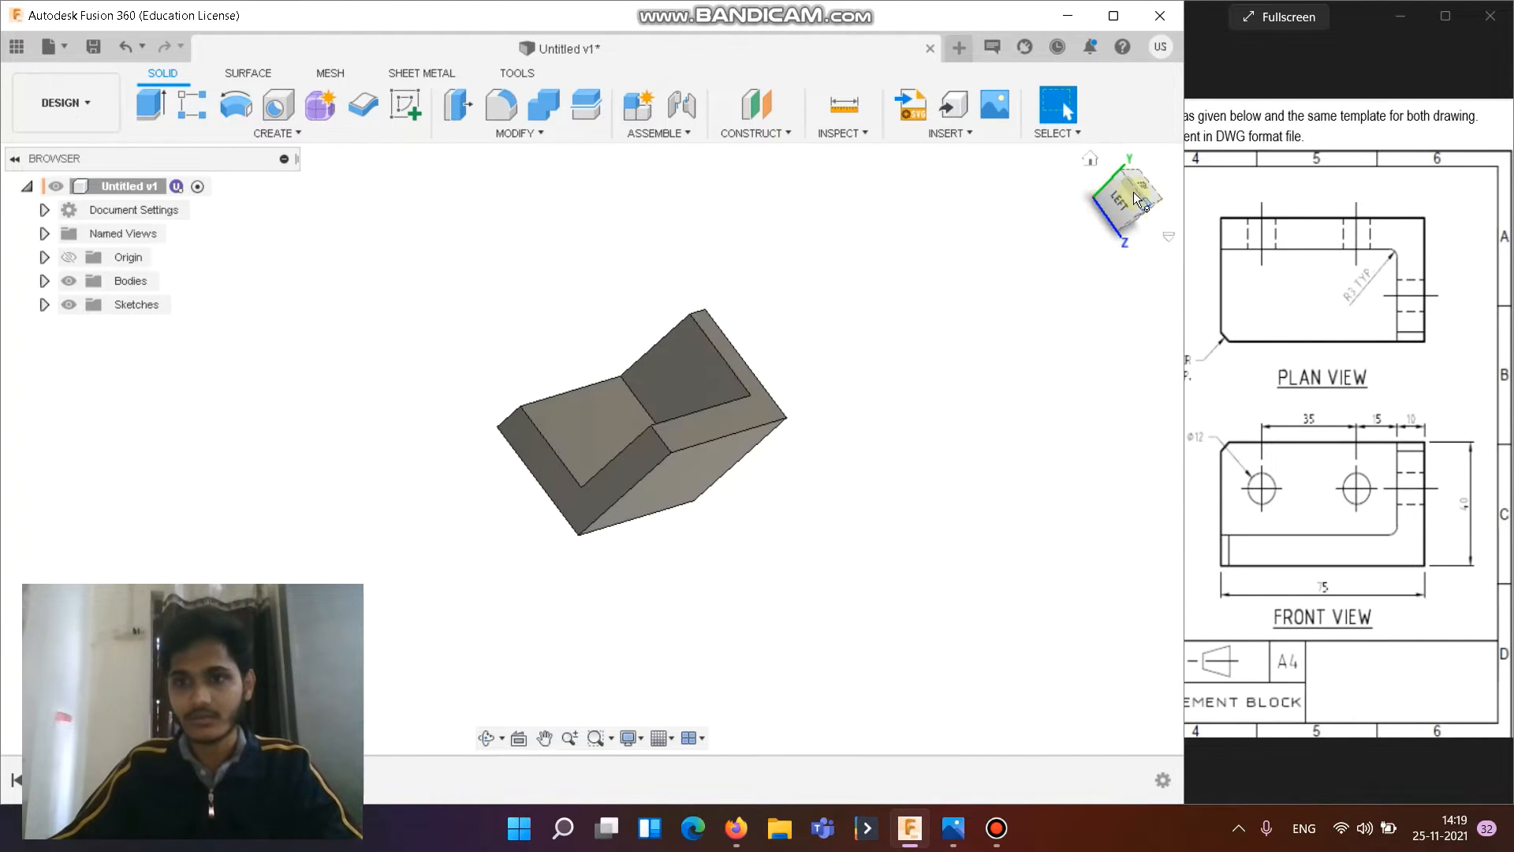
click(1091, 161)
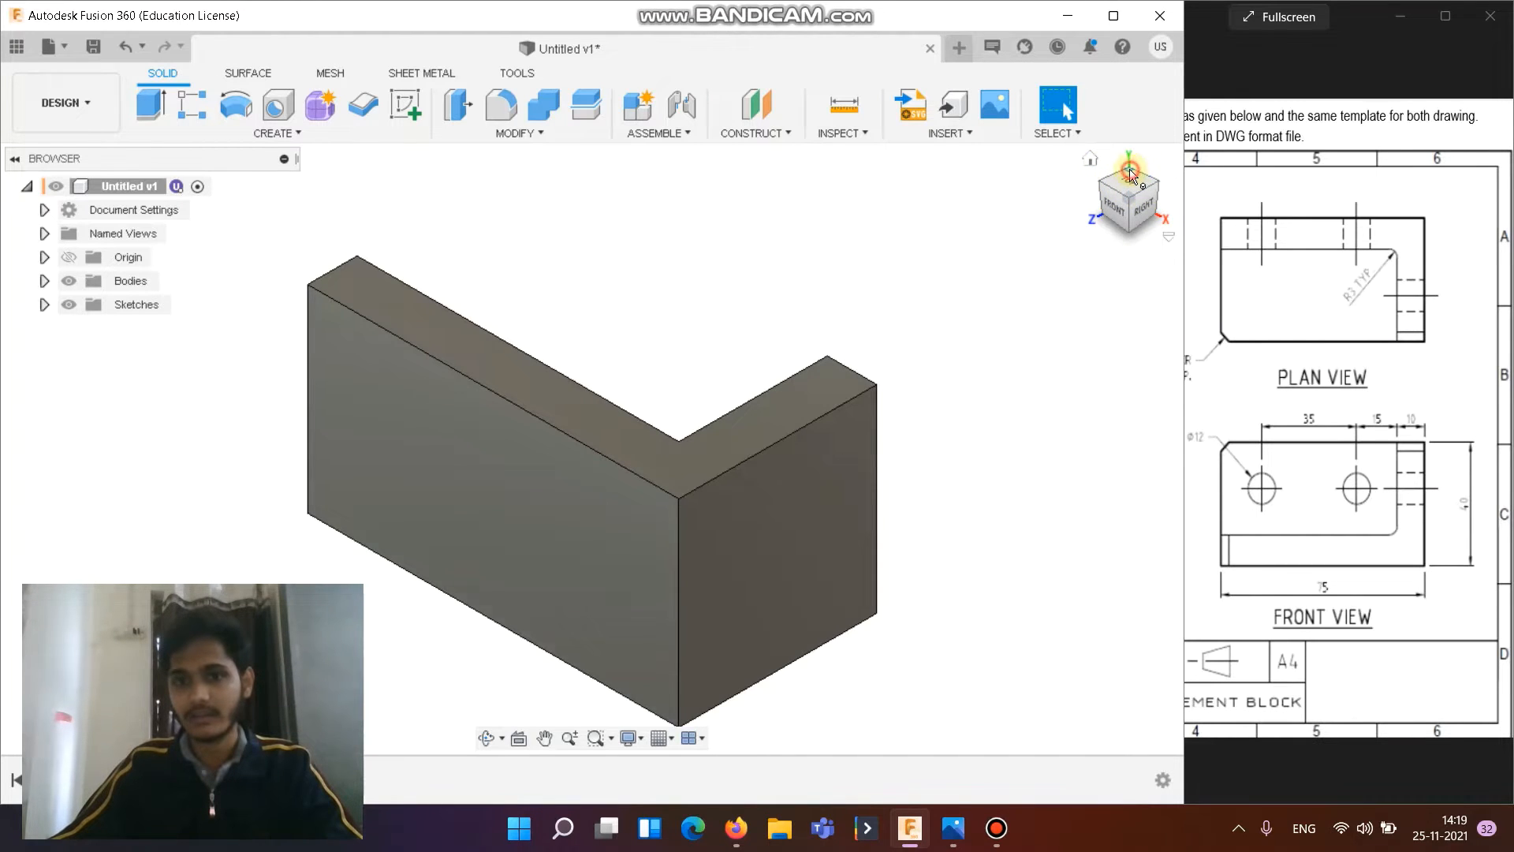
click(1129, 169)
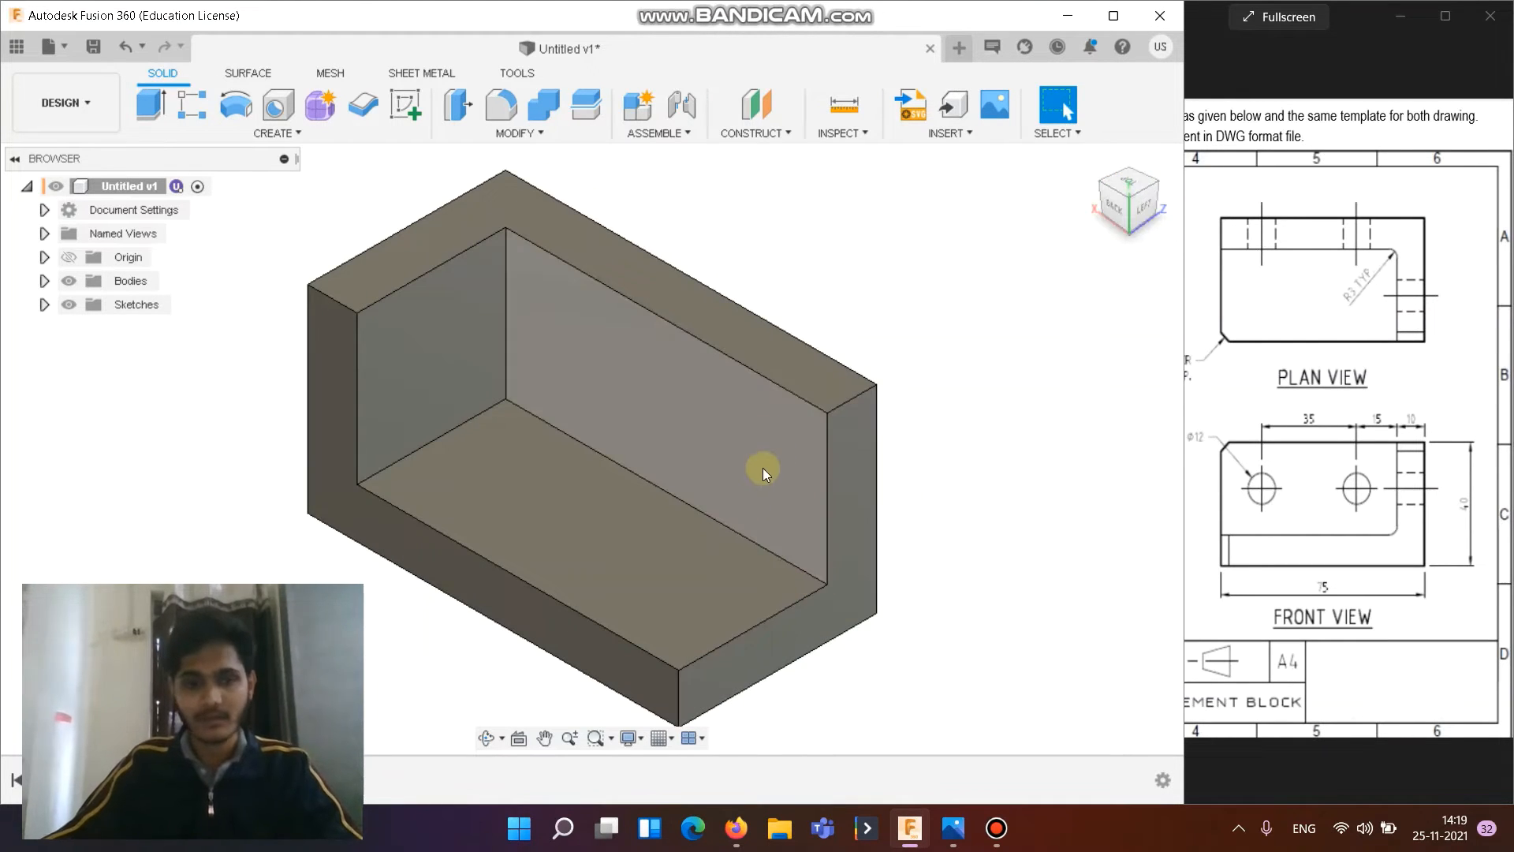
scroll(659, 527, down, 3)
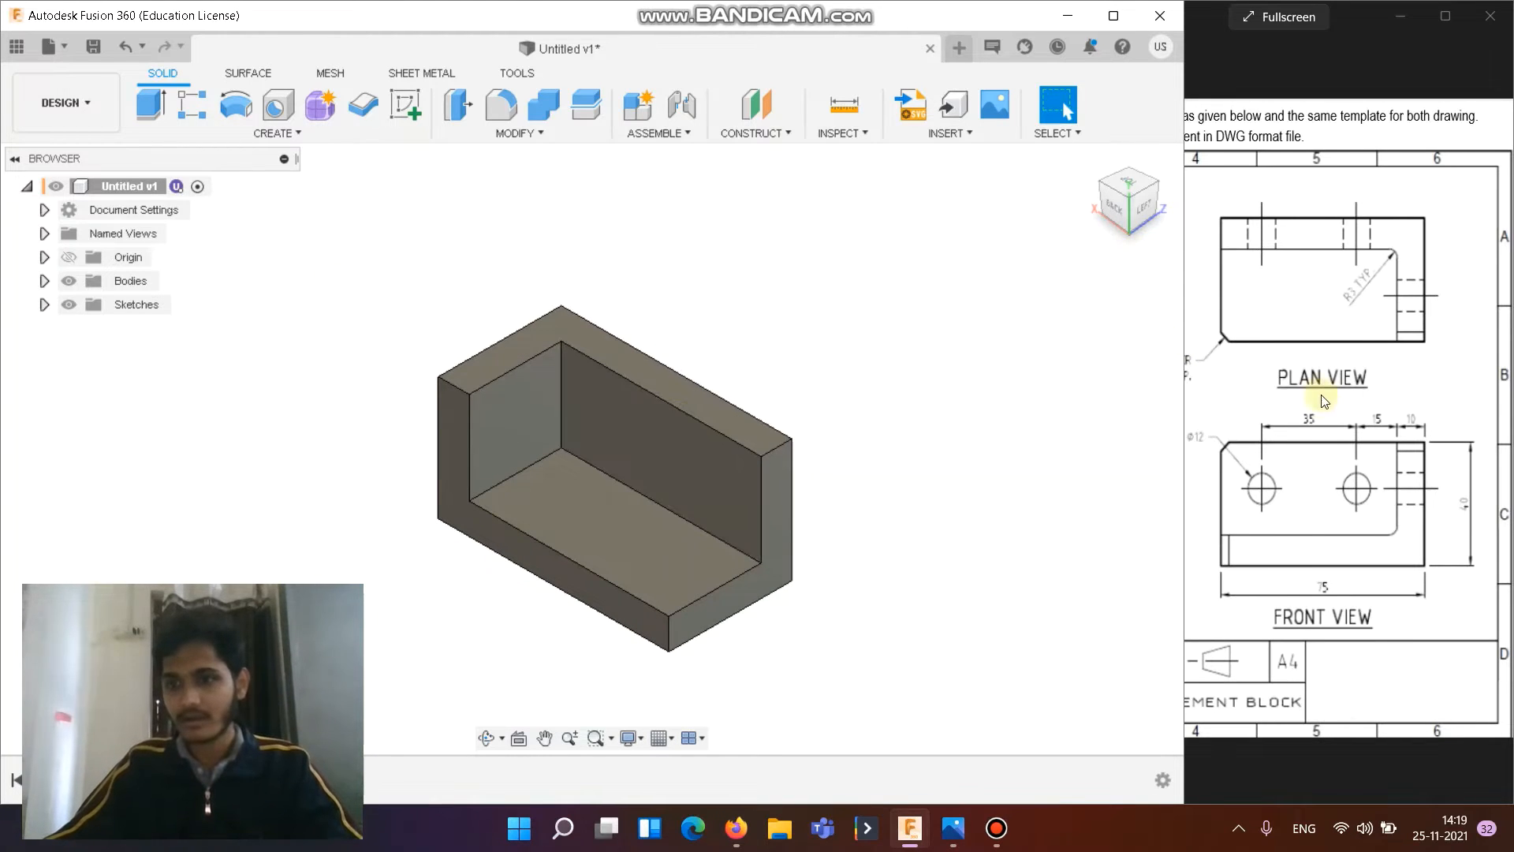
click(1305, 438)
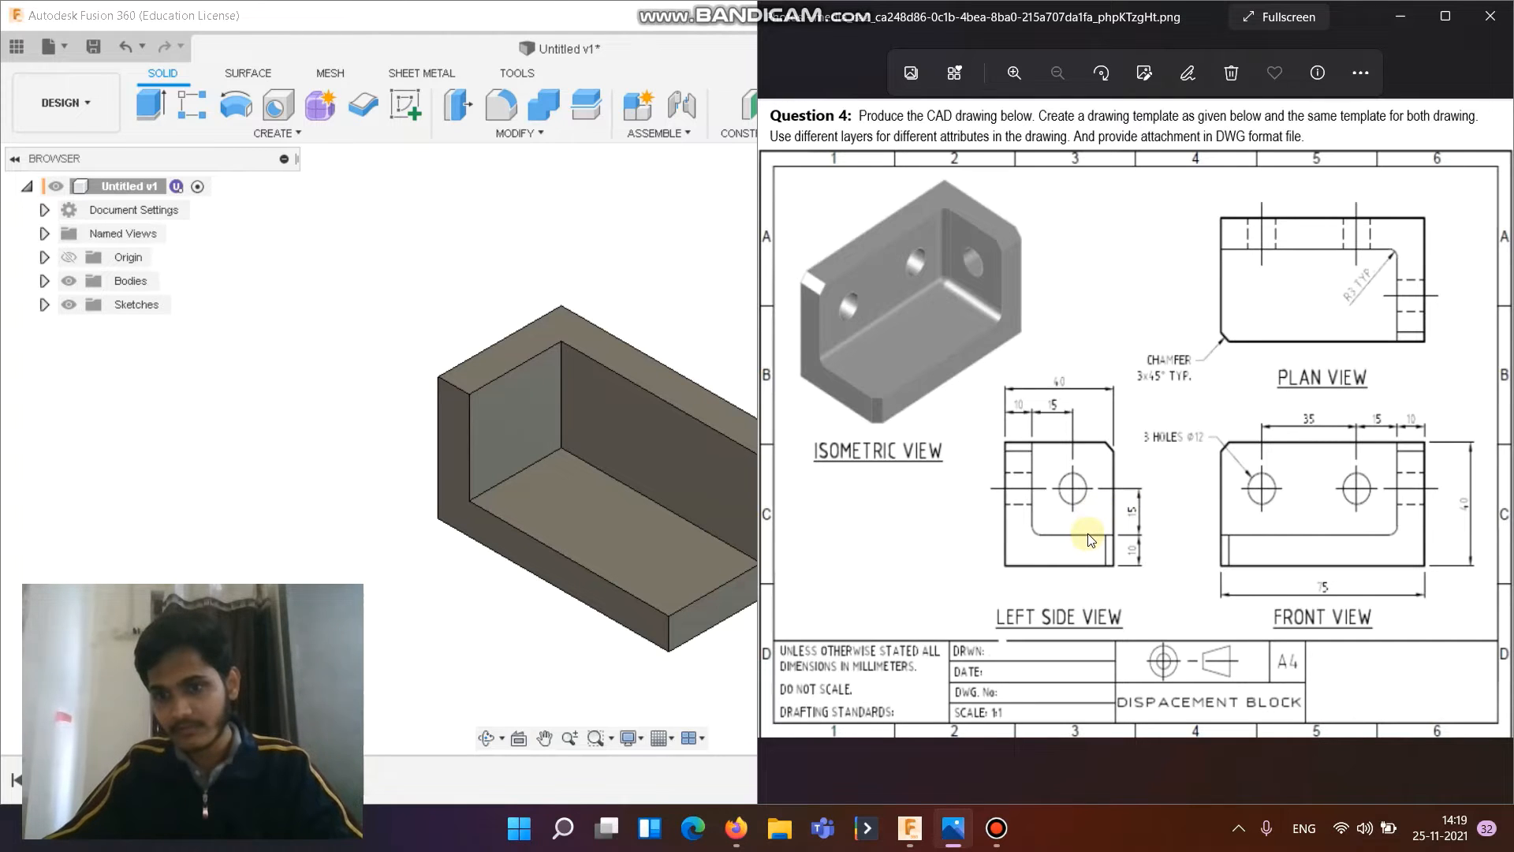
click(718, 254)
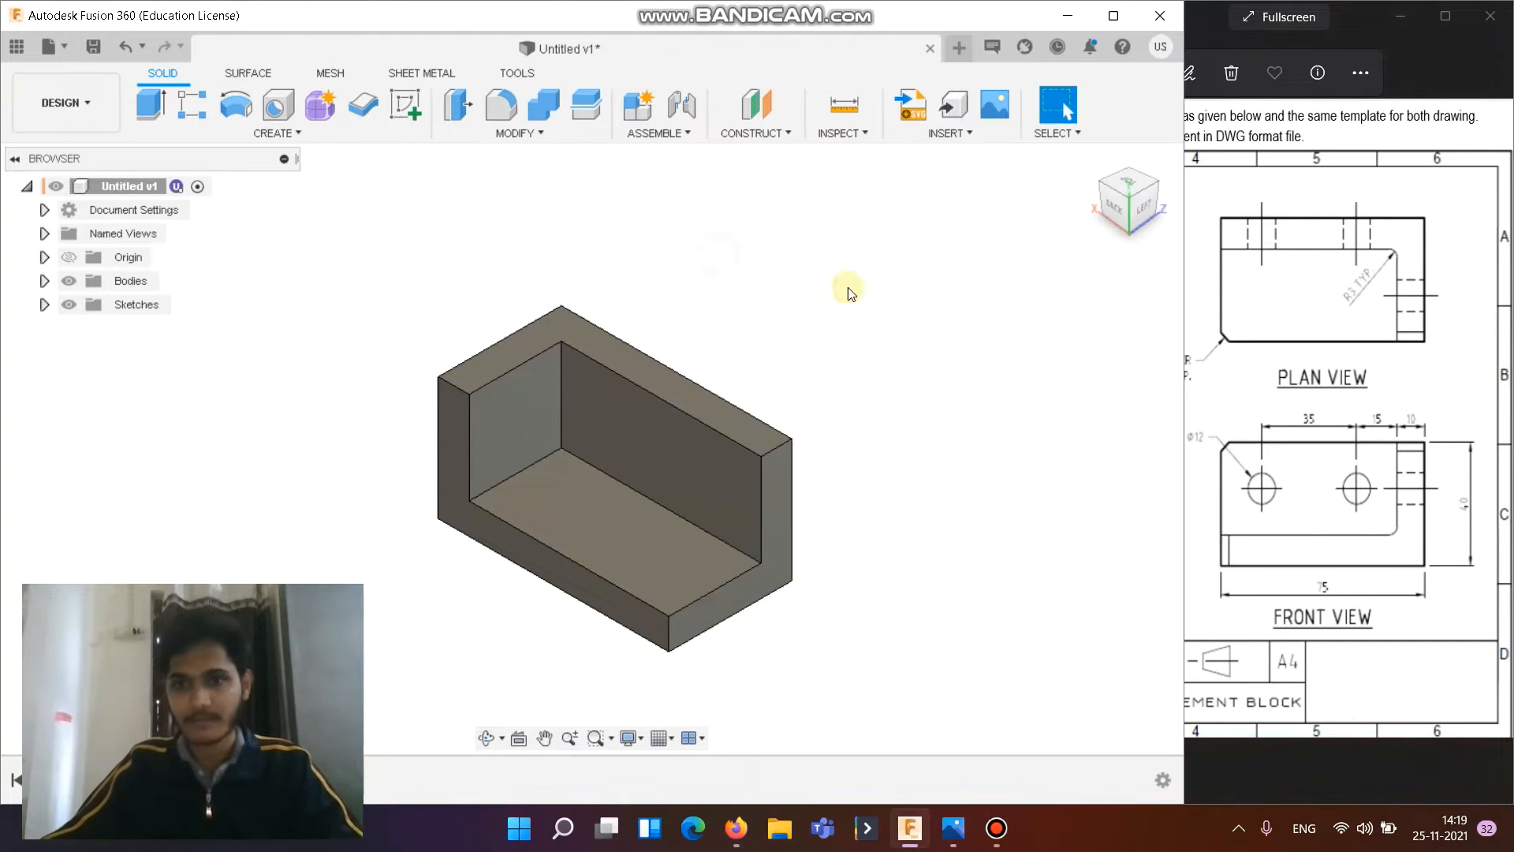
click(1143, 222)
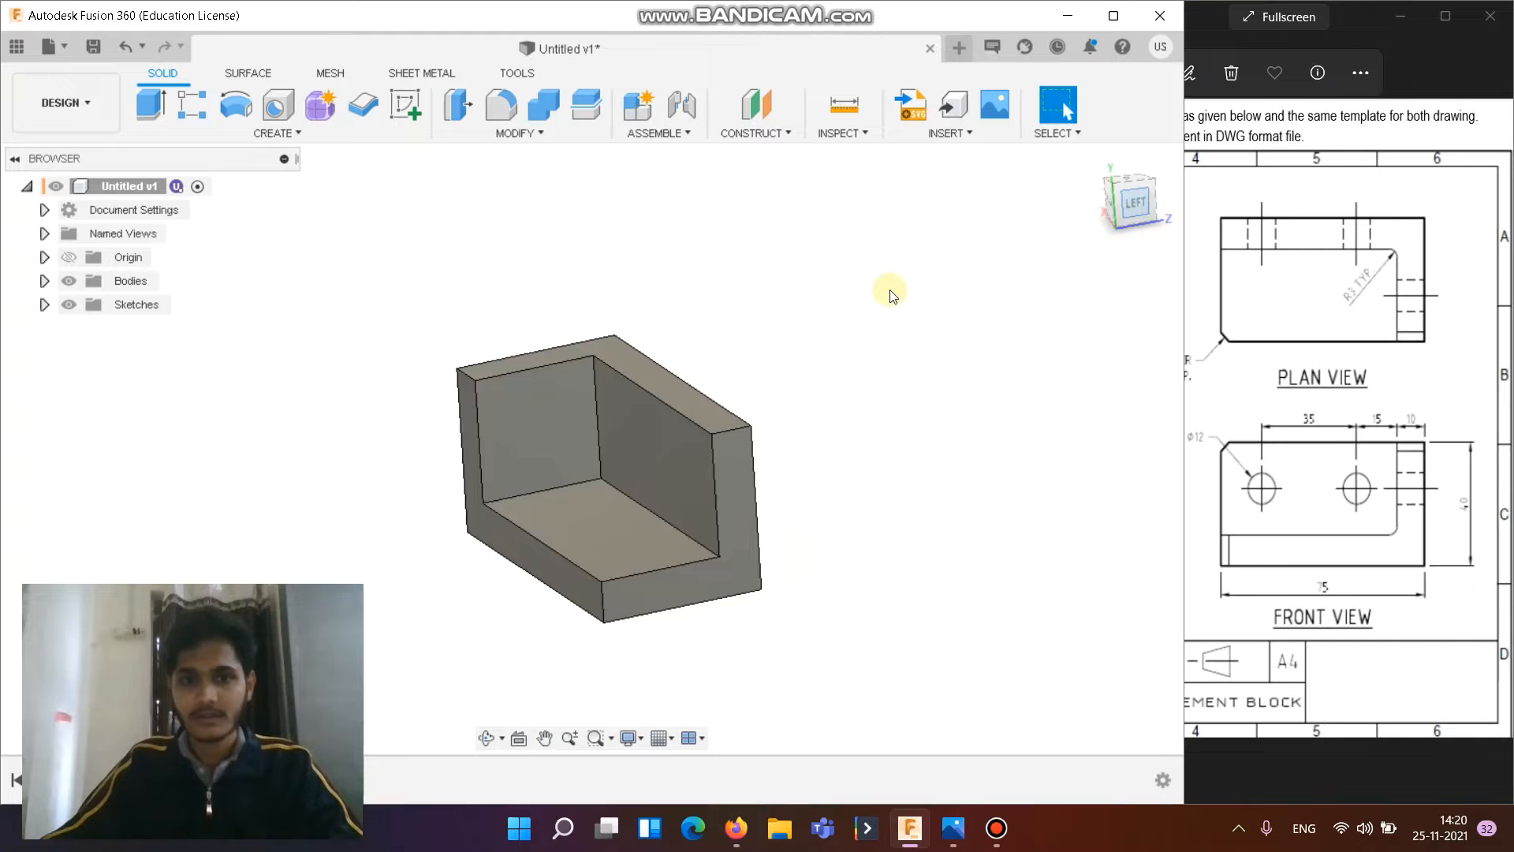
click(581, 433)
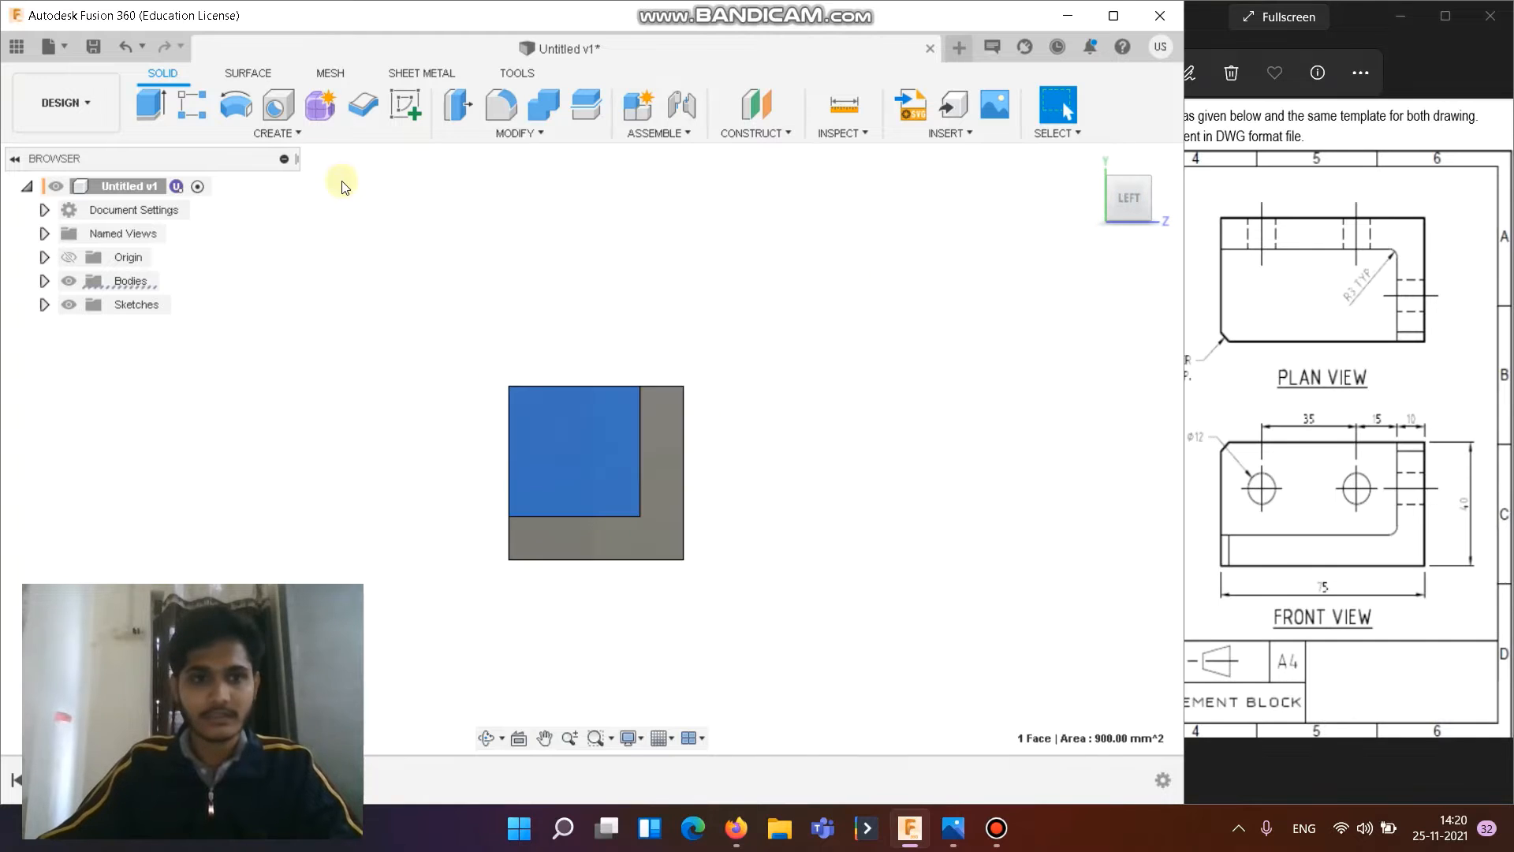
click(399, 105)
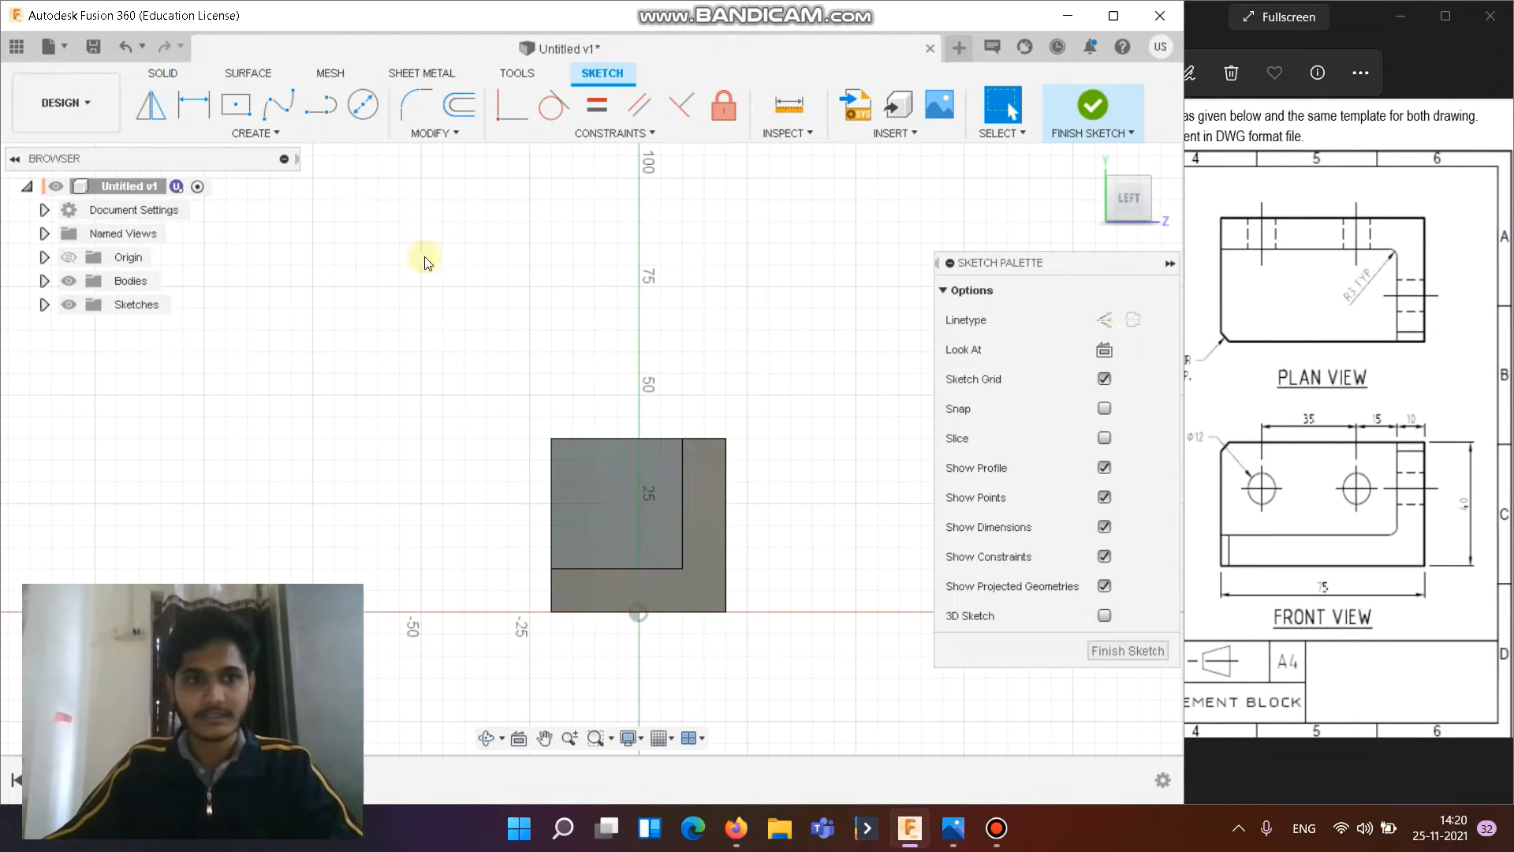
Step: Draw a centre-diameter circle of 12 mm on the short wall's inner face
click(363, 104)
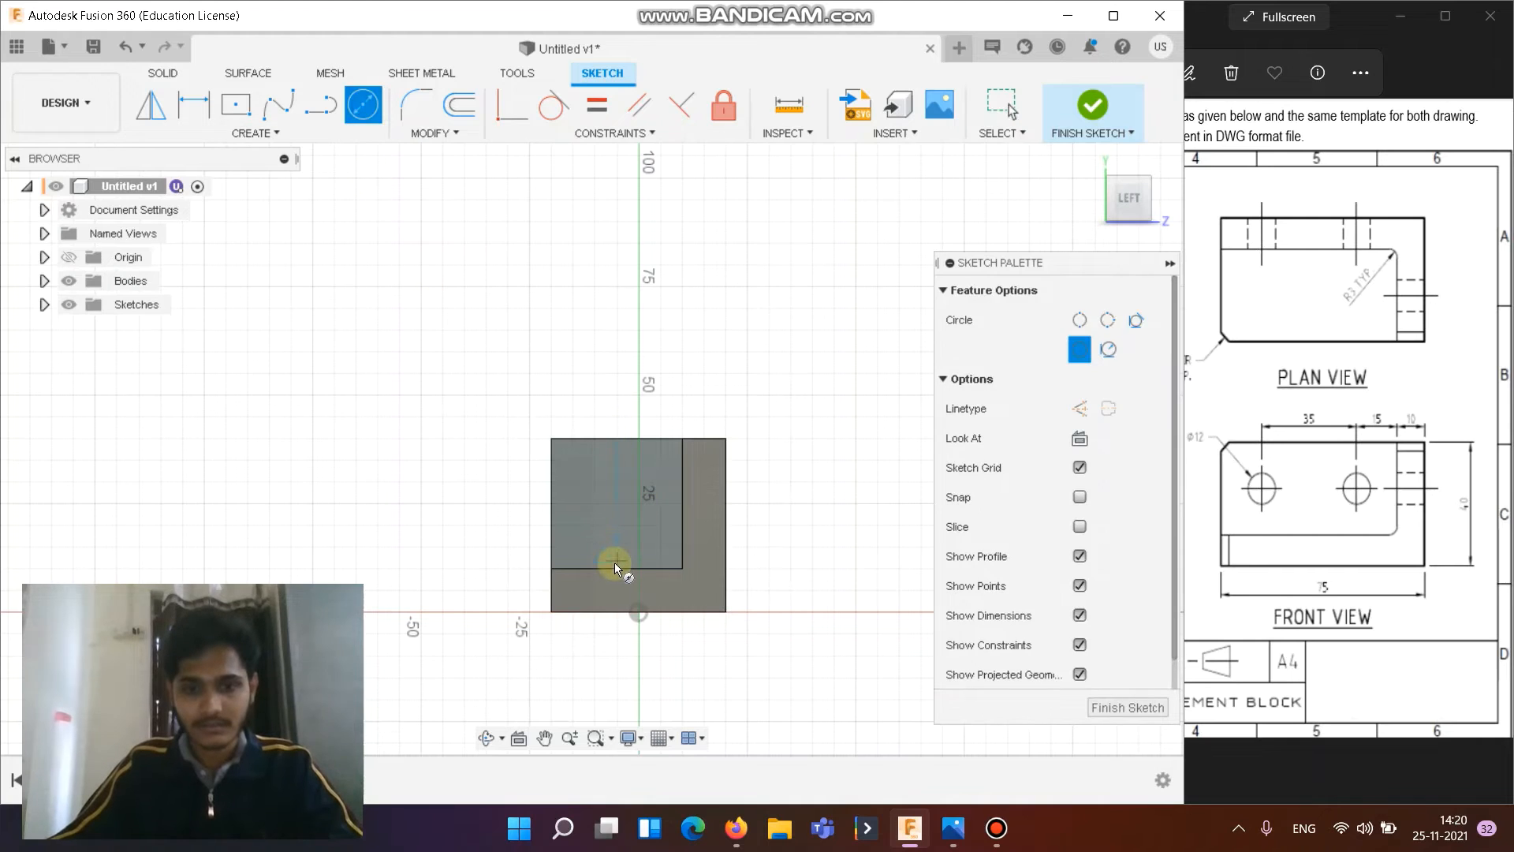
click(611, 496)
text(12)
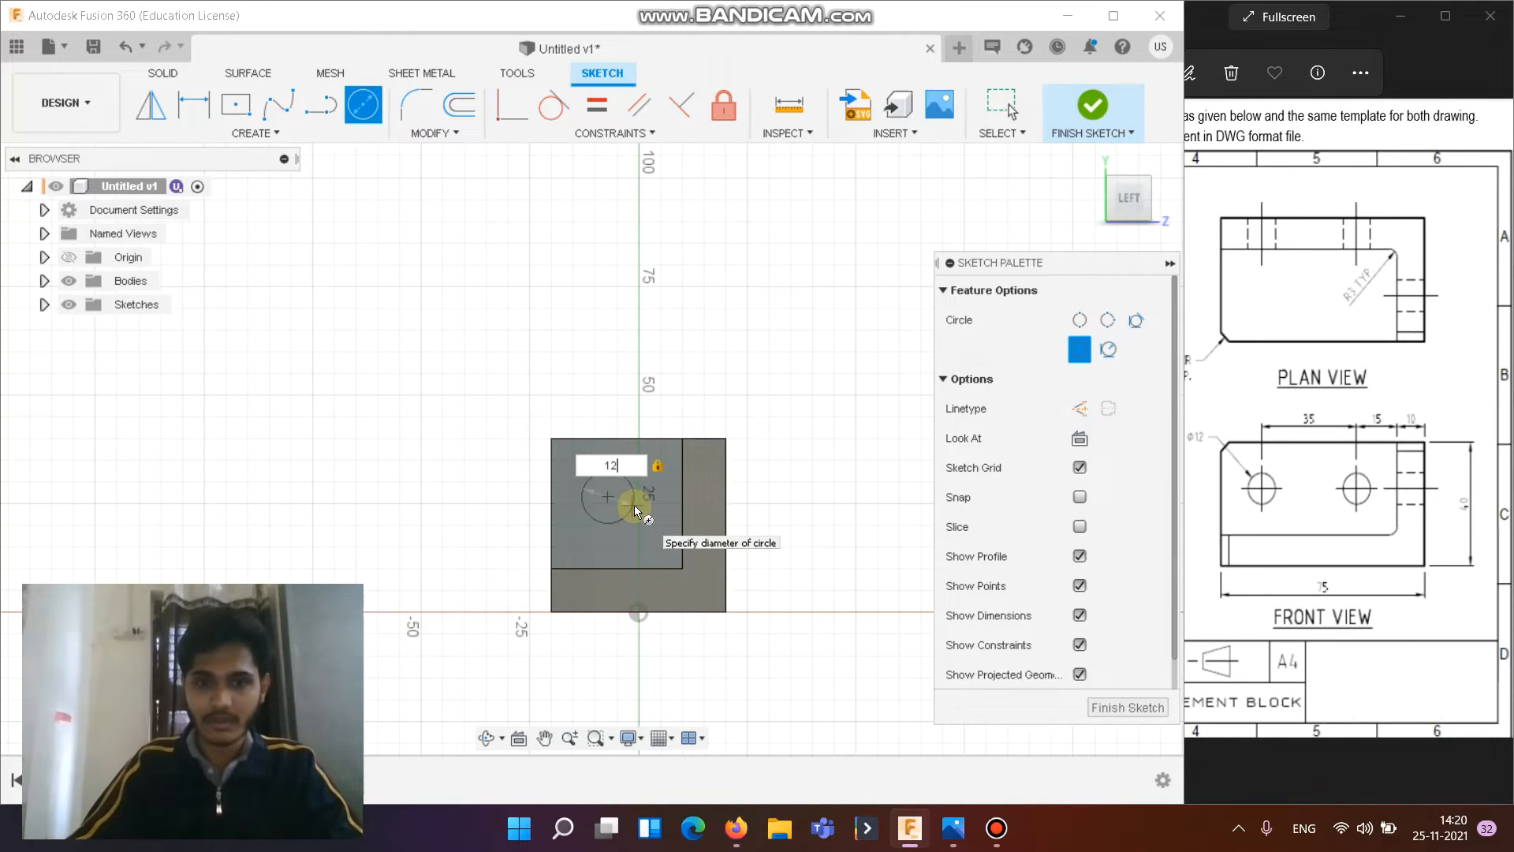
key(Return)
key(Escape)
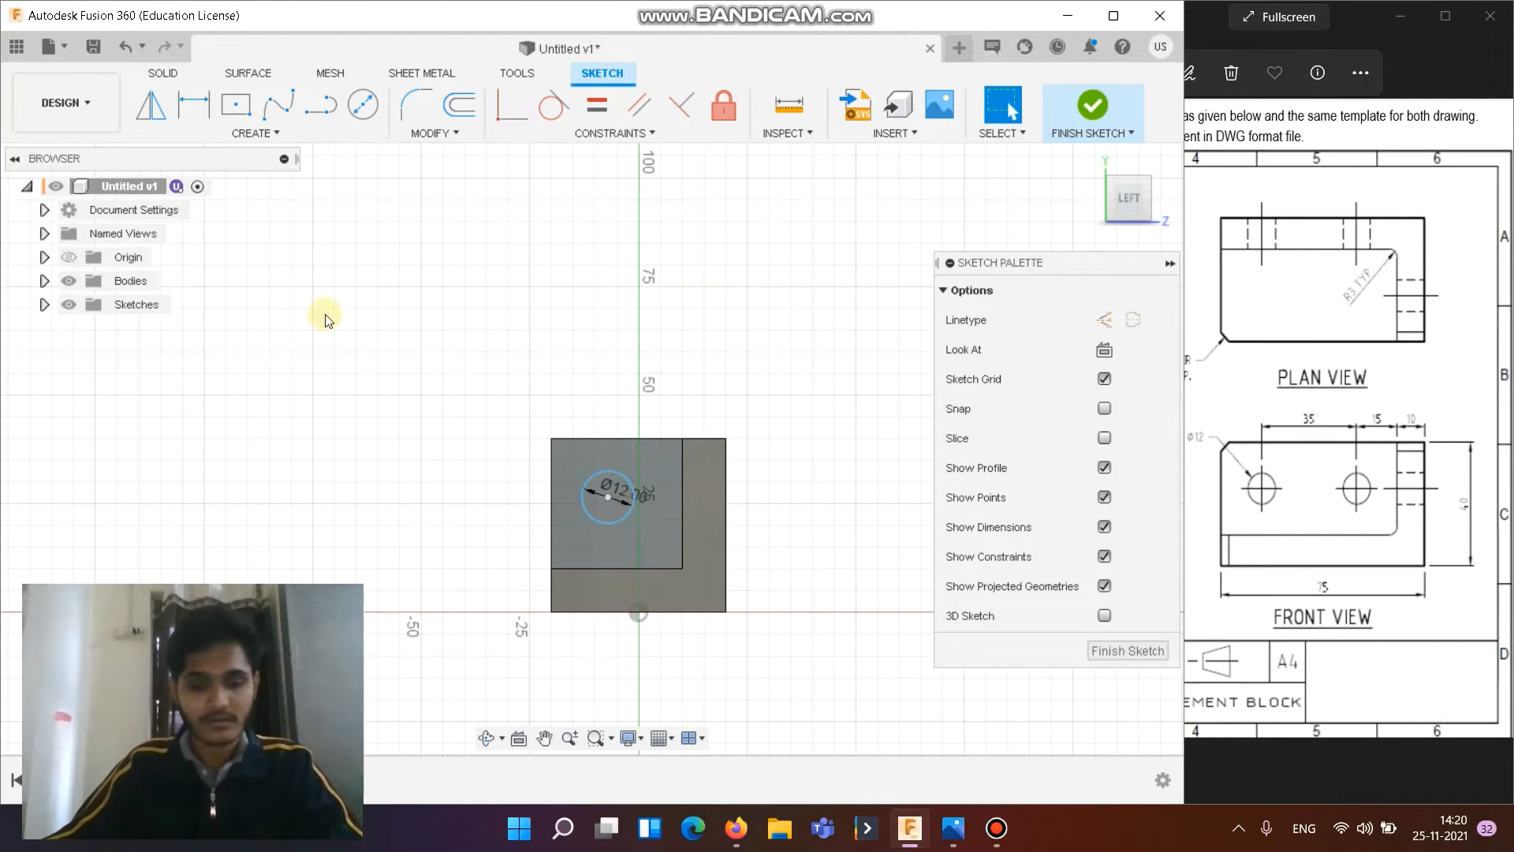
Step: Dimension the circle's centre 15 mm above the base plate's top and 15 mm from the long wall's inner face, and finish the sketch
key(d)
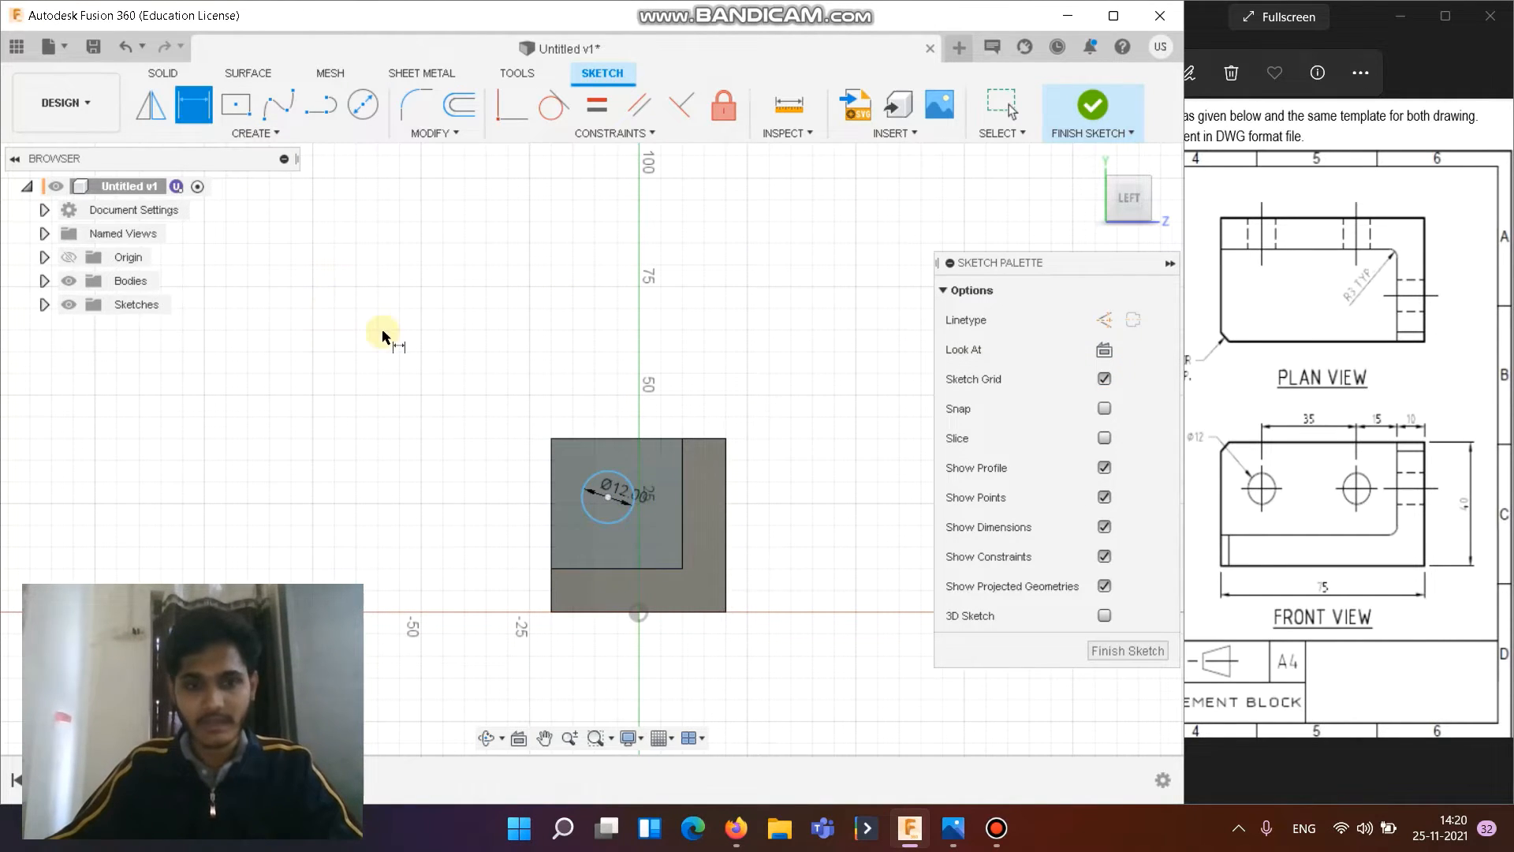
click(606, 497)
click(607, 567)
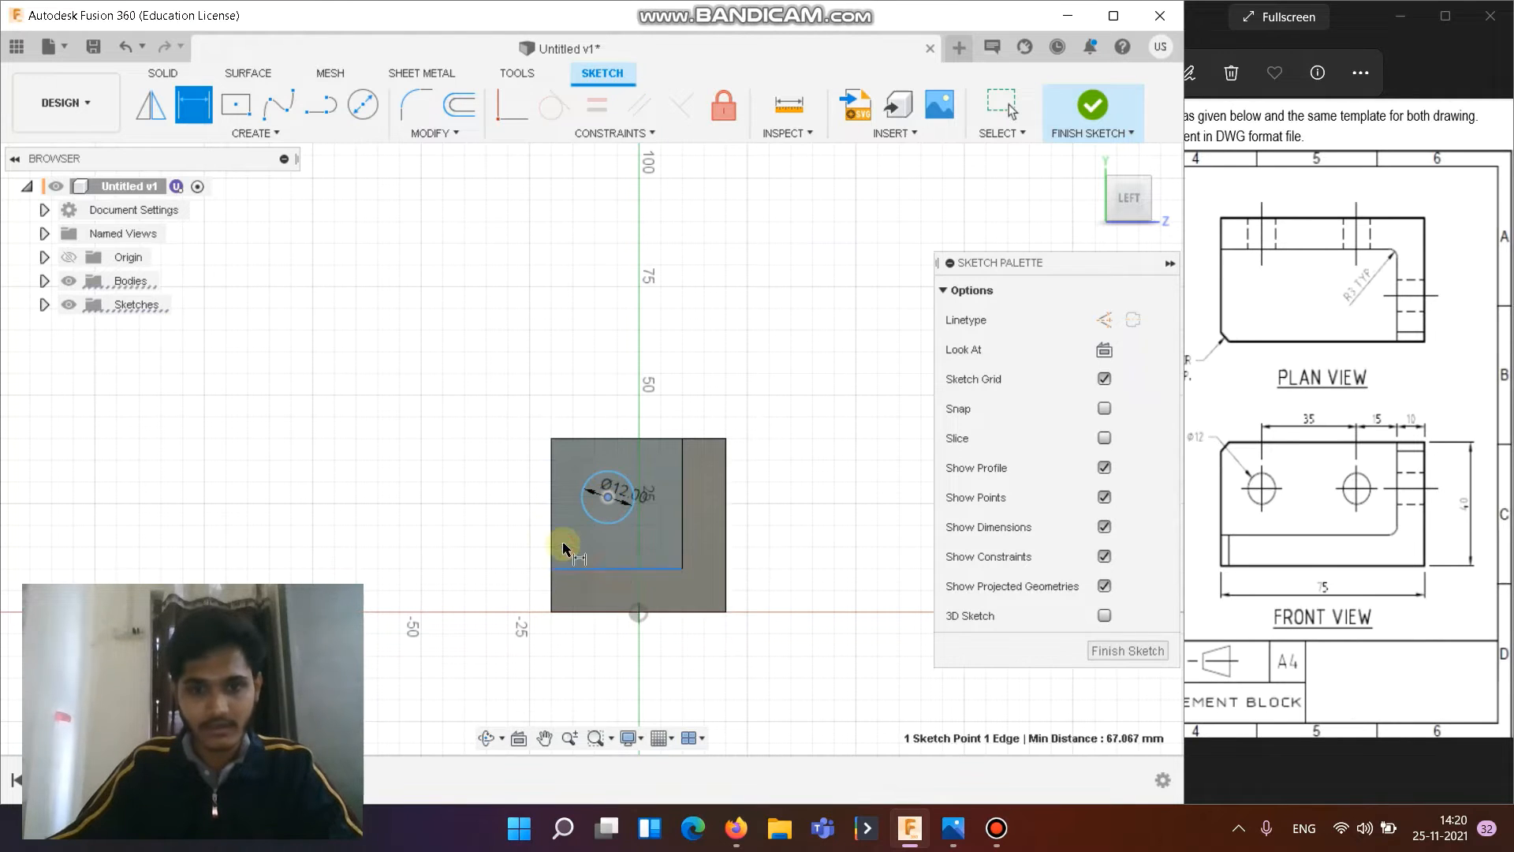
click(499, 541)
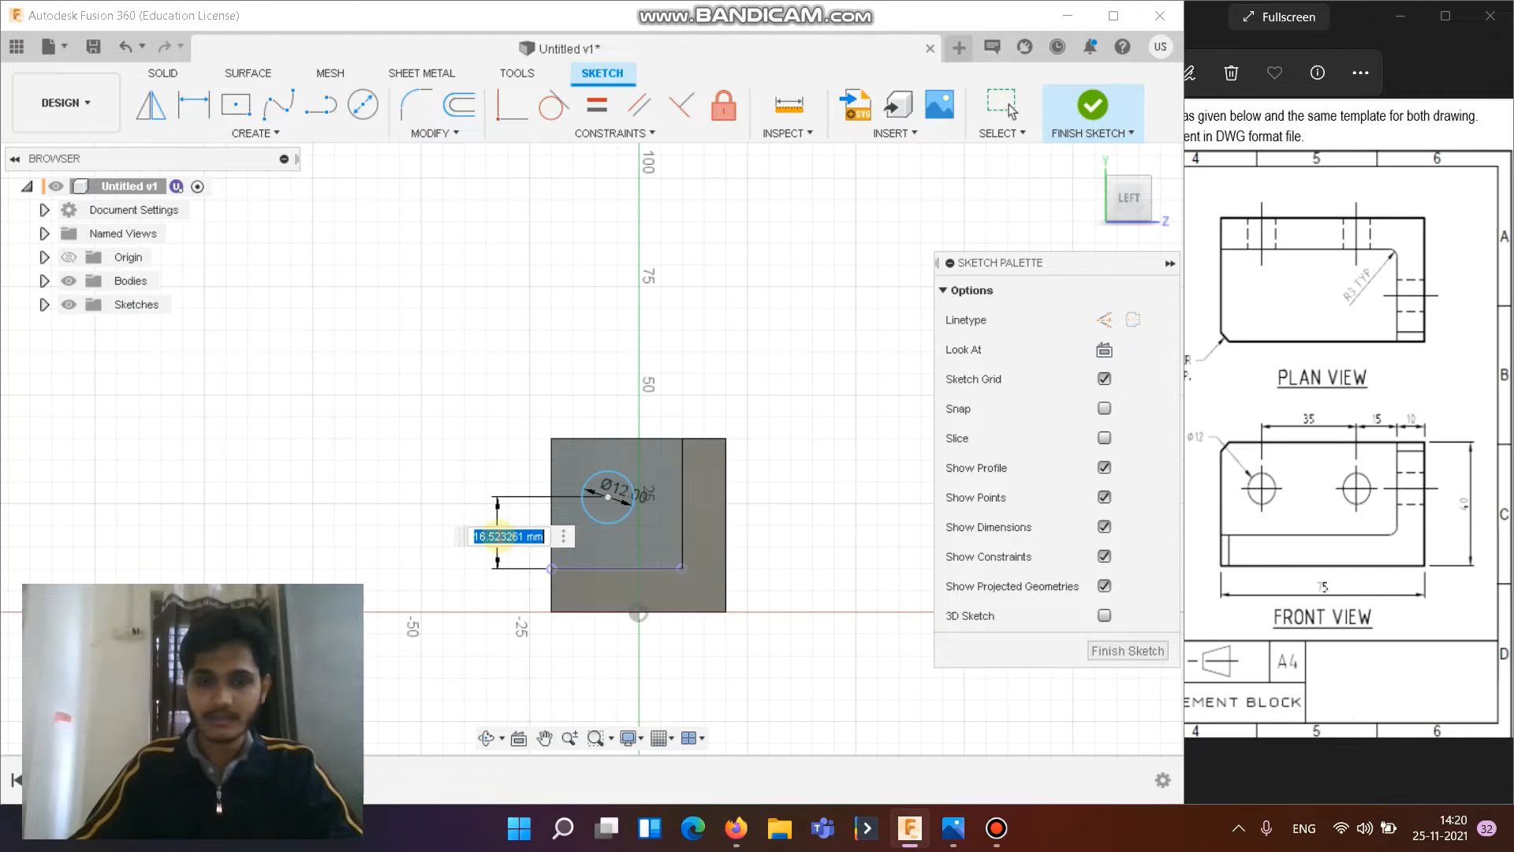
text(15)
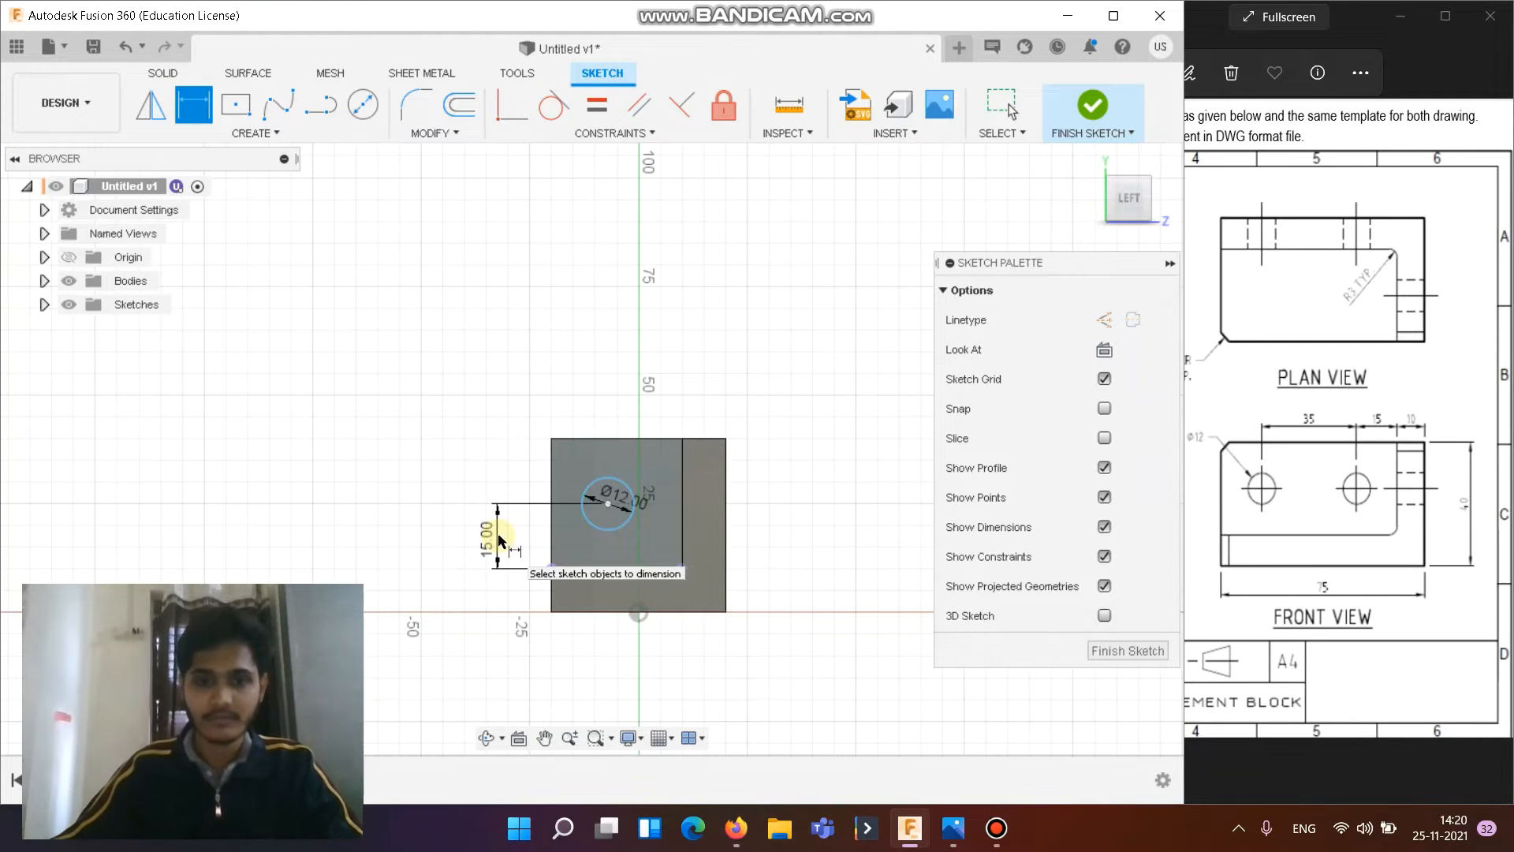
click(609, 506)
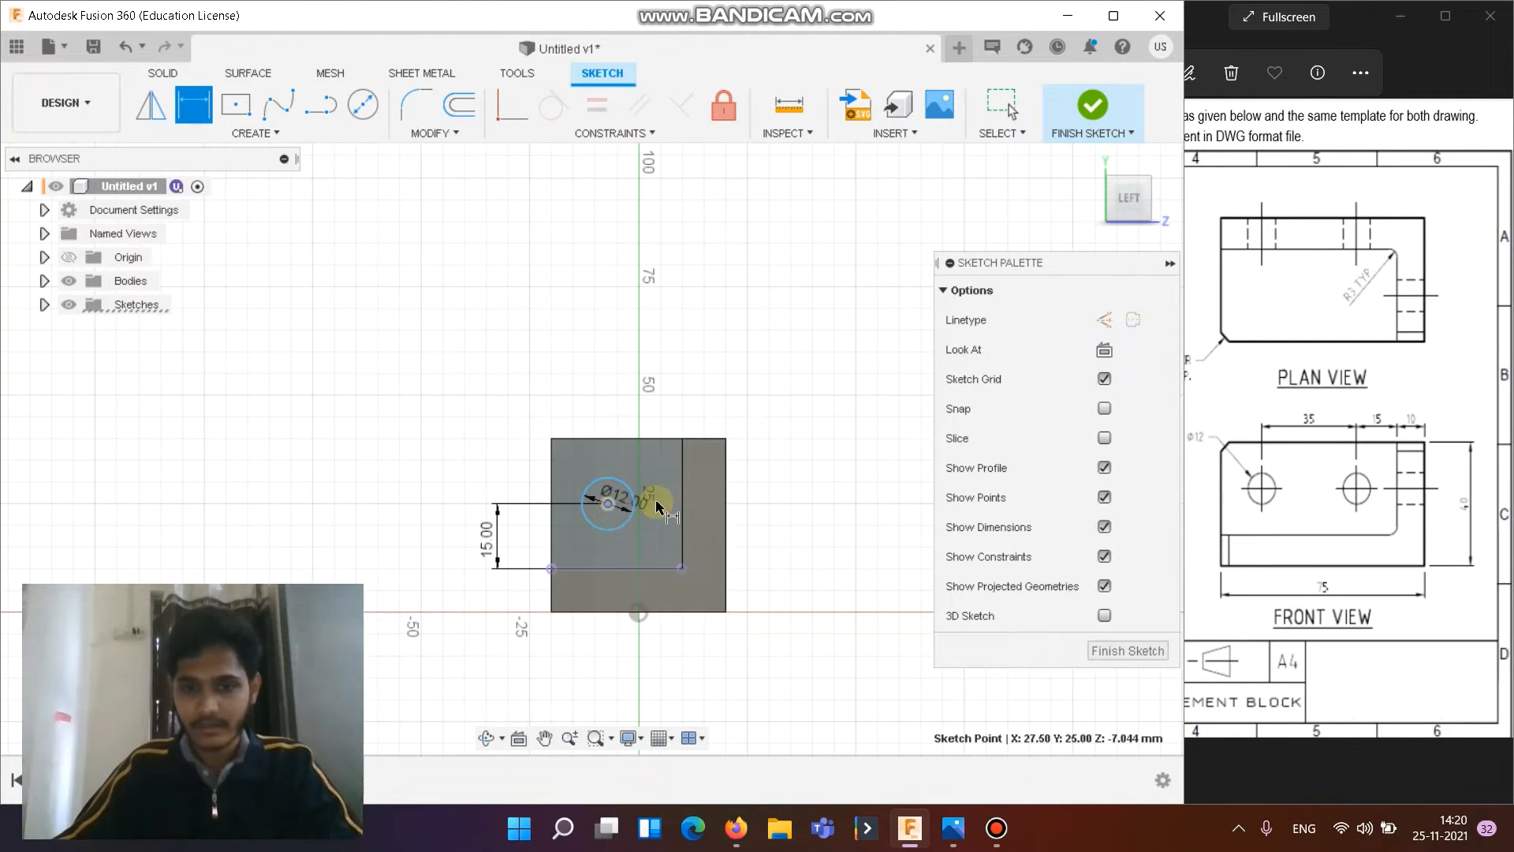
click(683, 497)
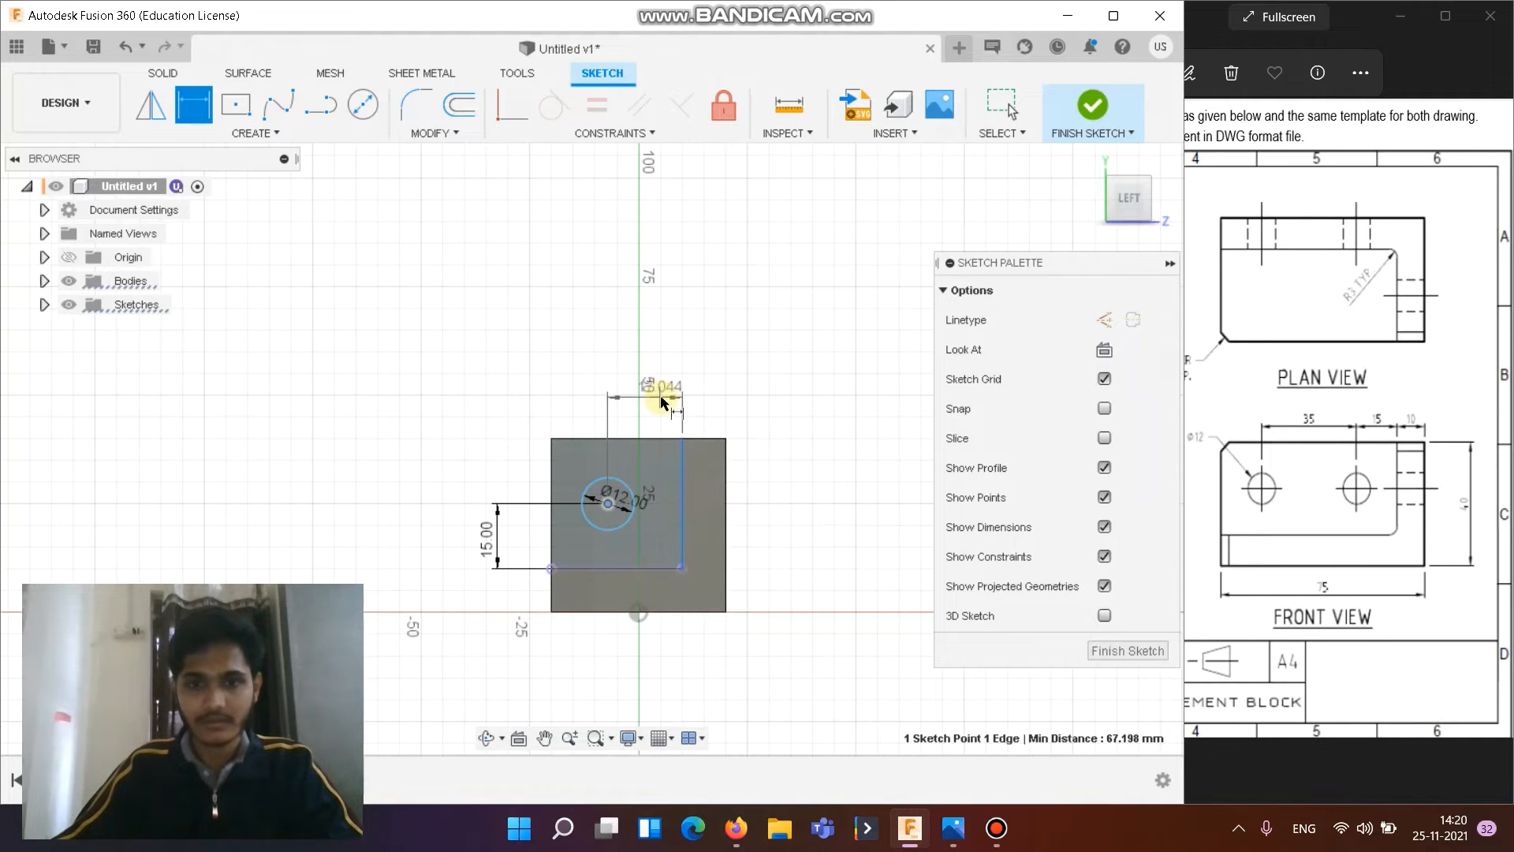
click(659, 401)
text(15)
key(Return)
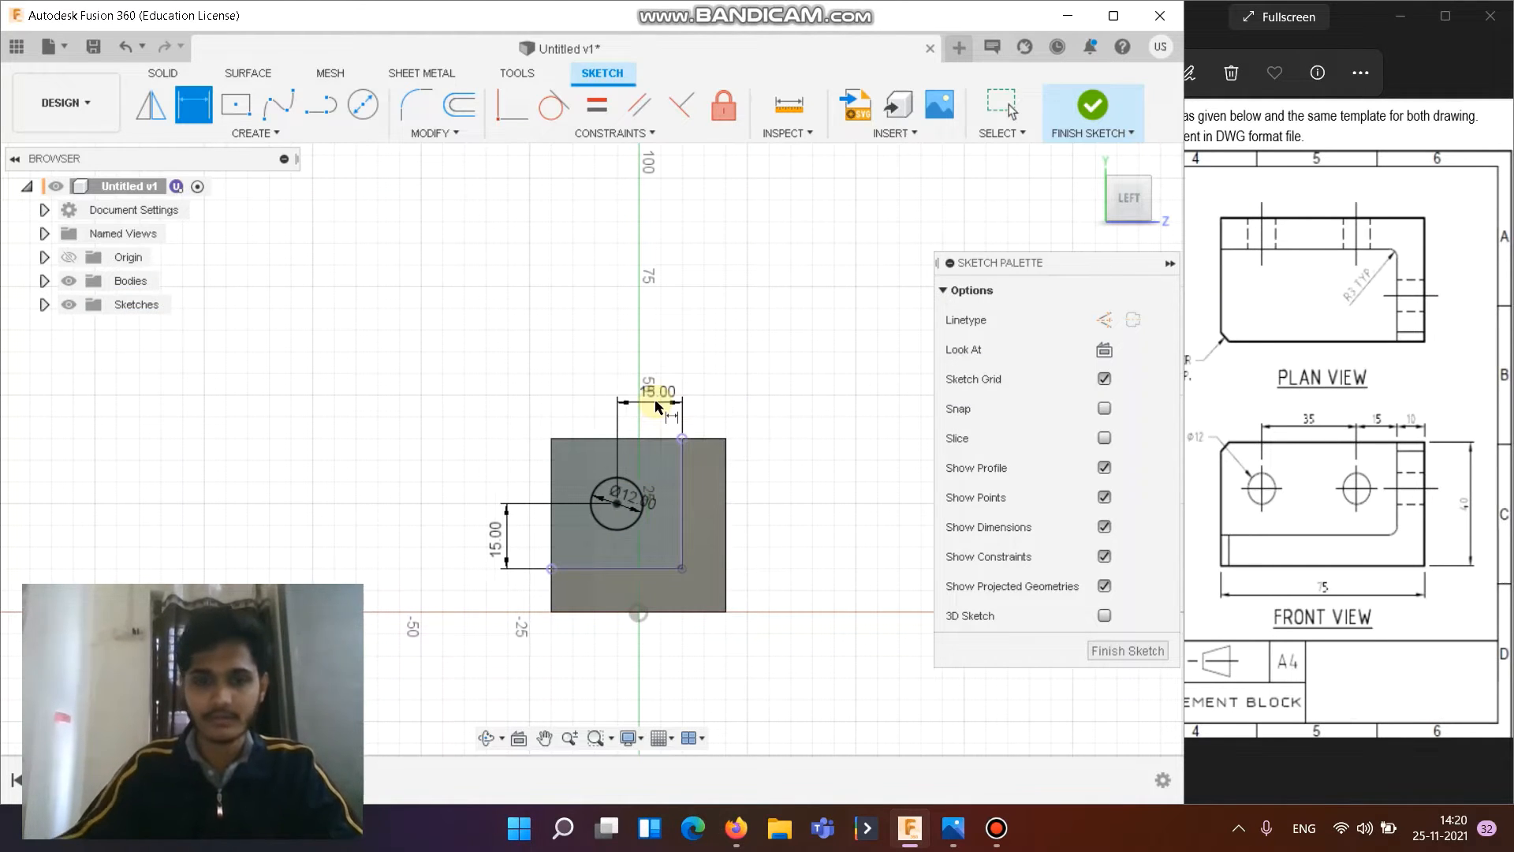
click(1090, 106)
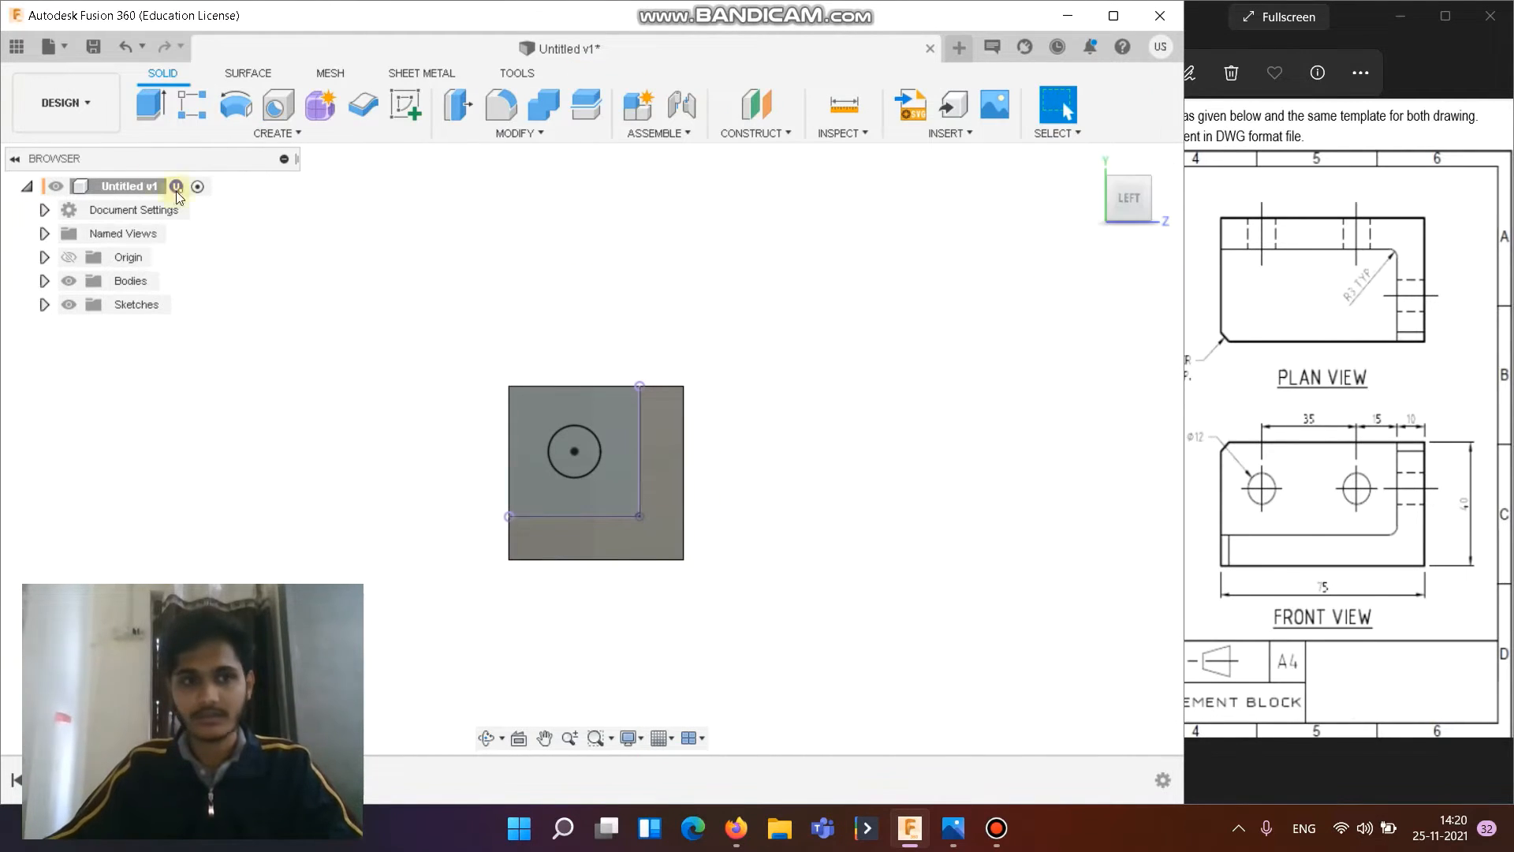
Step: Extrude the circle about 29.9 mm outward as a cut through the short wall to make its hole
click(150, 104)
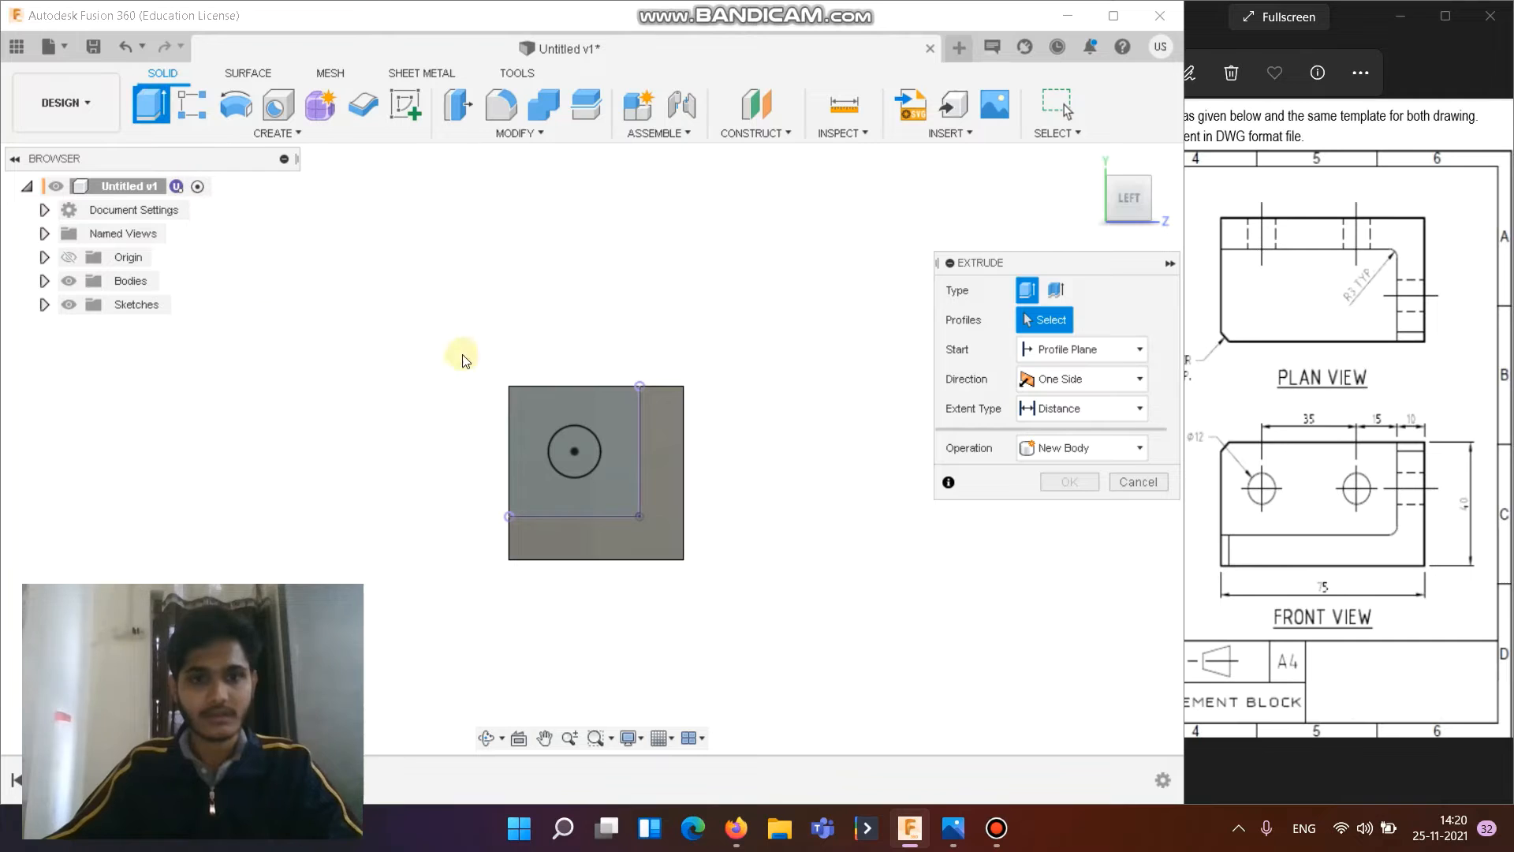
click(564, 451)
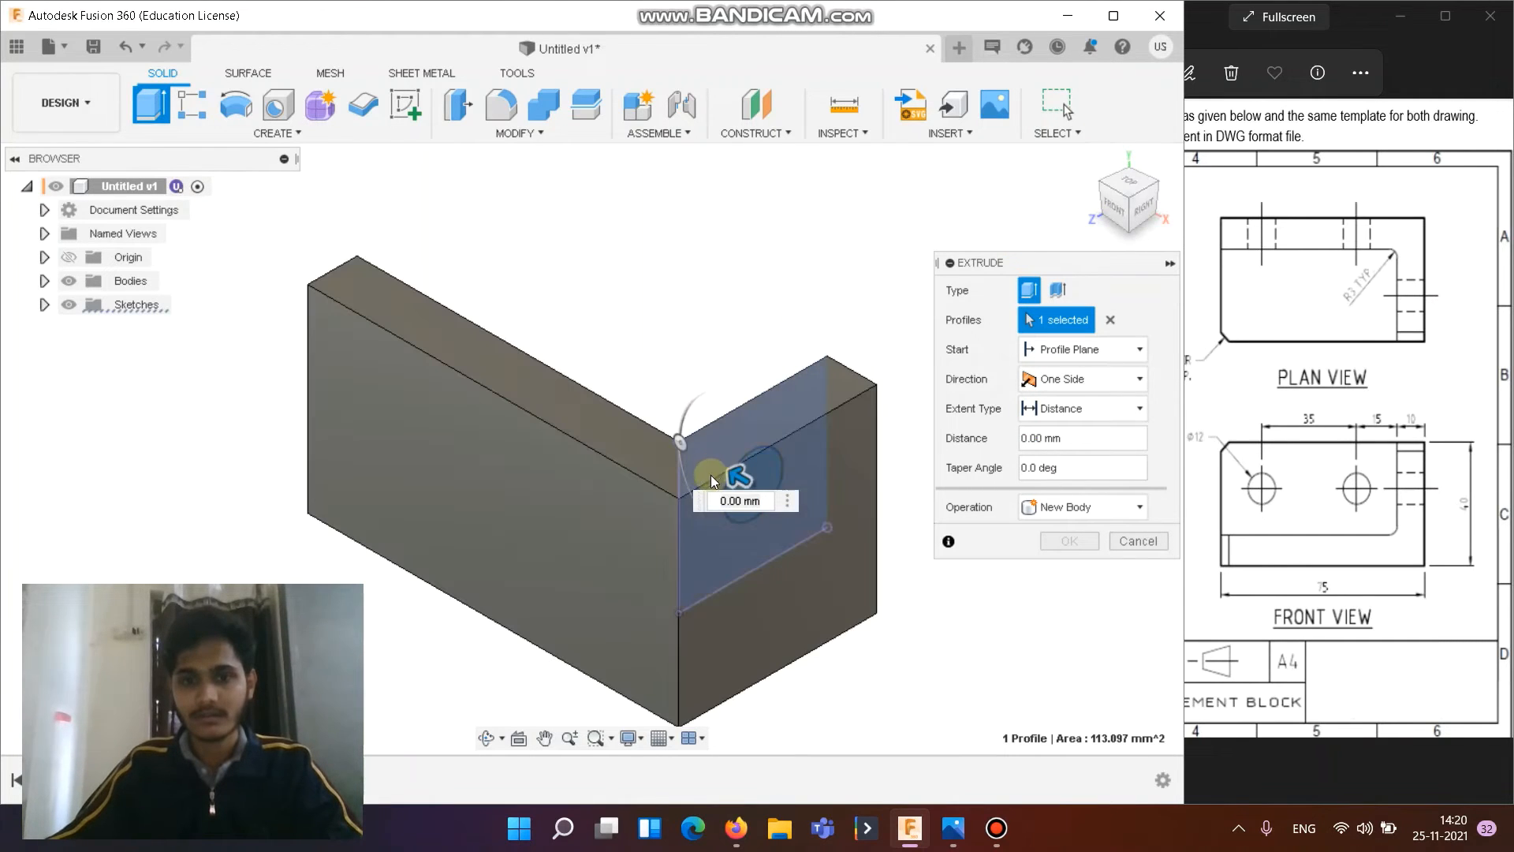
drag(739, 476, 875, 580)
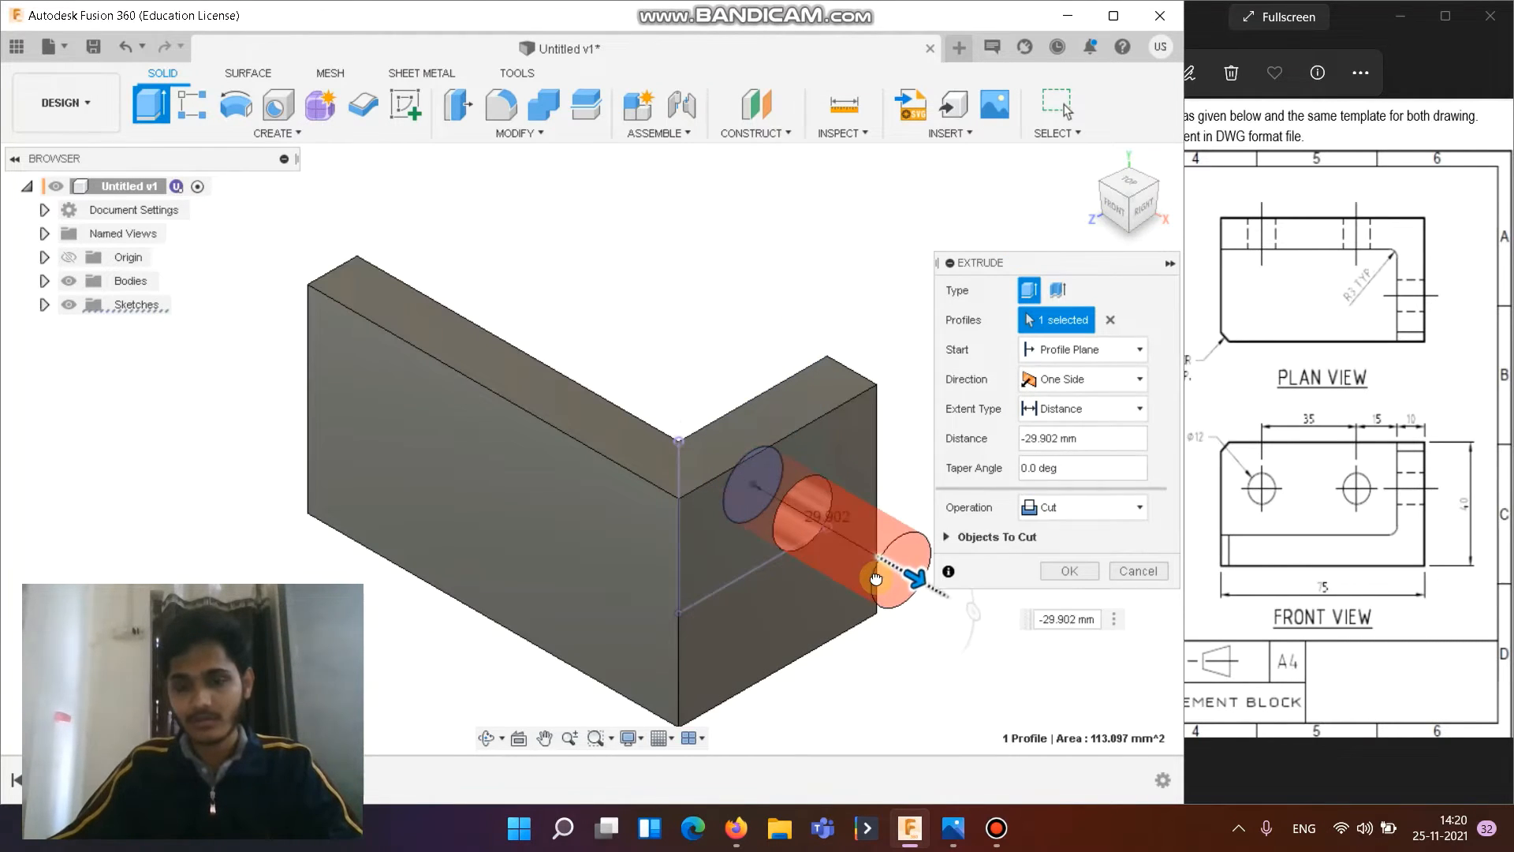
click(1067, 617)
click(1070, 571)
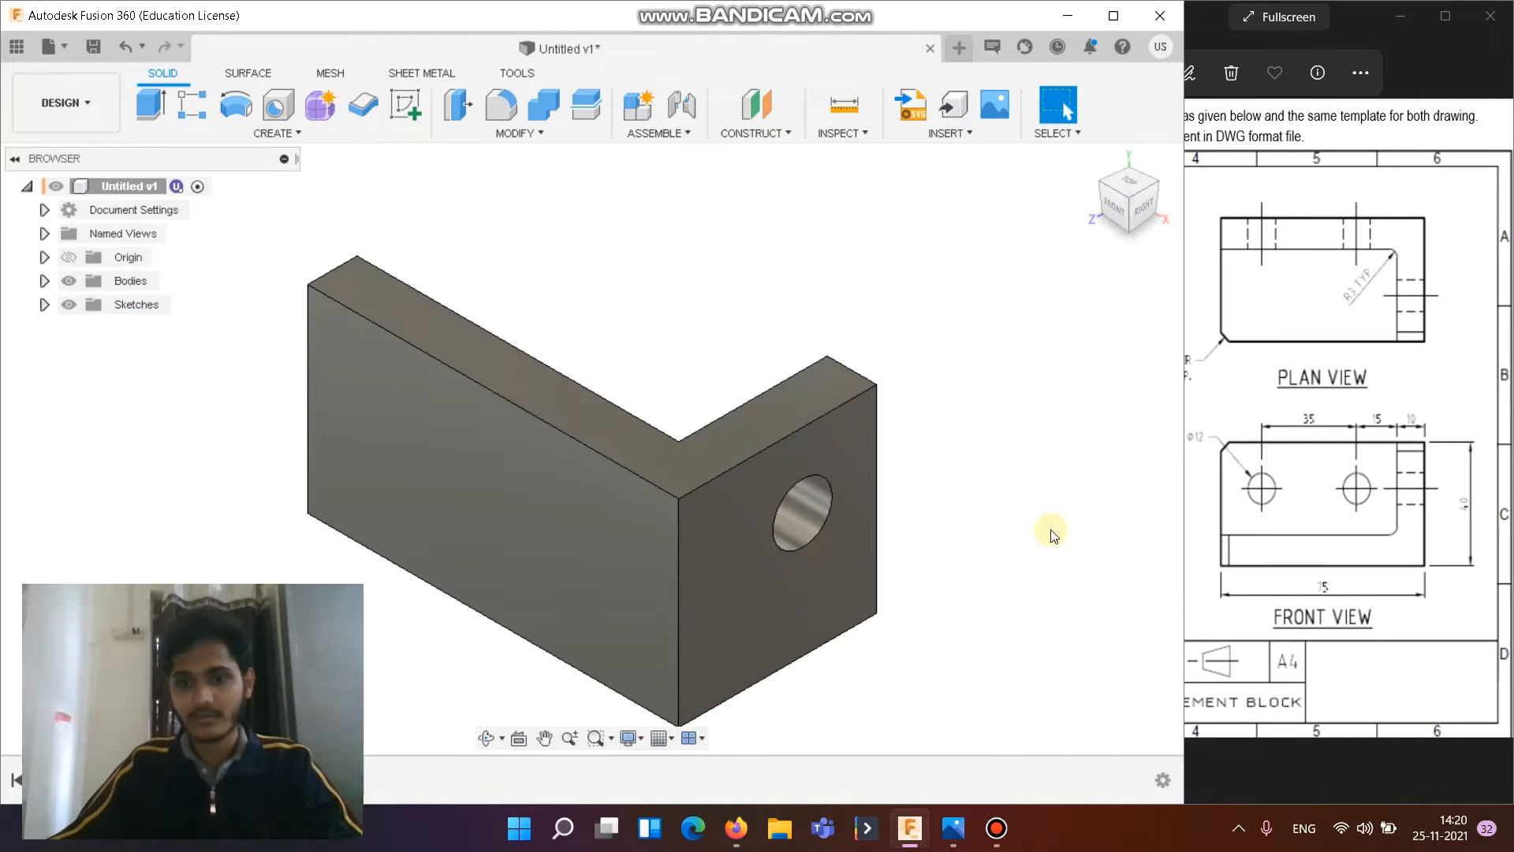
Step: Start a sketch on the long wall's inner face
drag(1144, 211, 922, 197)
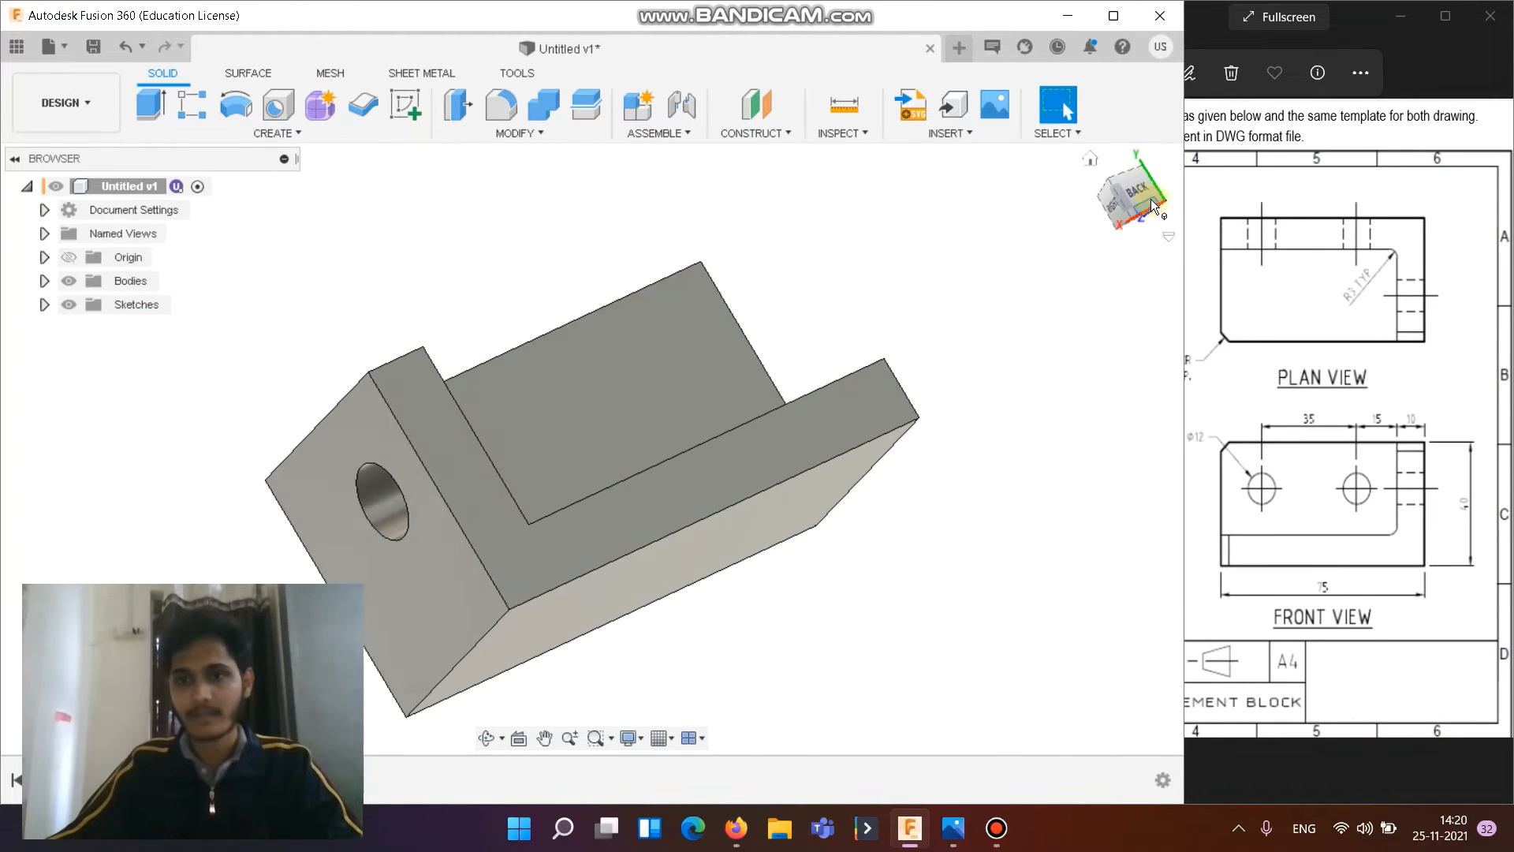
drag(1139, 187, 915, 274)
click(663, 355)
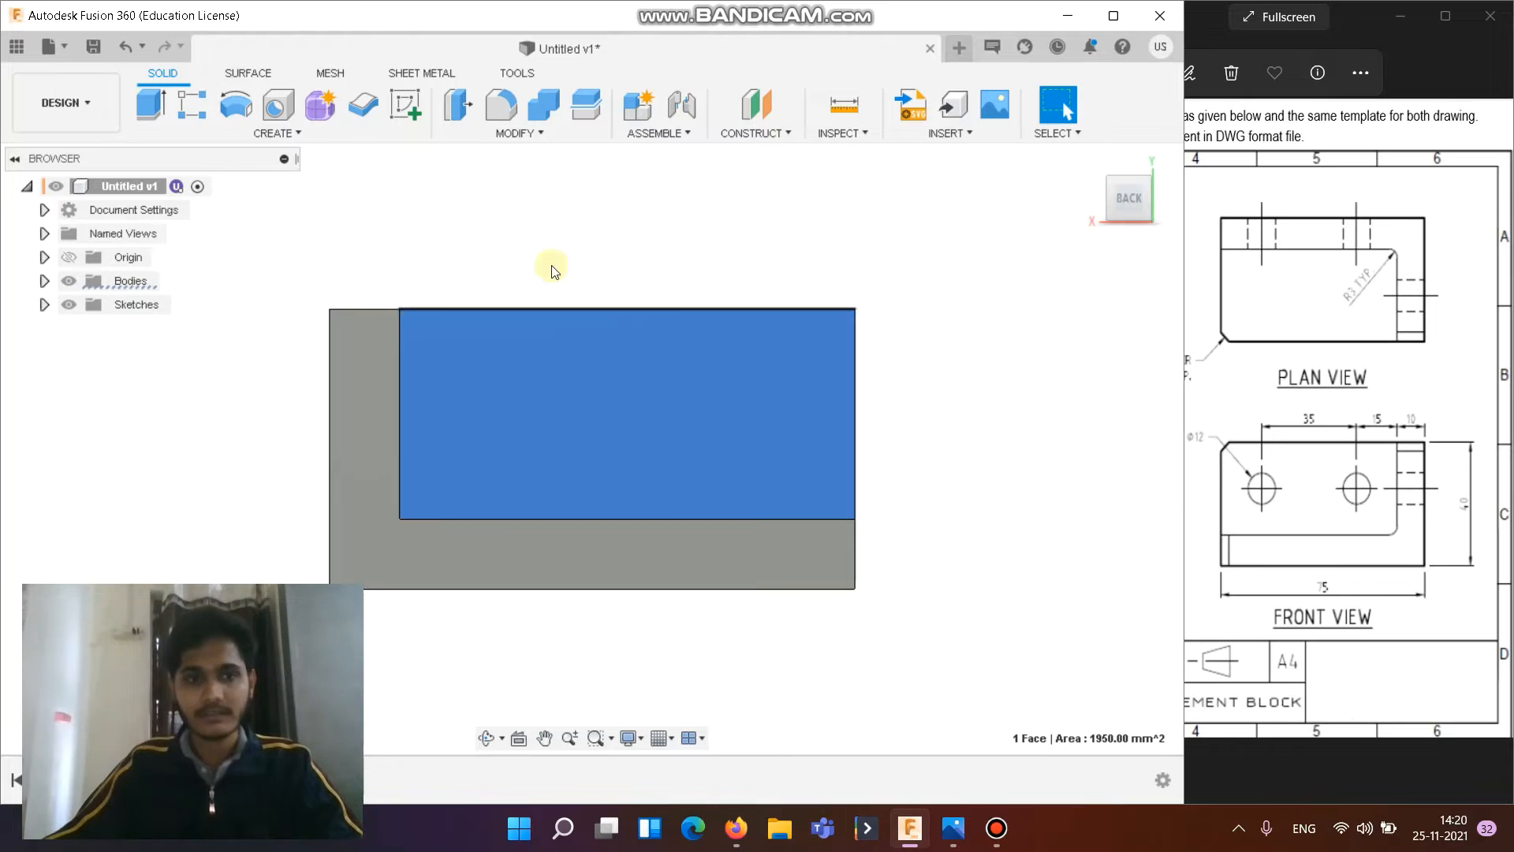
click(390, 106)
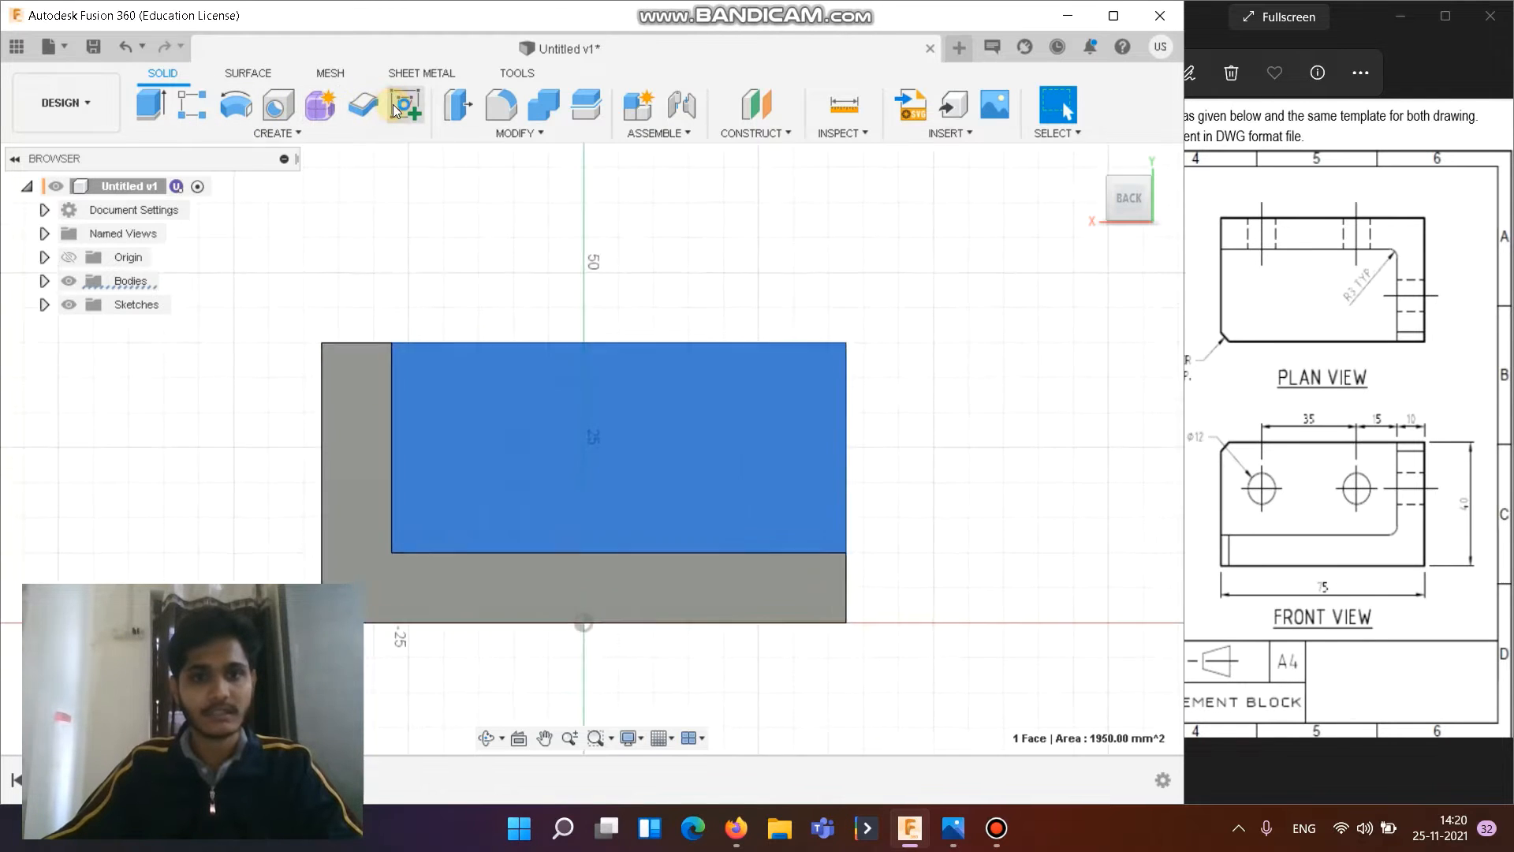
mouse_move(690, 372)
middle_down()
mouse_move(710, 371)
mouse_move(730, 283)
middle_up()
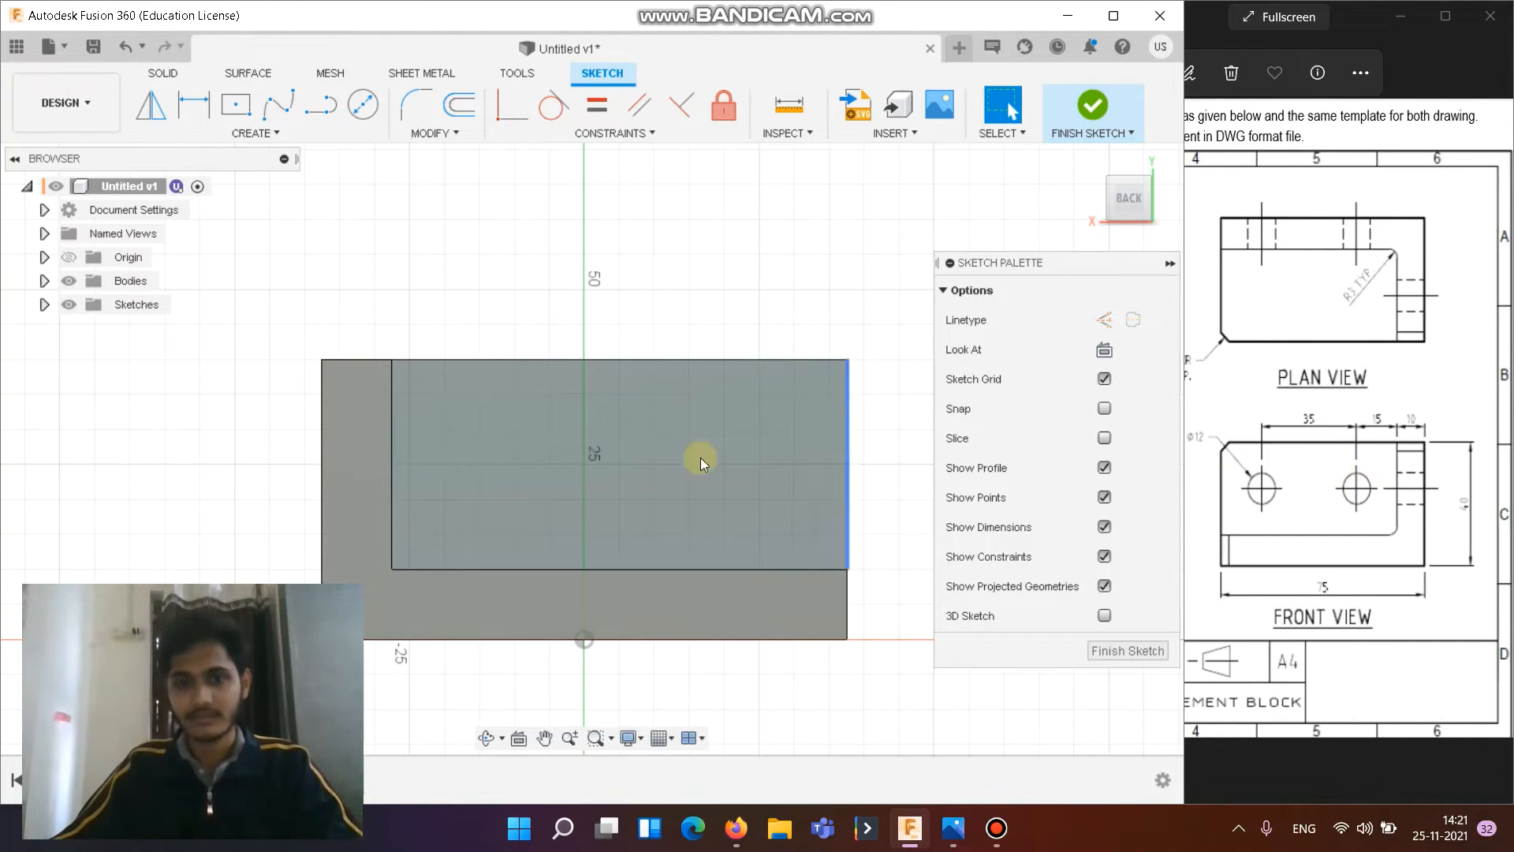
click(487, 478)
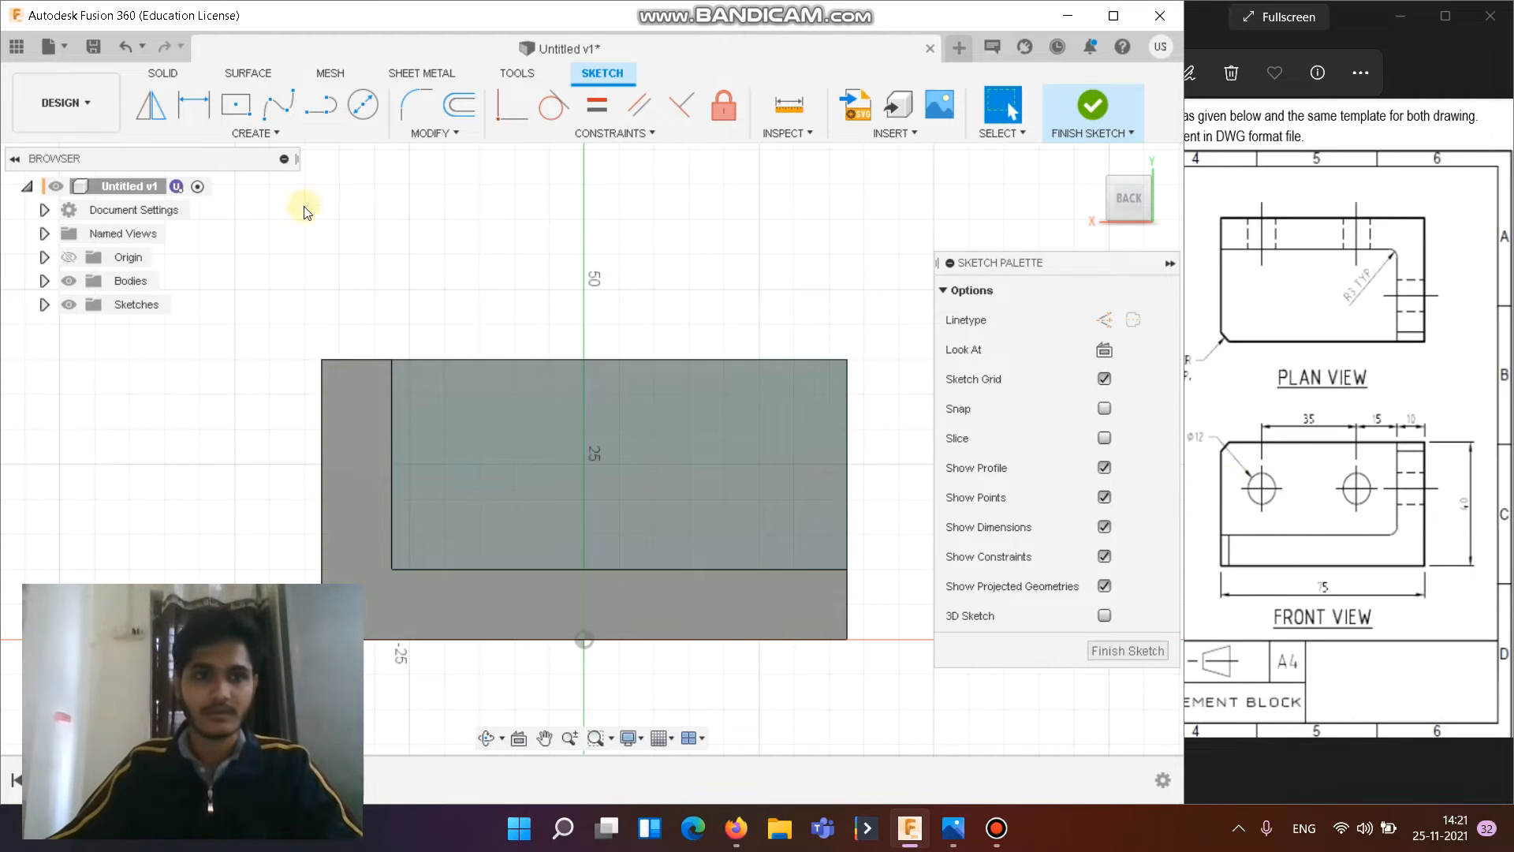
Step: Draw a centre-diameter circle of 12 mm on the long wall's inner face, near the short wall
click(363, 105)
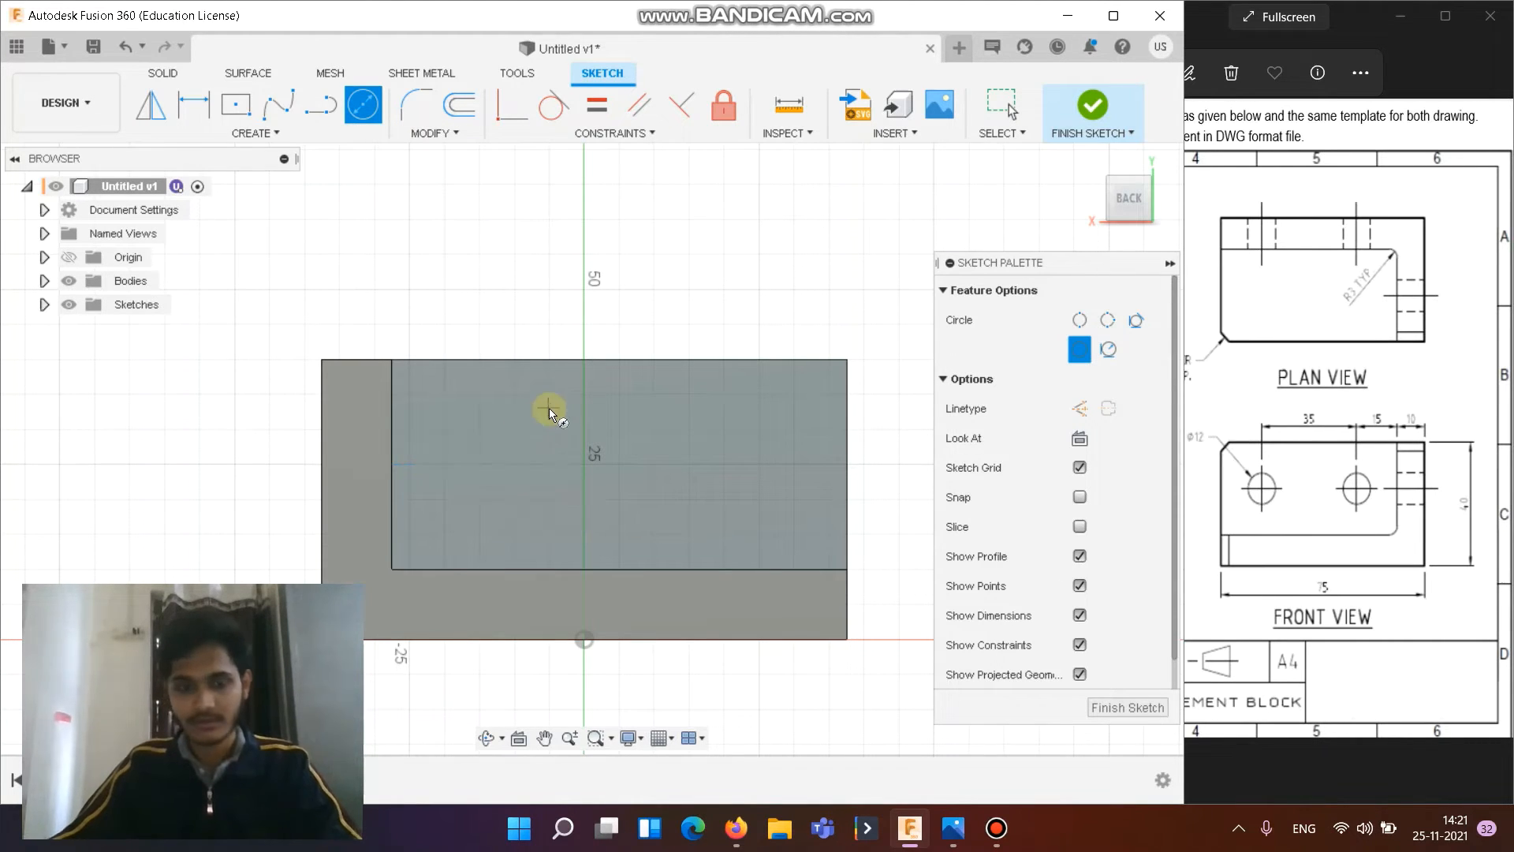
shift+middle_drag(575, 396, 416, 453)
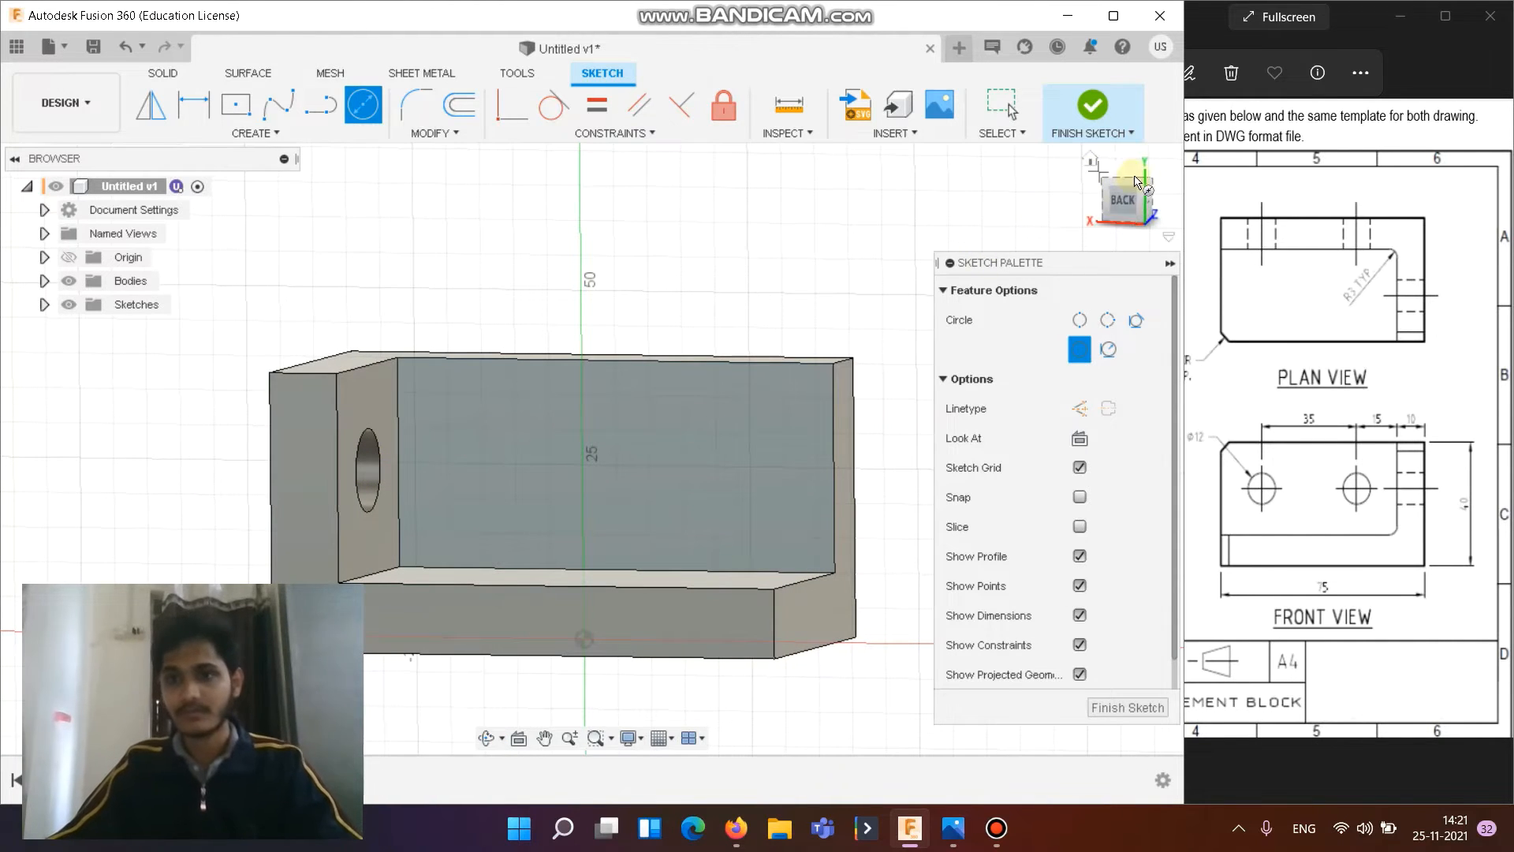
click(1119, 207)
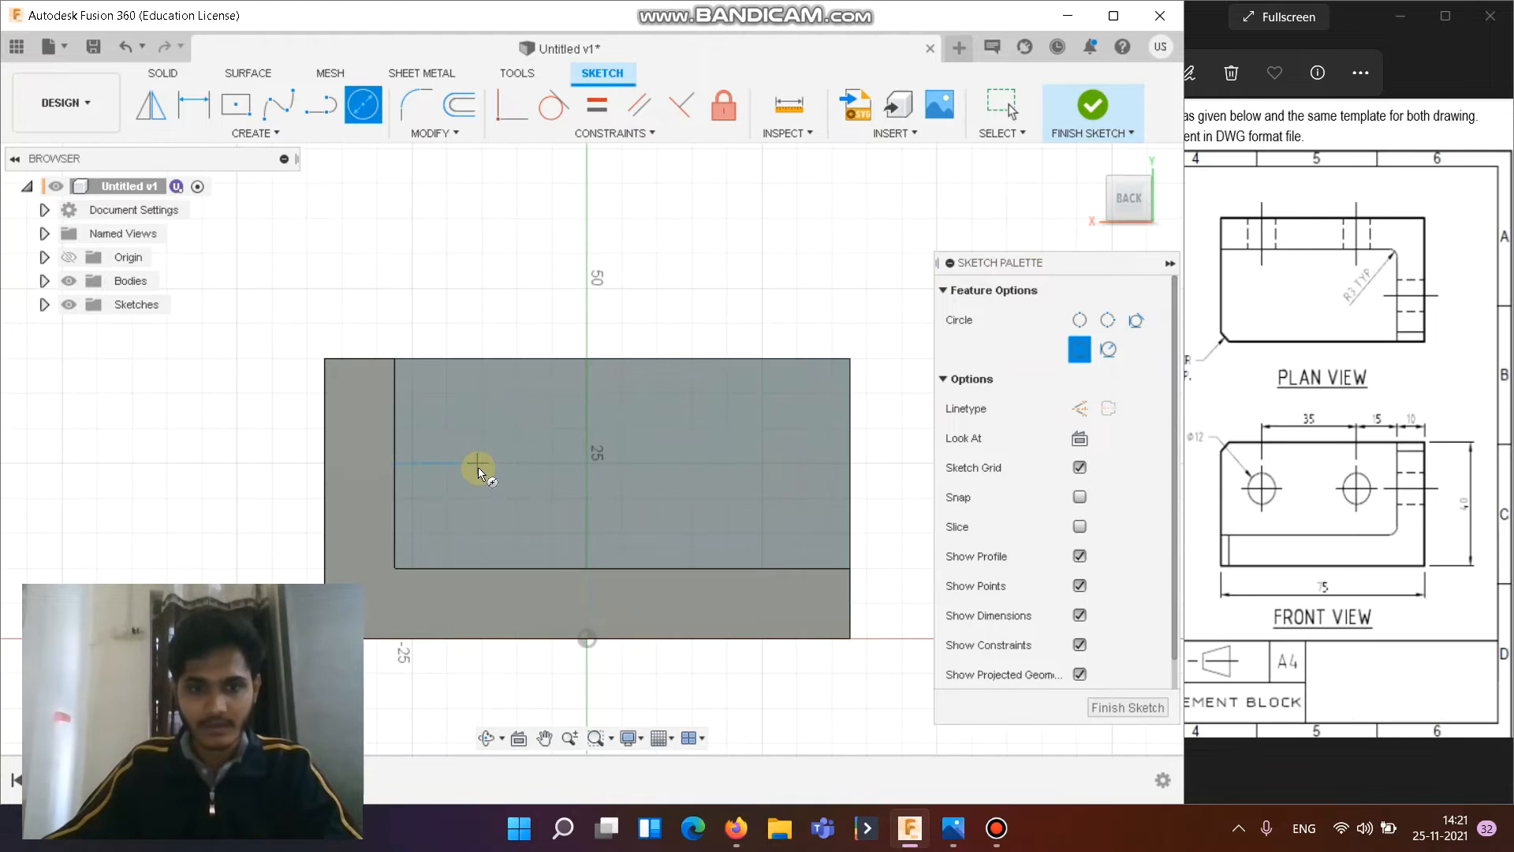
click(483, 476)
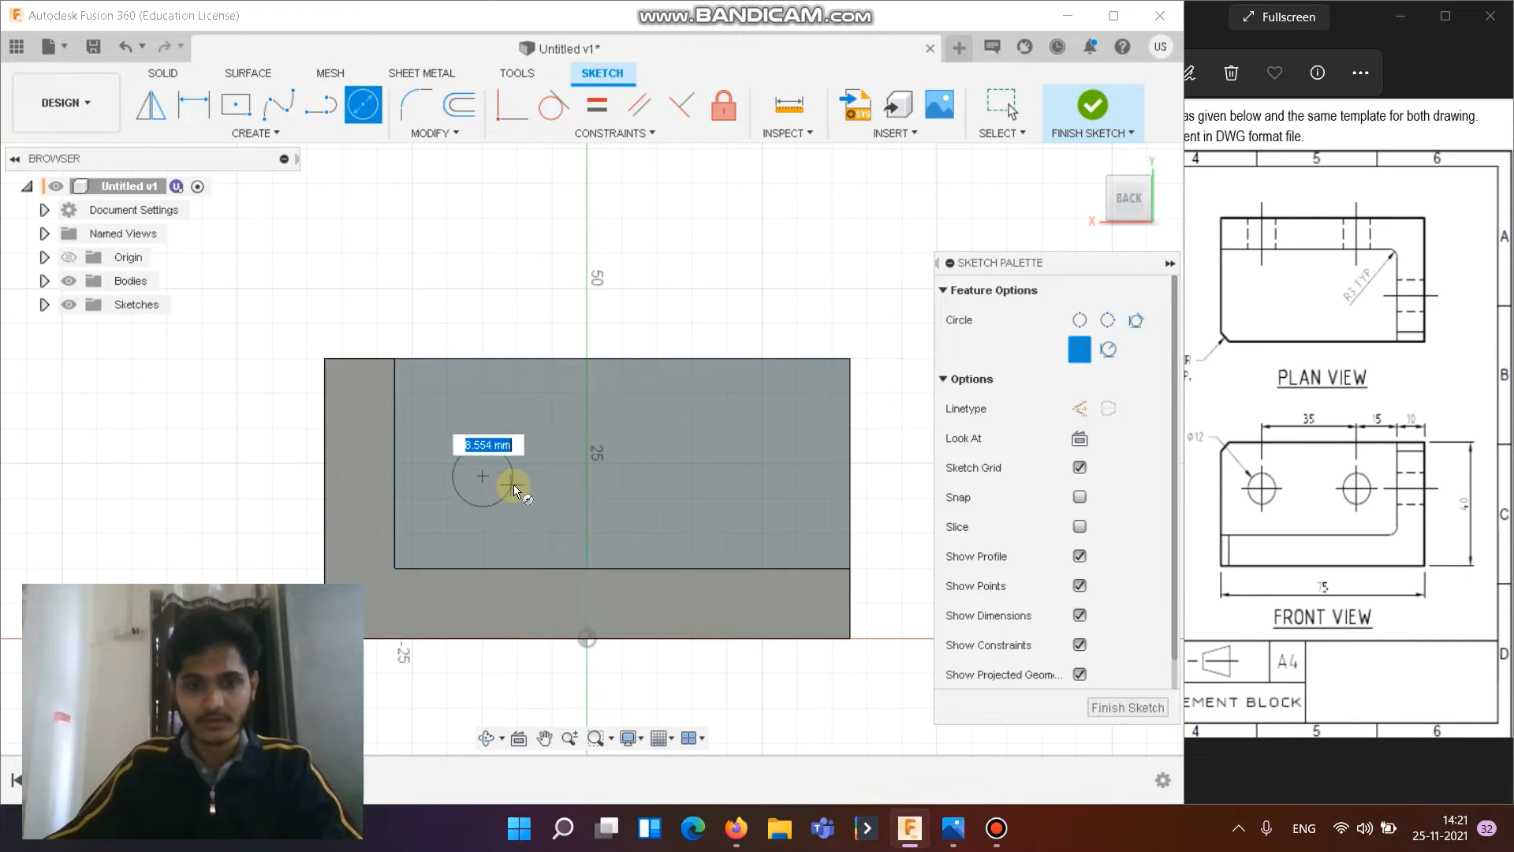
click(513, 479)
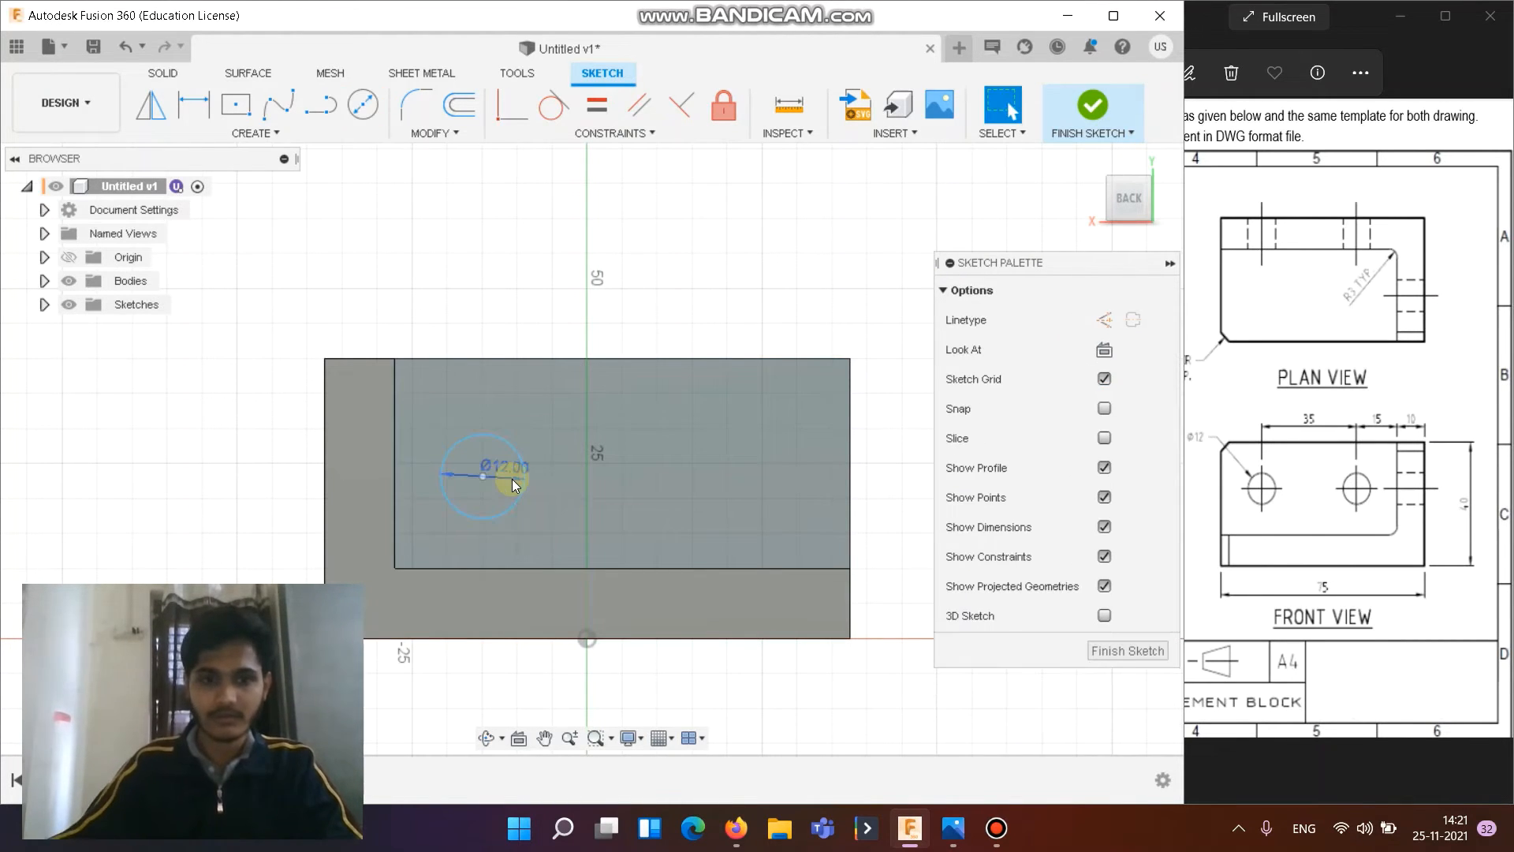
Step: Draw a second circle on the long wall's inner face, farther from the short wall, and dimension its diameter to 12 mm
click(361, 108)
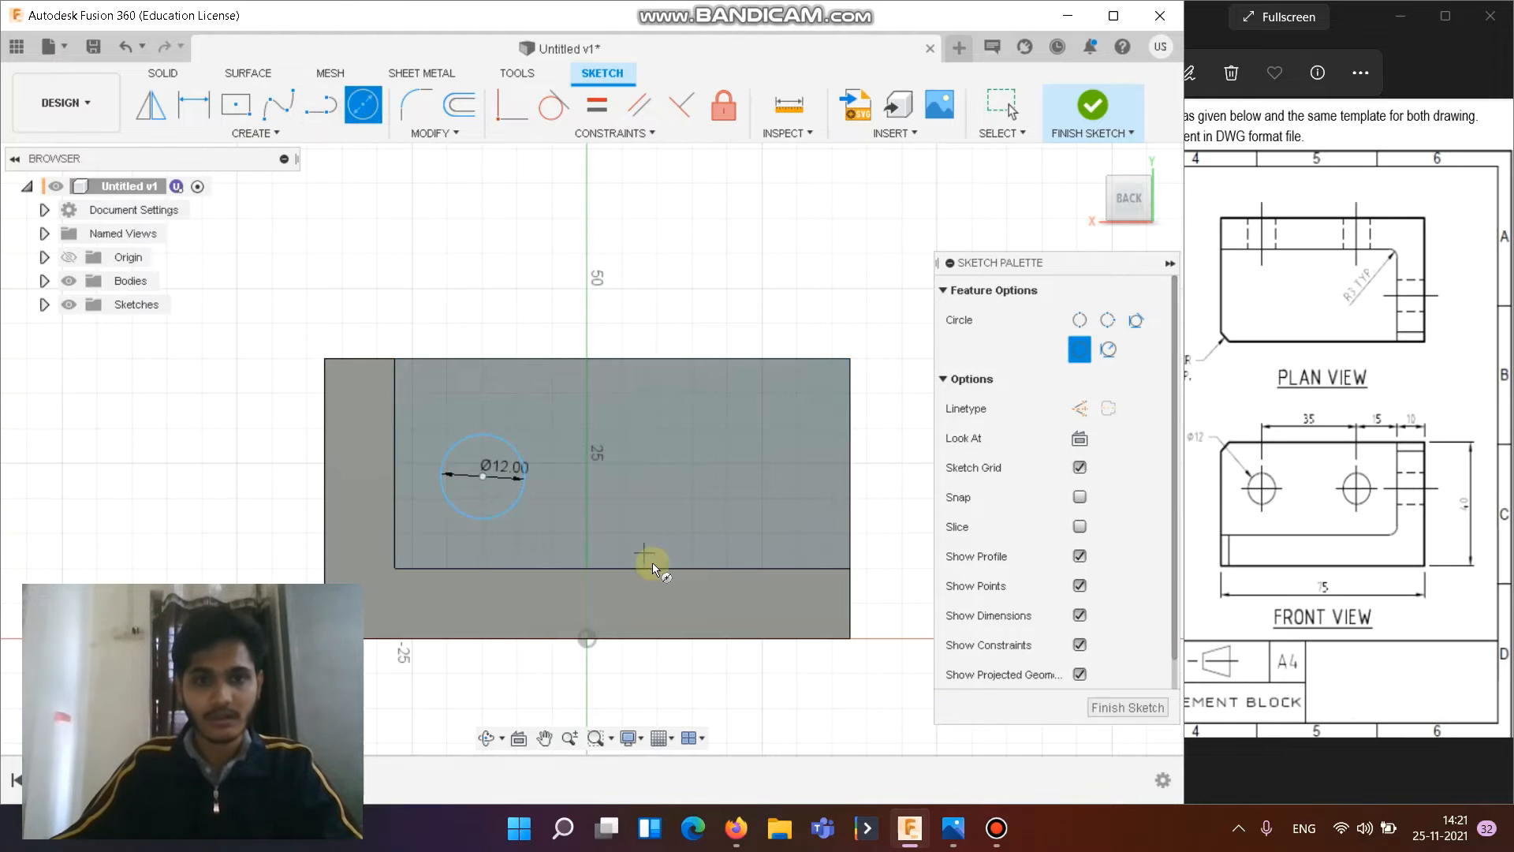
click(689, 474)
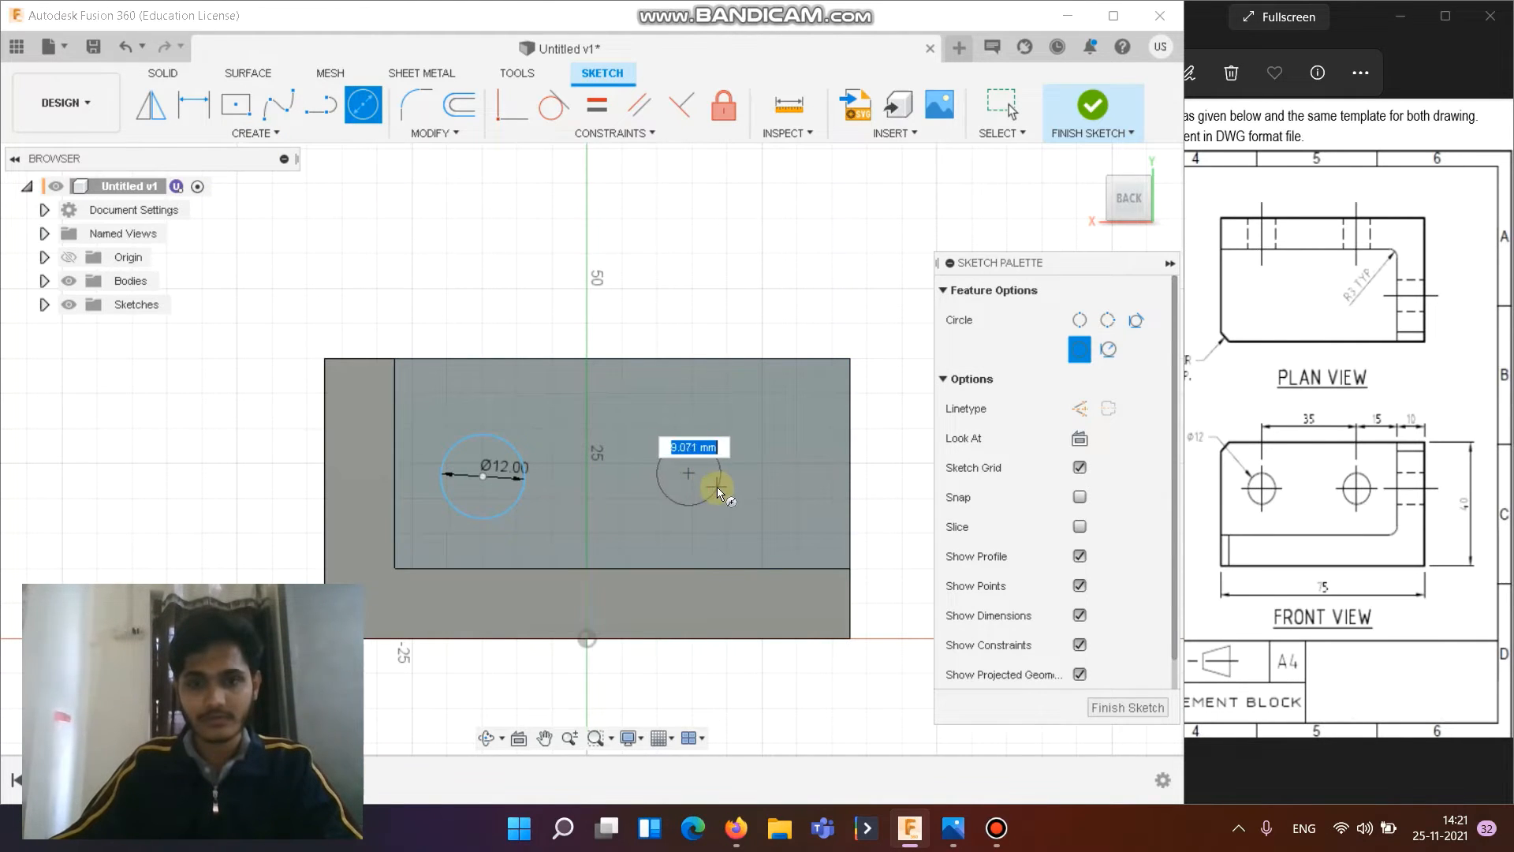
click(726, 497)
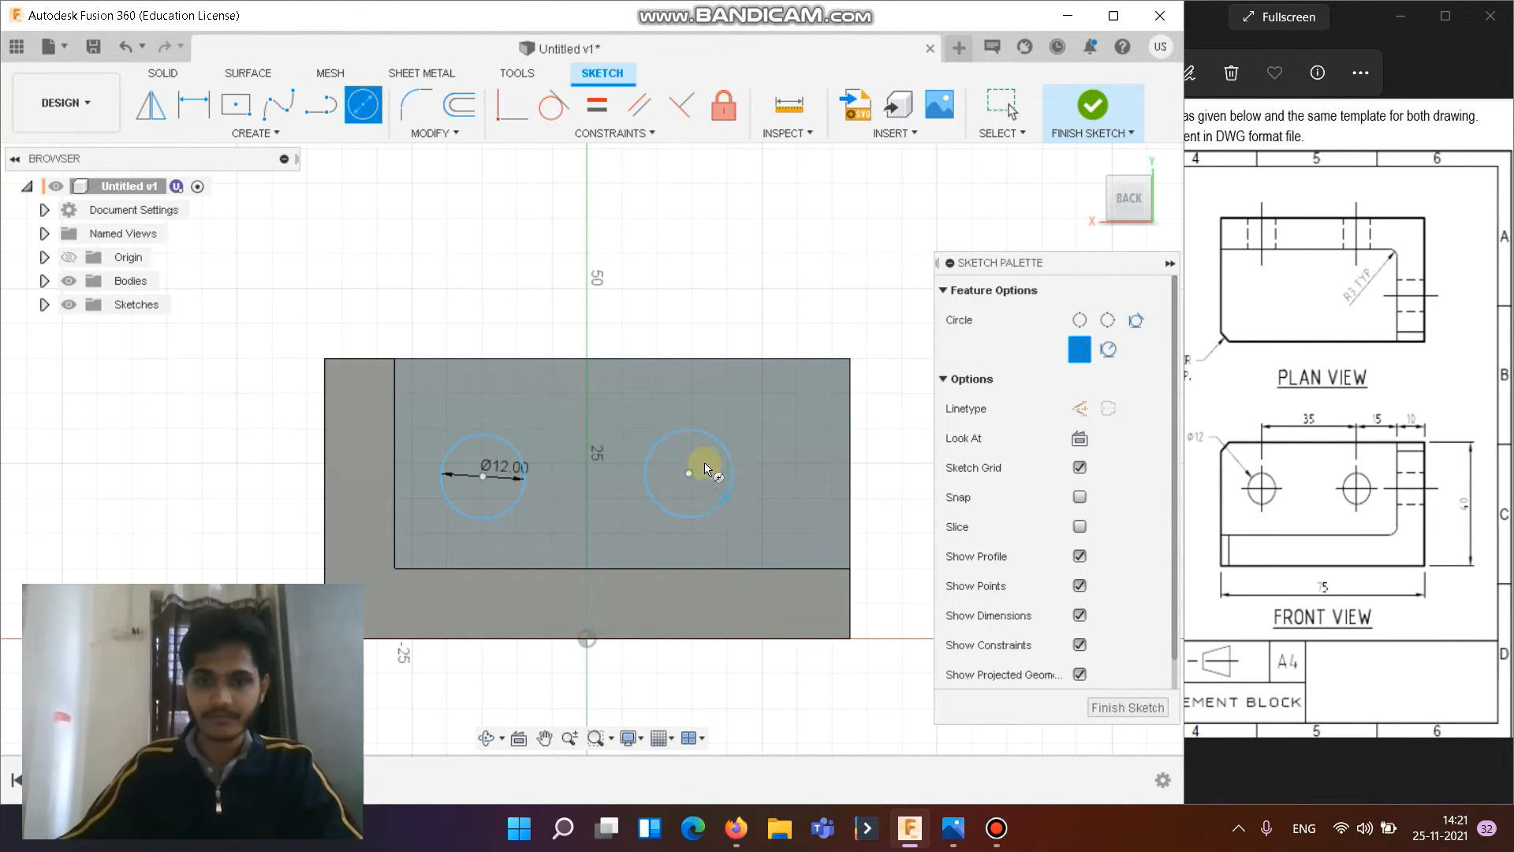
key(d)
click(726, 442)
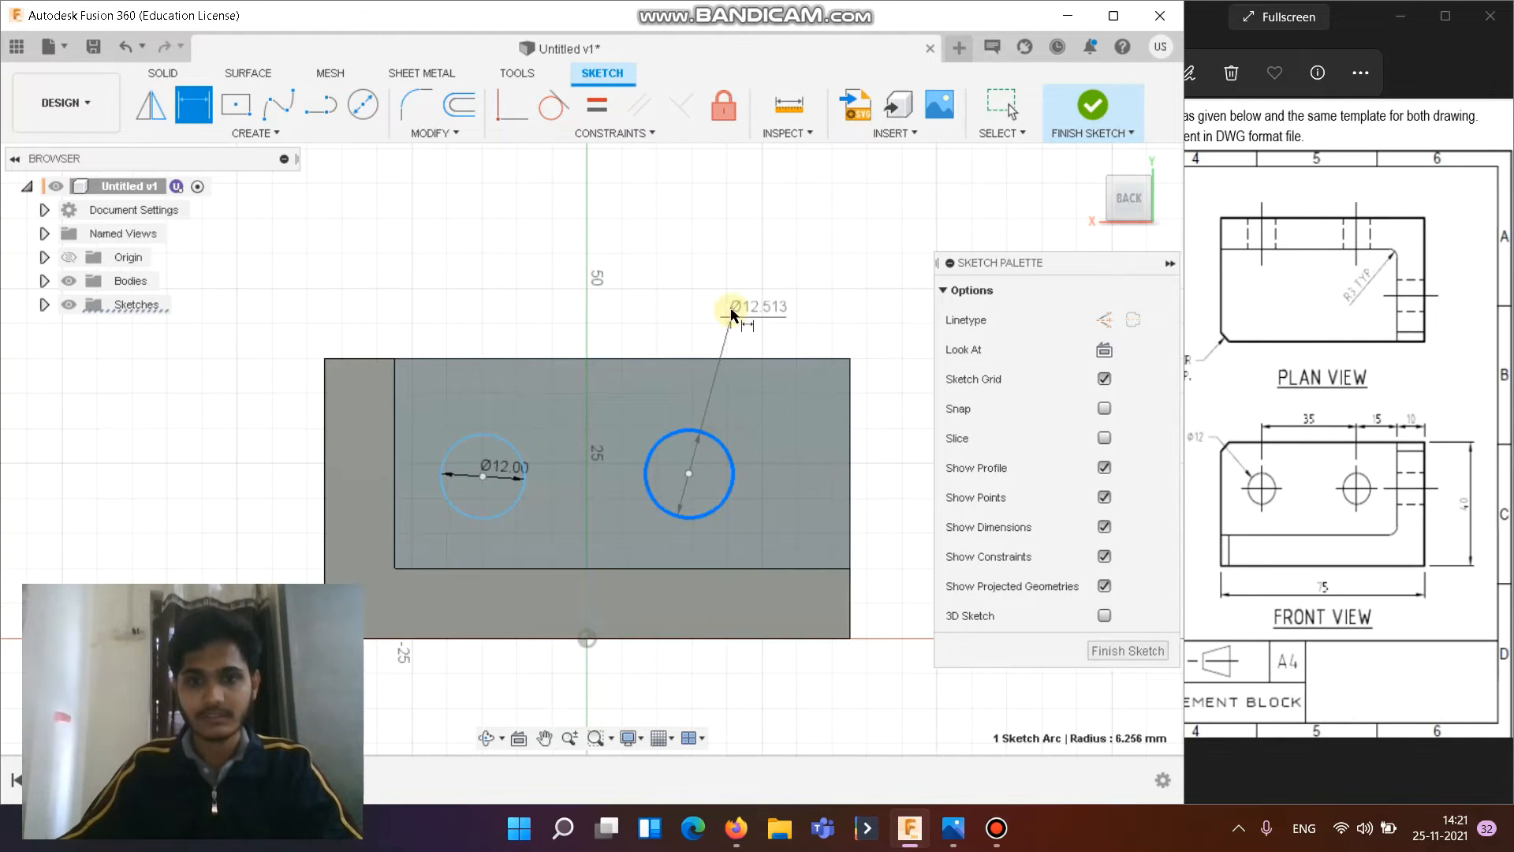
click(734, 304)
text(12)
key(Return)
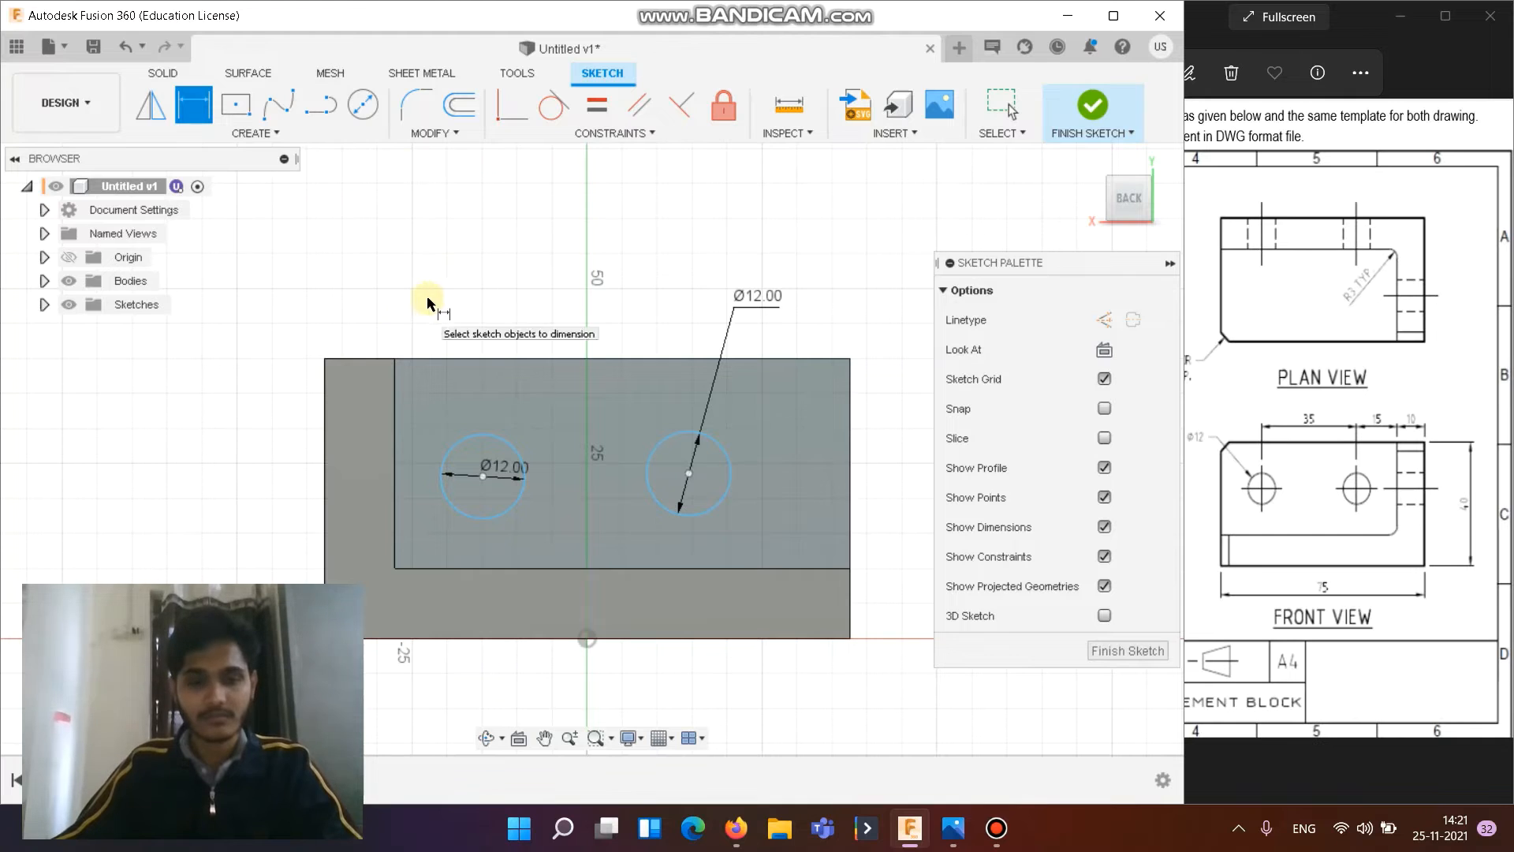
Step: Dimension both circles' centres 15 mm above the base plate's top edge
click(484, 477)
click(479, 569)
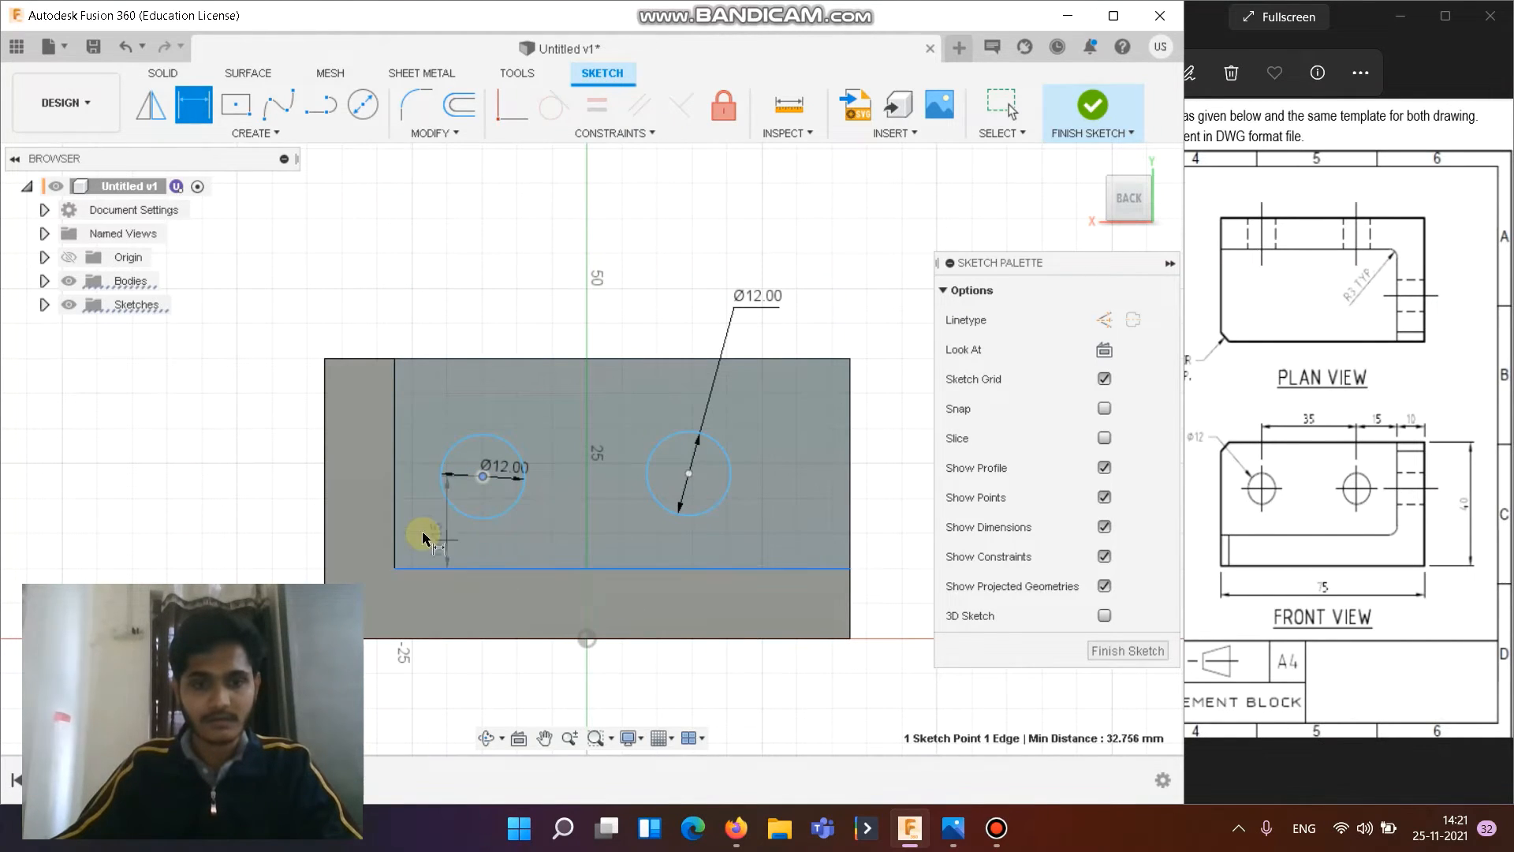
click(297, 517)
text(15)
key(Return)
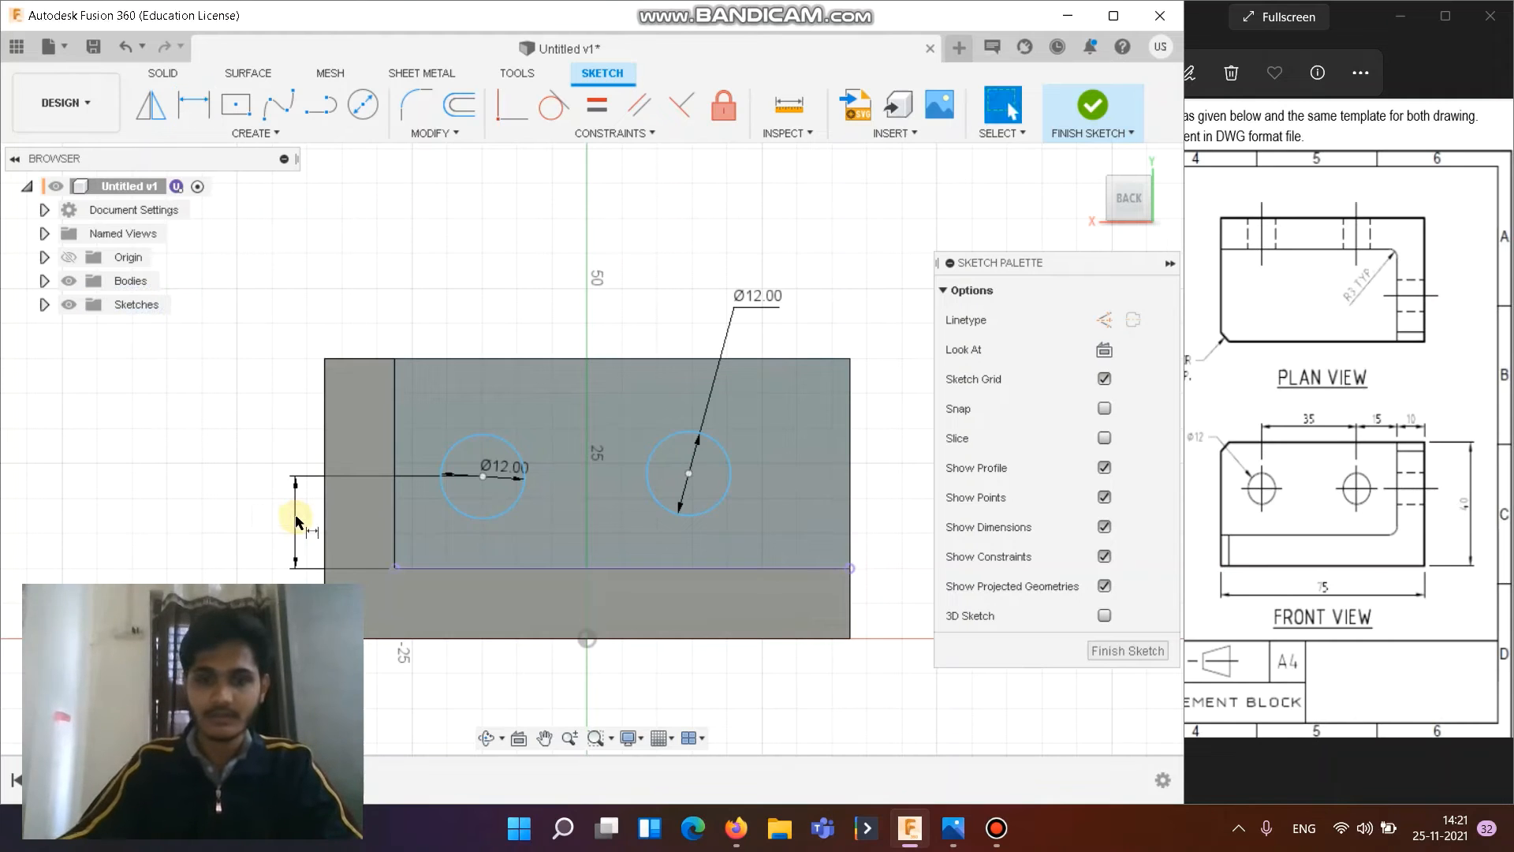
click(689, 474)
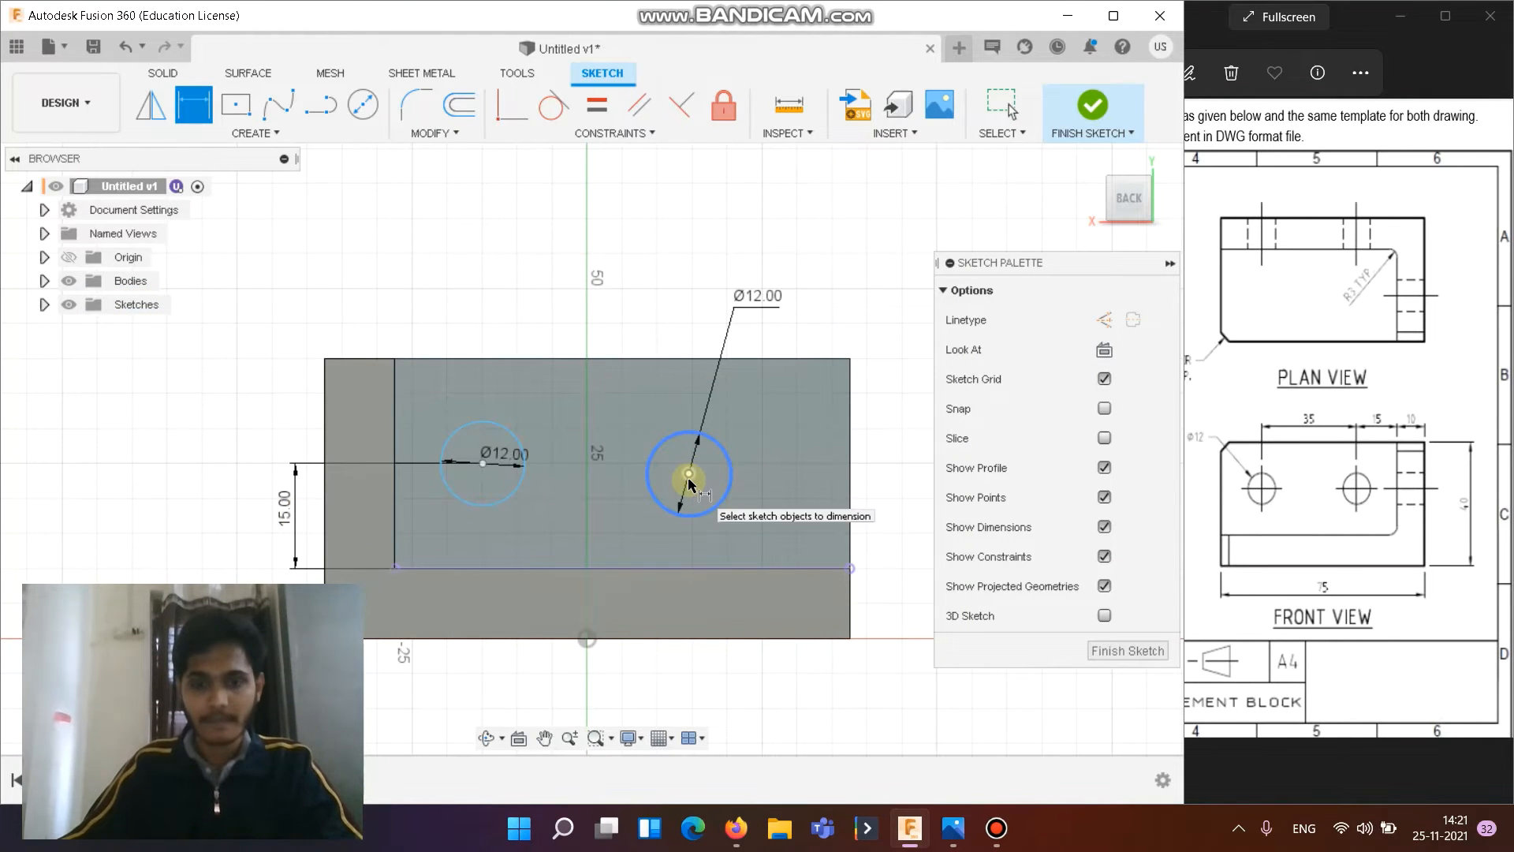
click(686, 568)
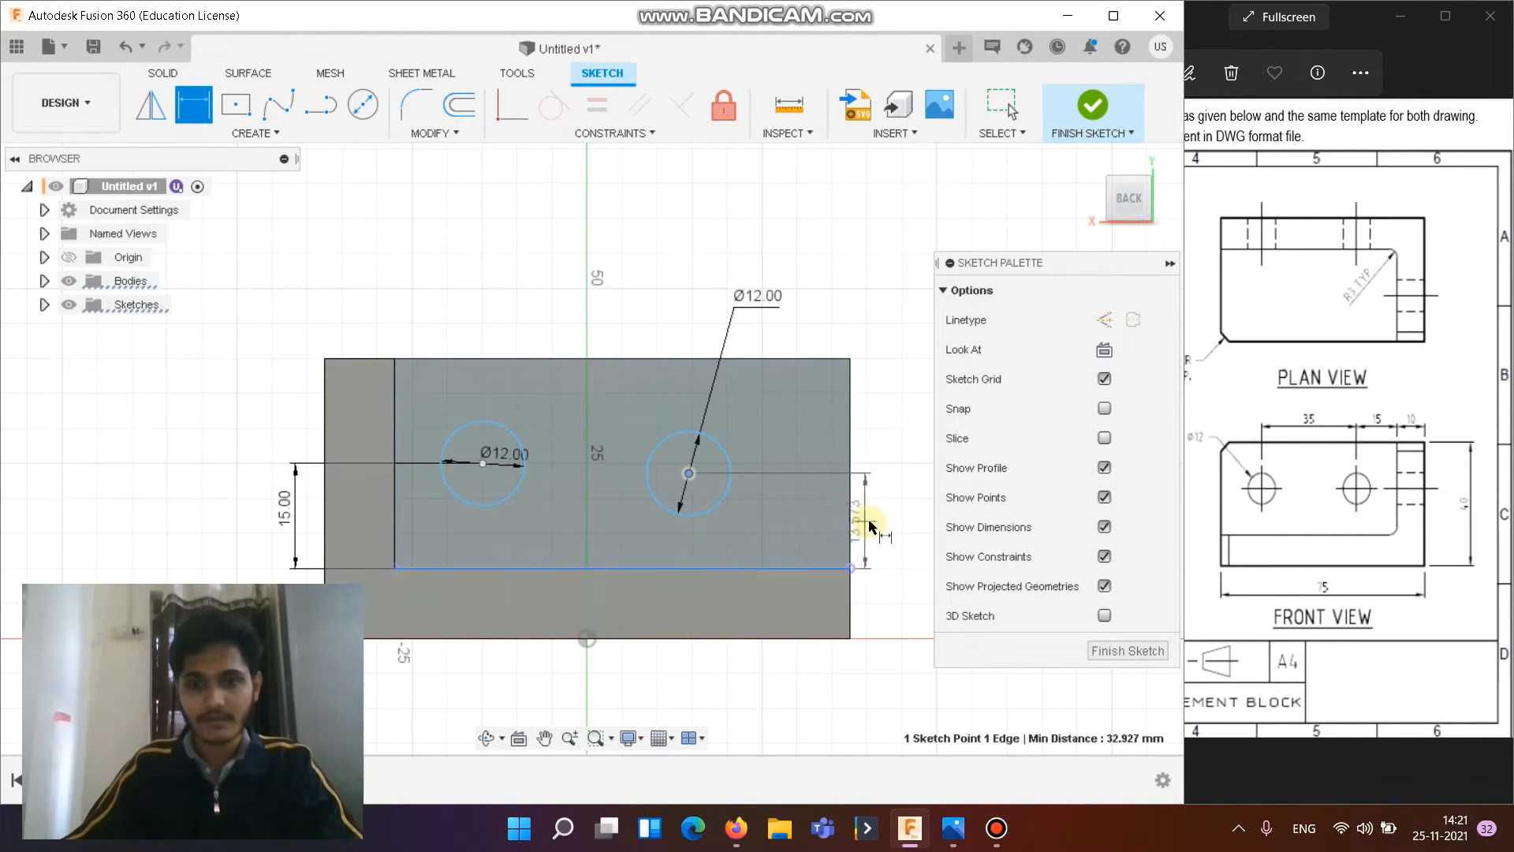
click(870, 521)
text(15)
key(Return)
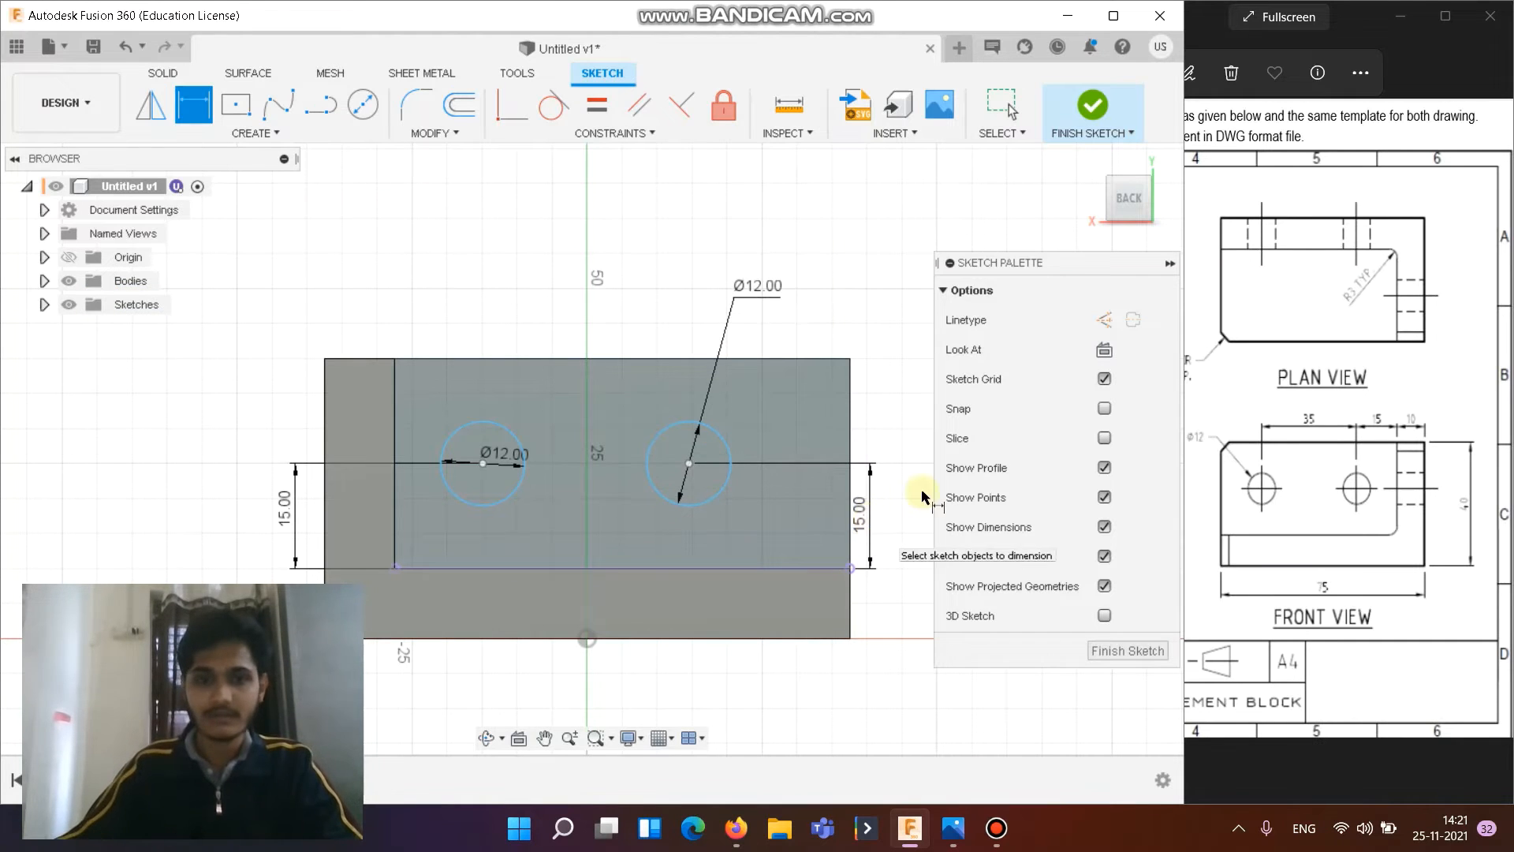
Step: Dimension the centre of the circle nearest the short wall 15 mm from that wall's inner face
click(394, 450)
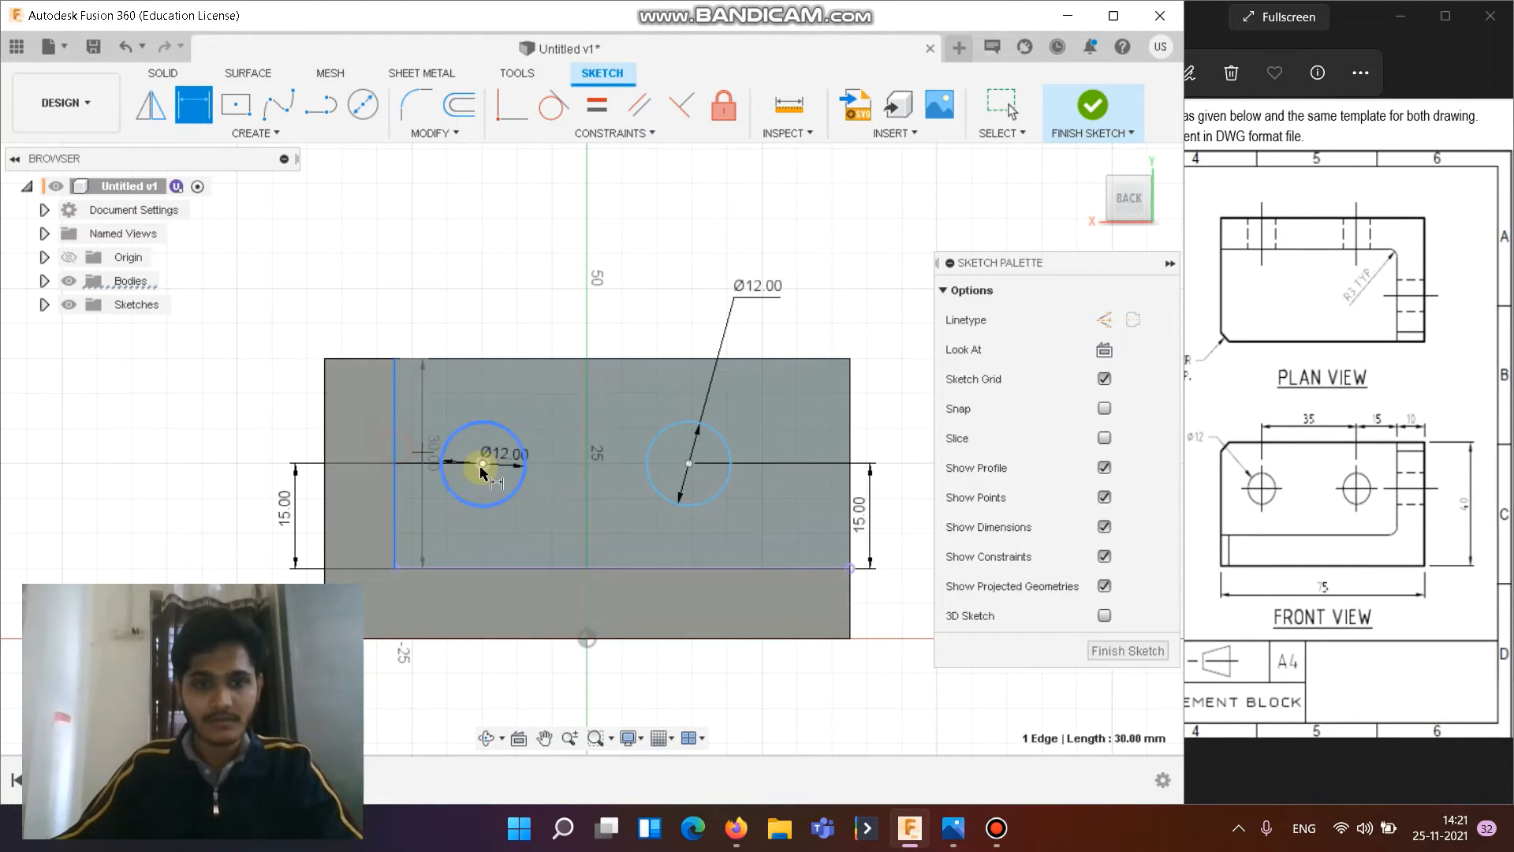
click(479, 463)
click(457, 308)
text(15)
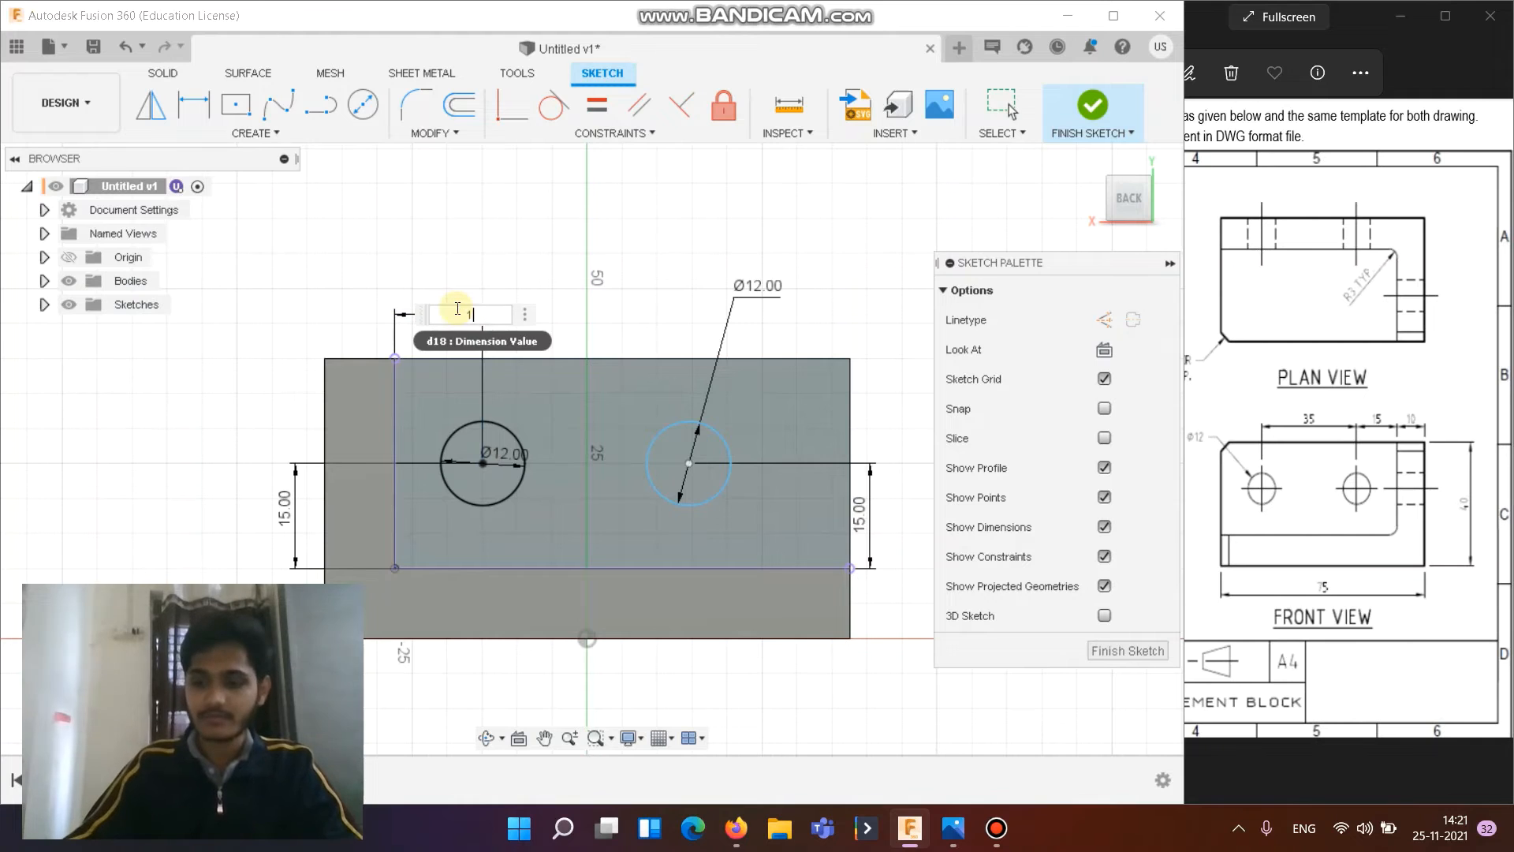
key(Return)
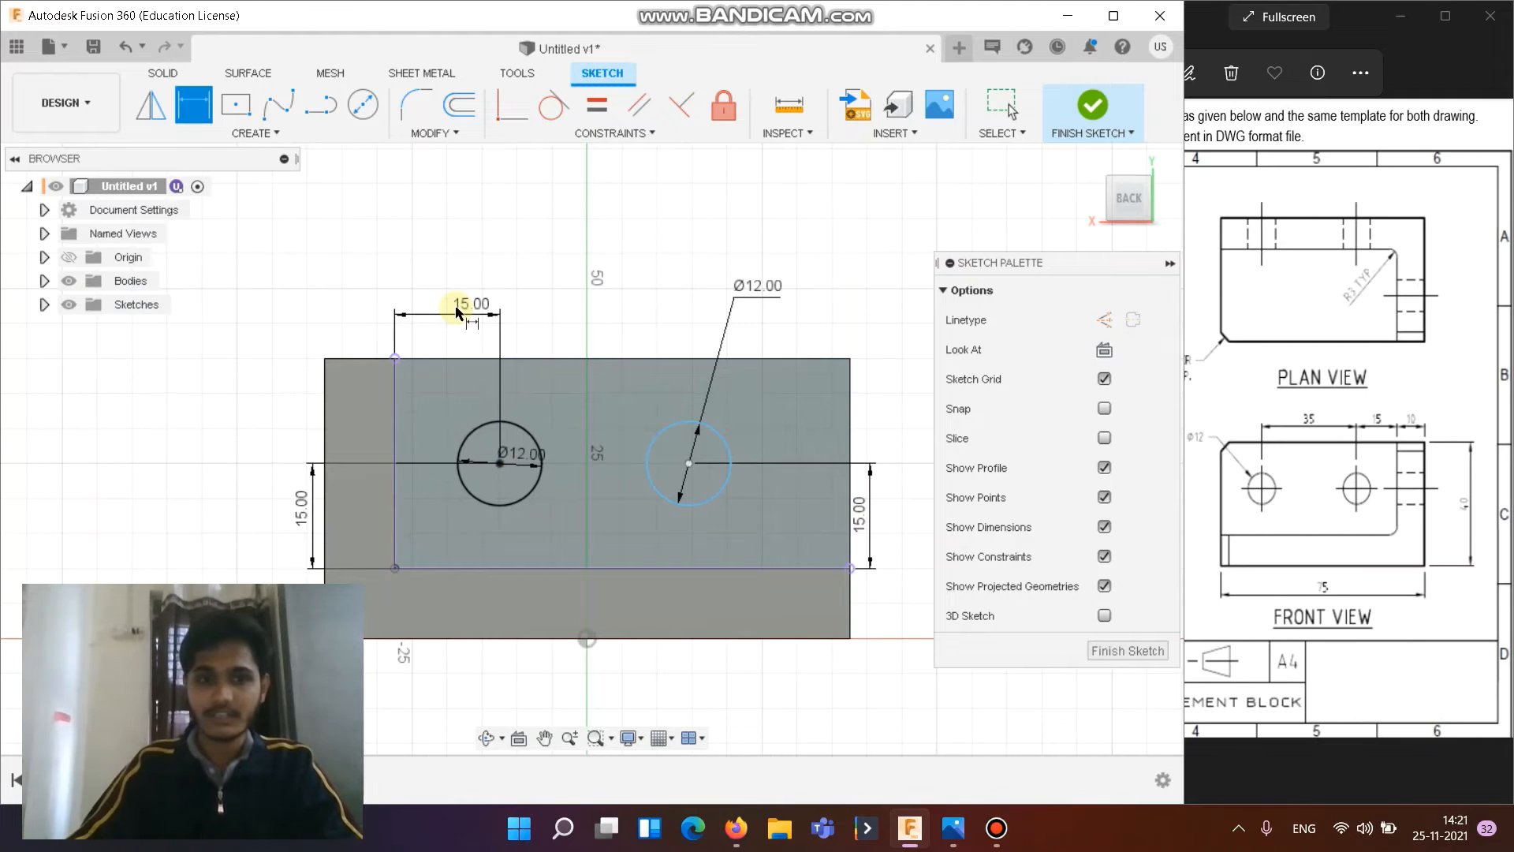
Step: Dimension the horizontal distance between the two circle centres to 35 mm and finish the sketch
click(500, 463)
click(688, 463)
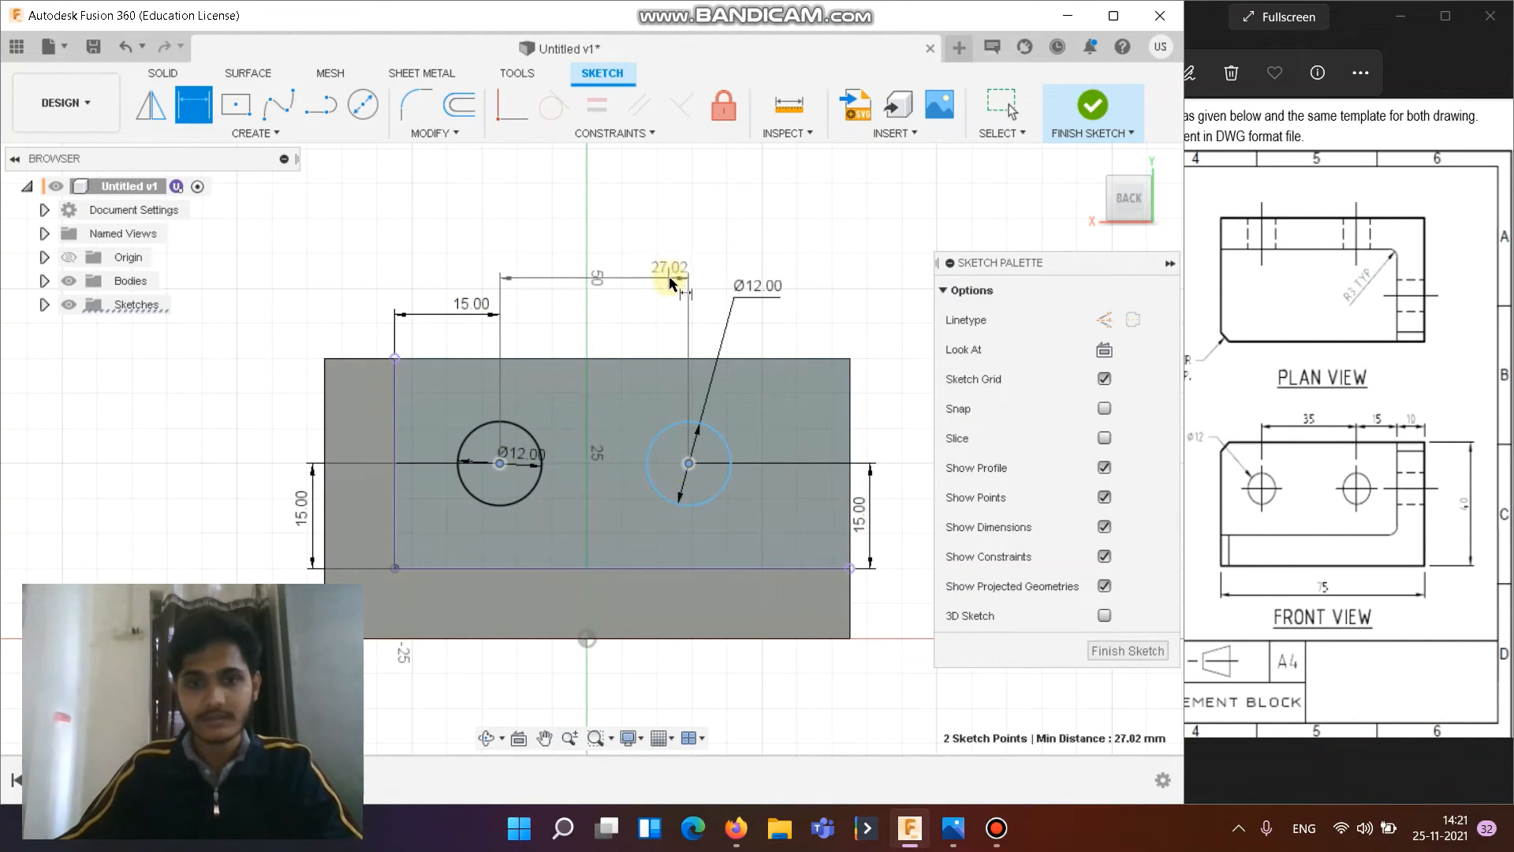
click(674, 318)
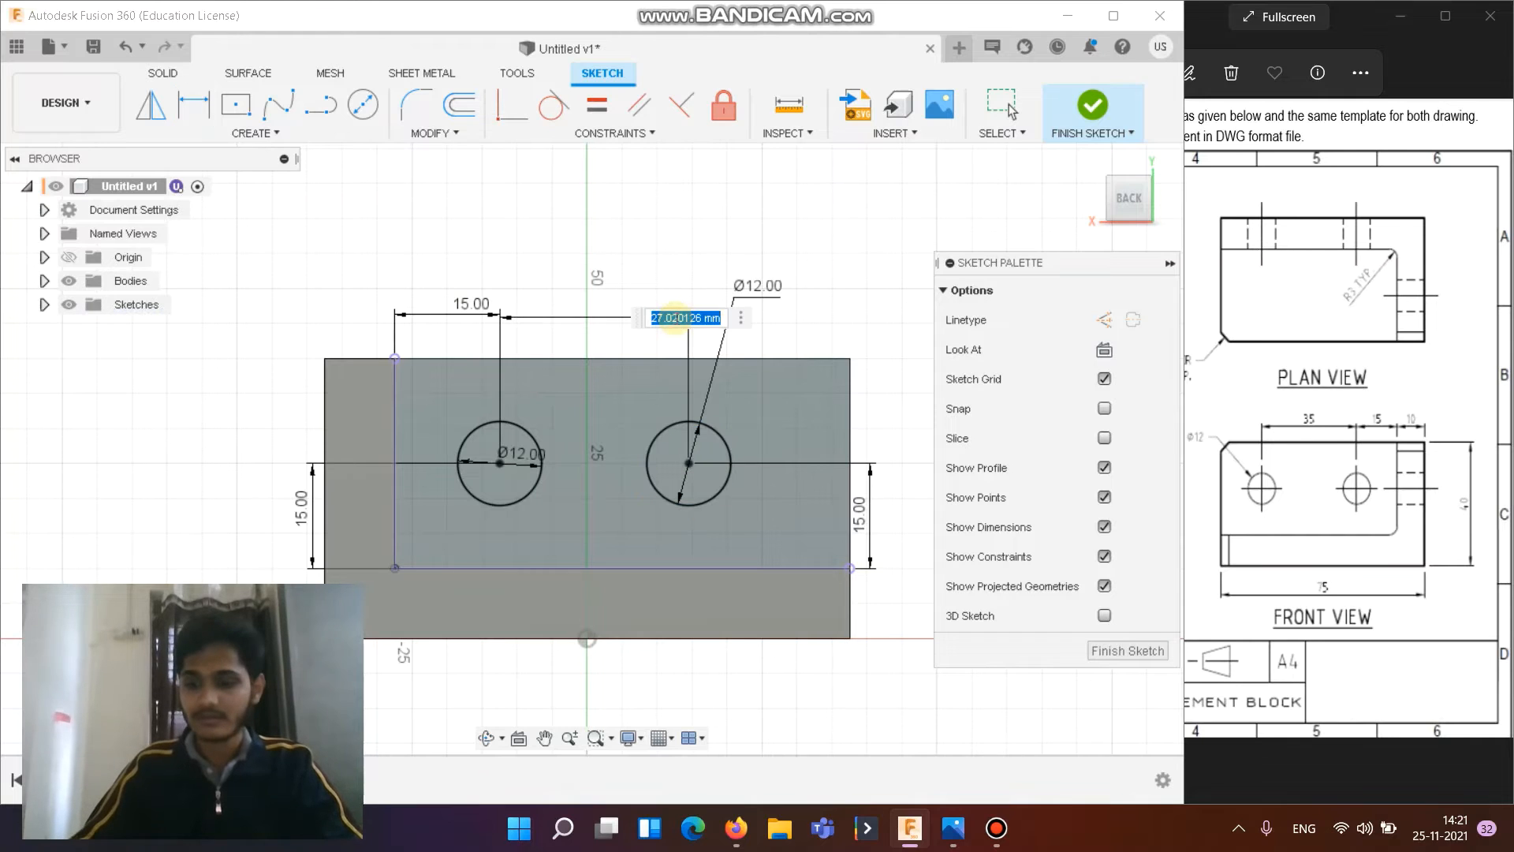
text(35)
key(Return)
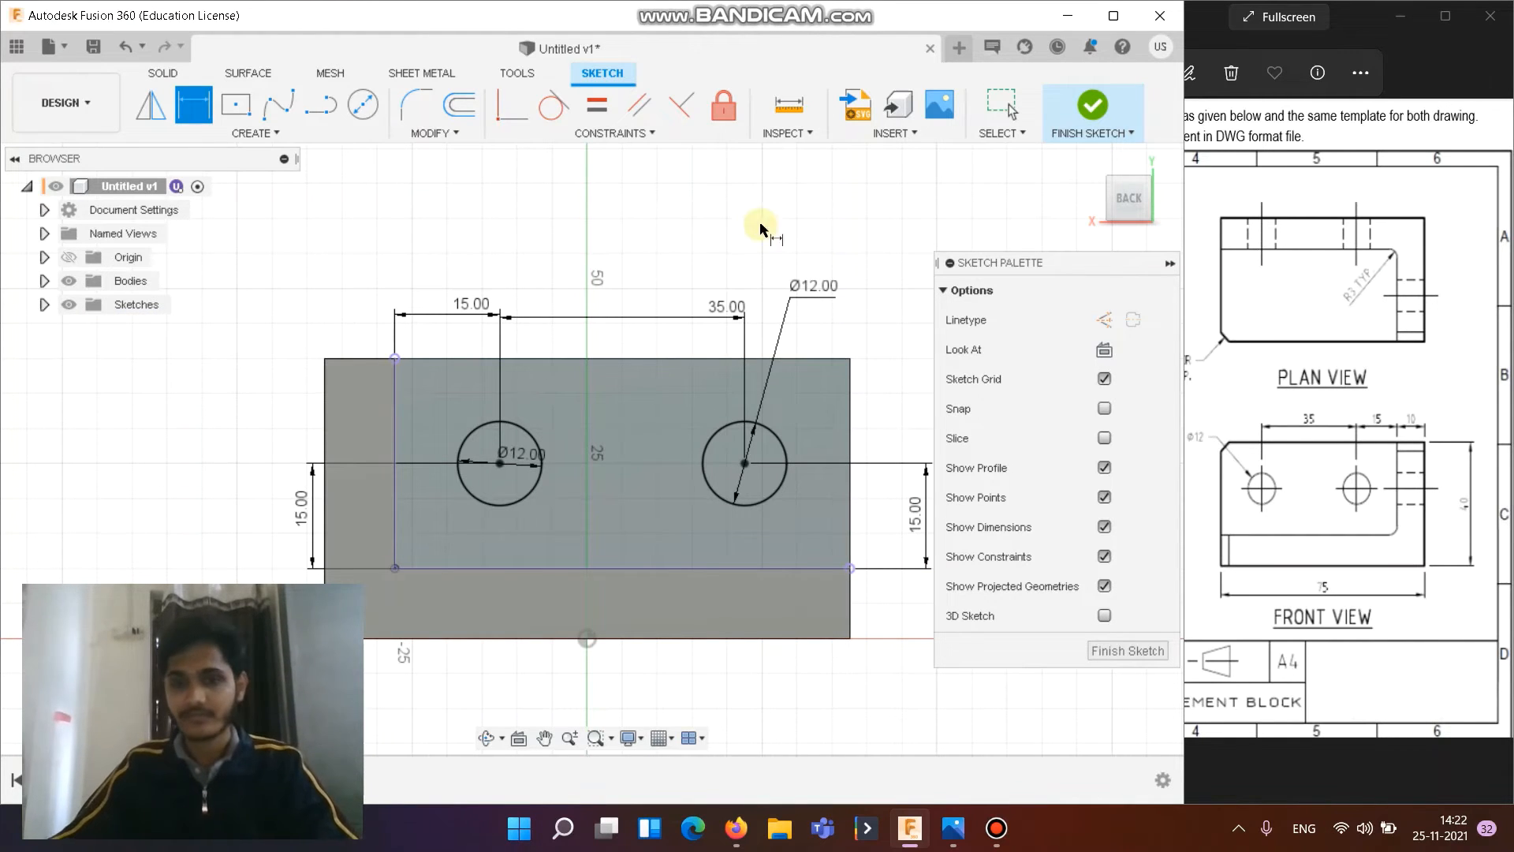
scroll(604, 395, up, 3)
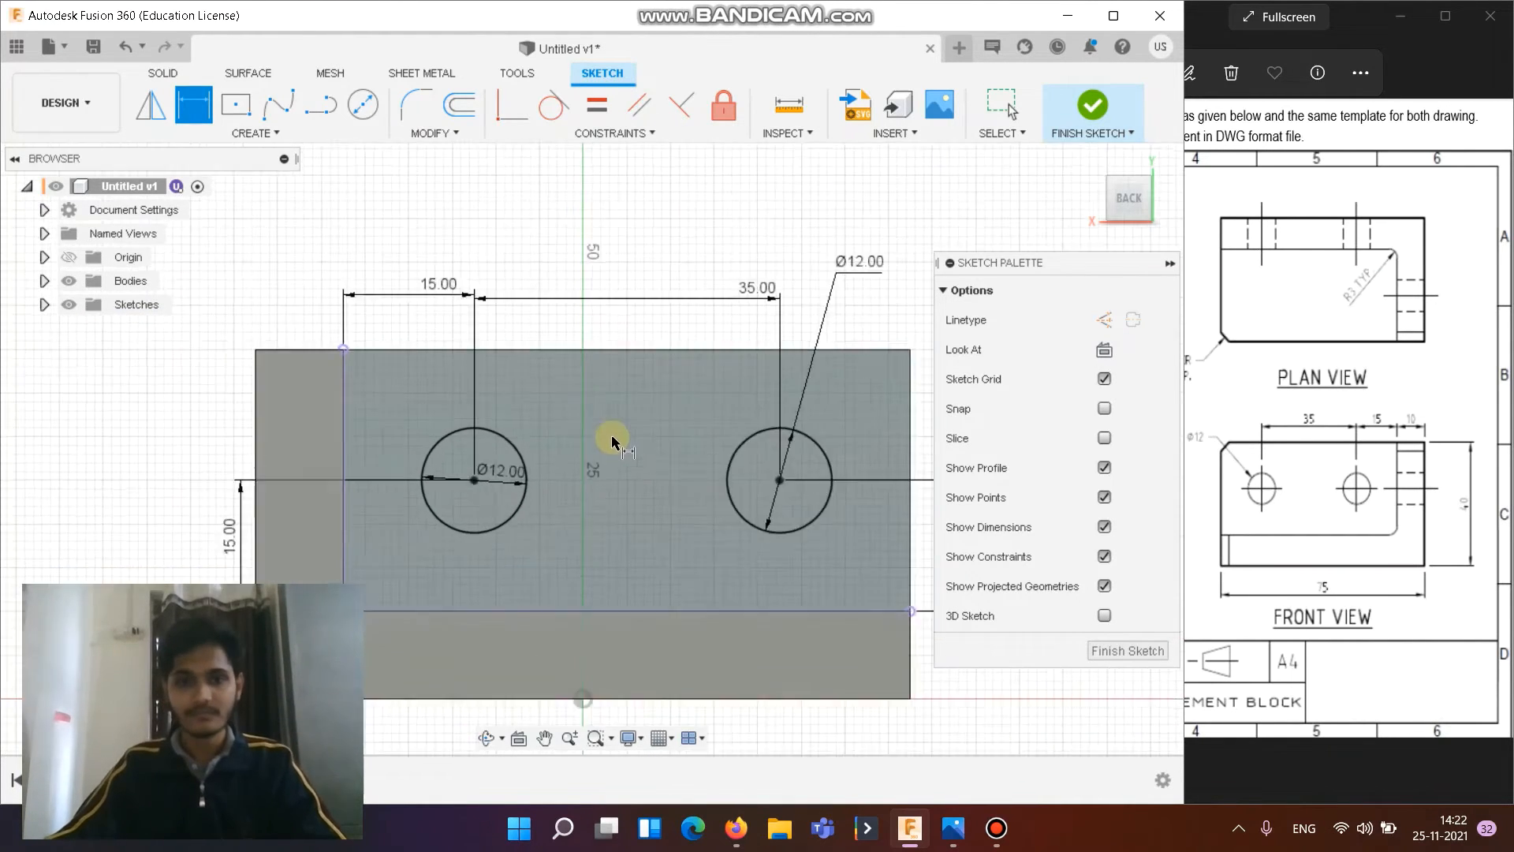
scroll(612, 440, down, 3)
click(1092, 105)
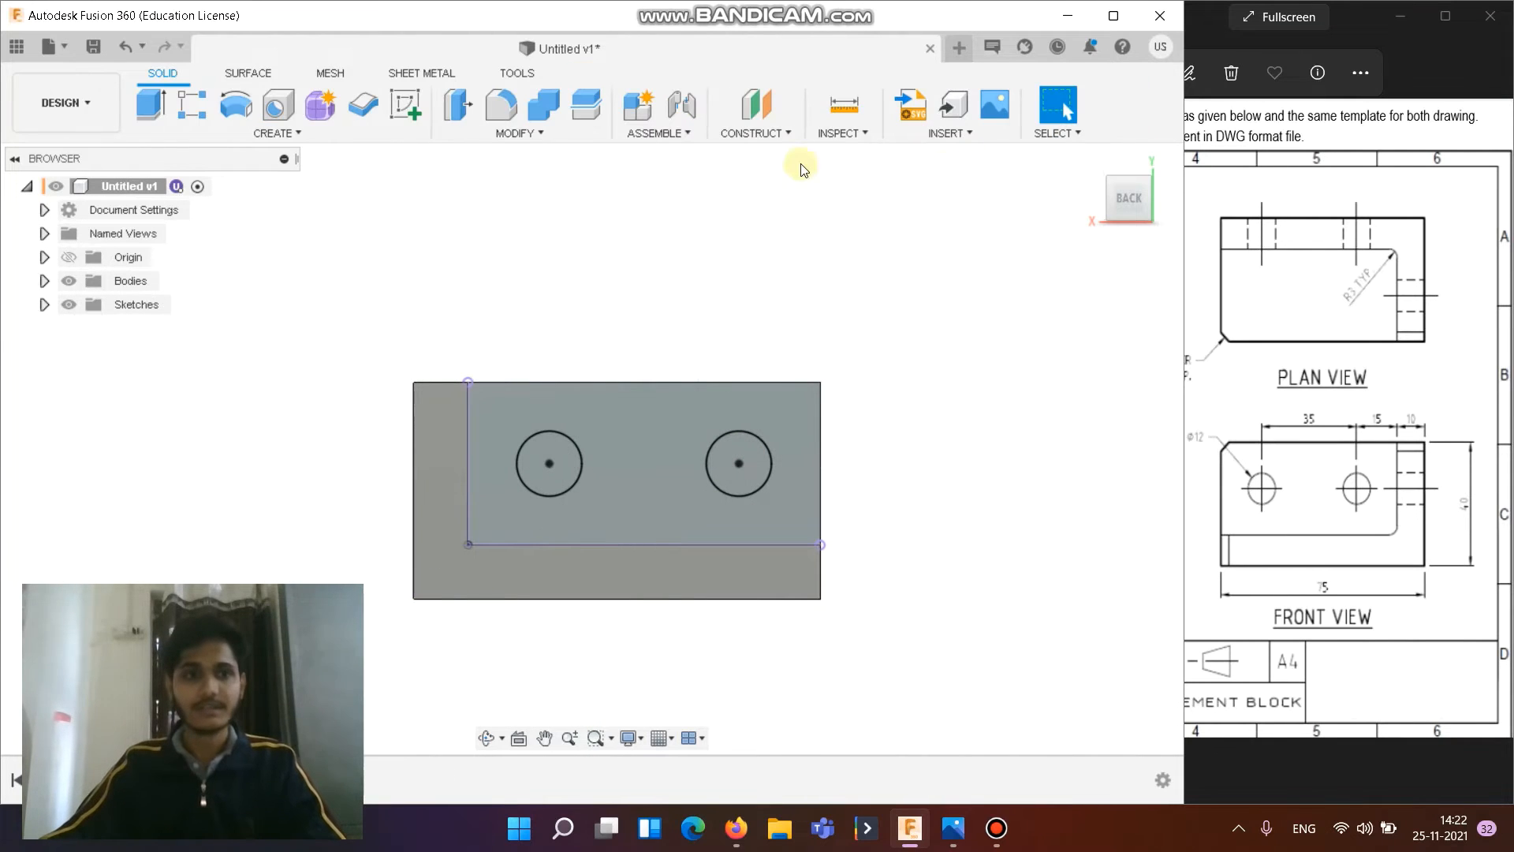
Step: Extrude both circles as a cut through the long wall to make its two holes
click(150, 107)
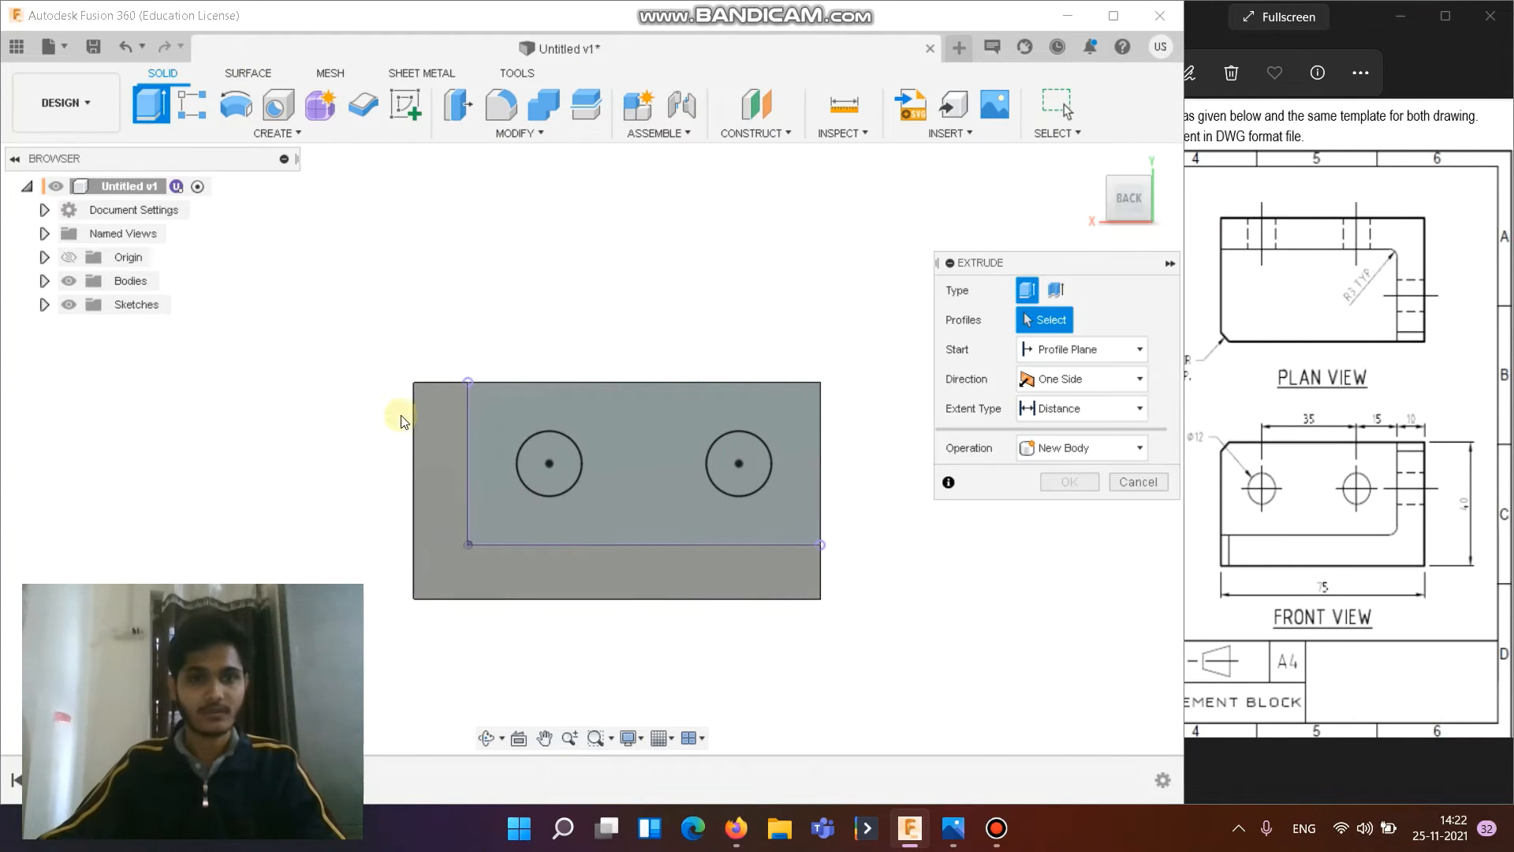
click(545, 445)
click(740, 466)
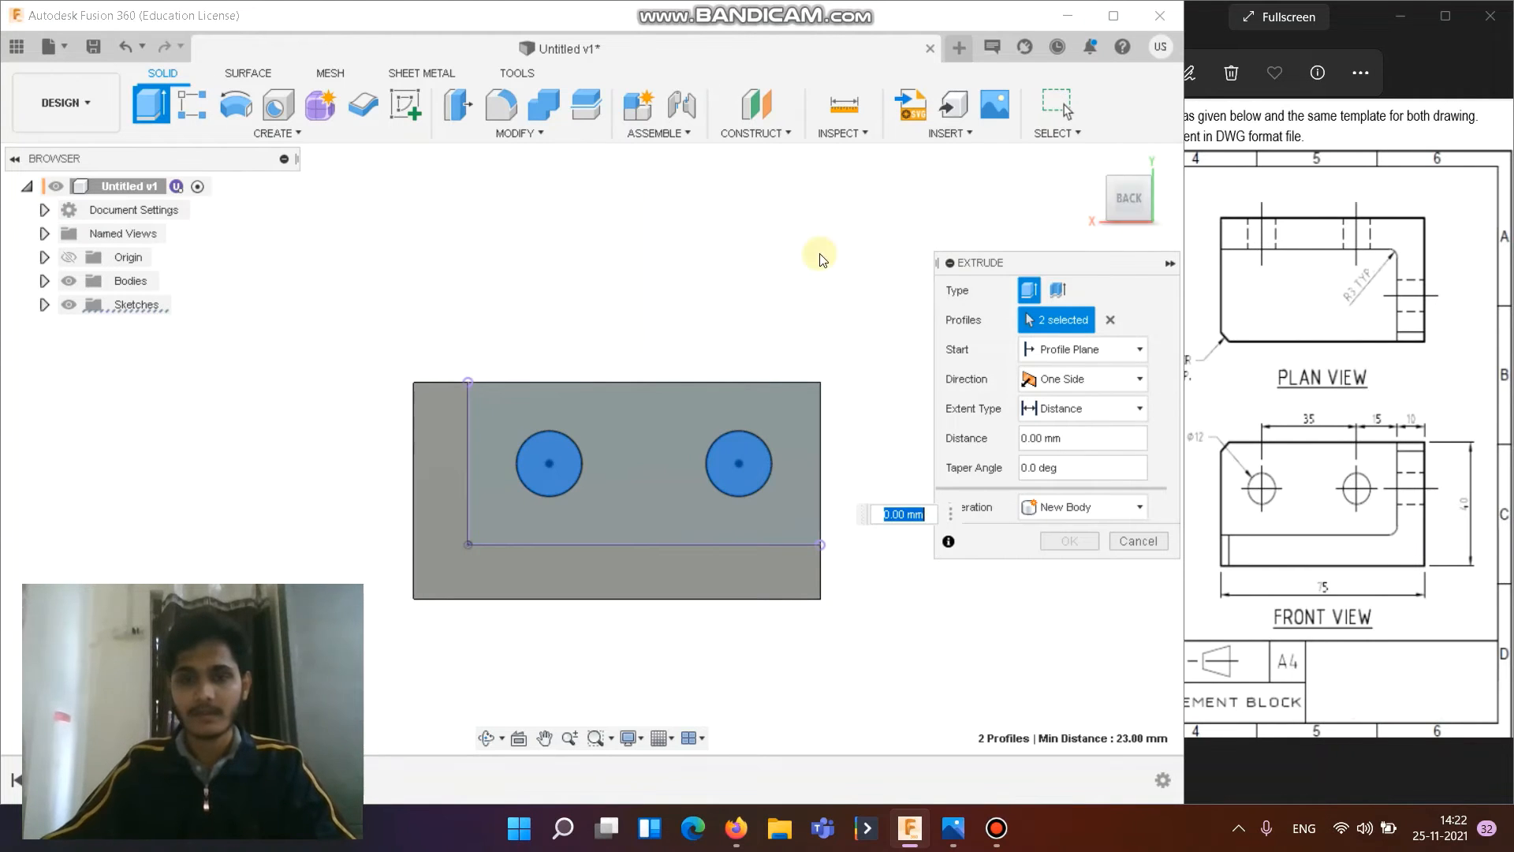
shift+middle_drag(835, 301, 769, 442)
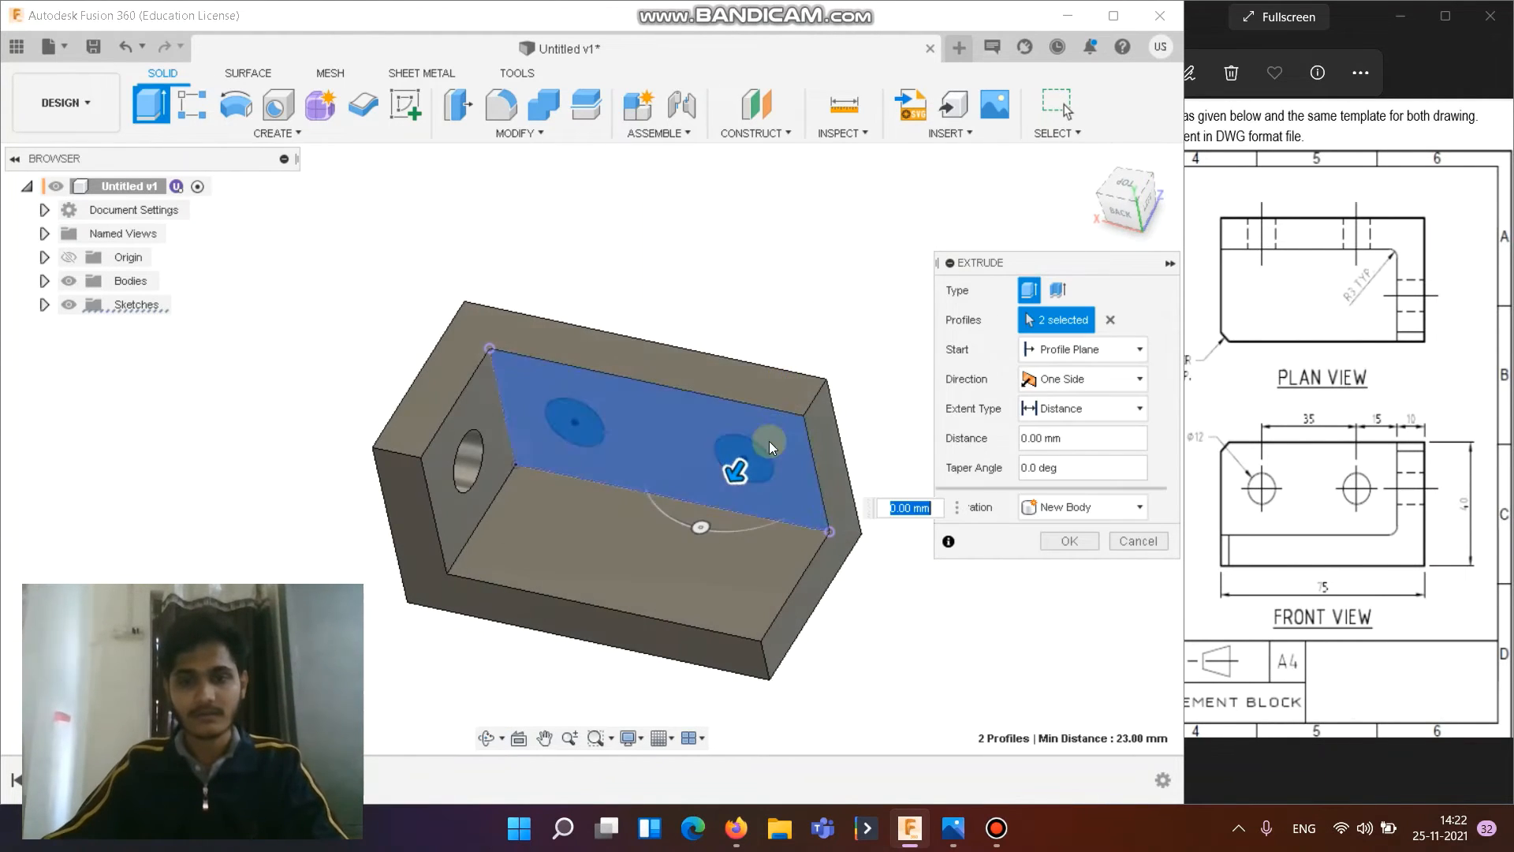
drag(733, 474, 803, 363)
click(1065, 569)
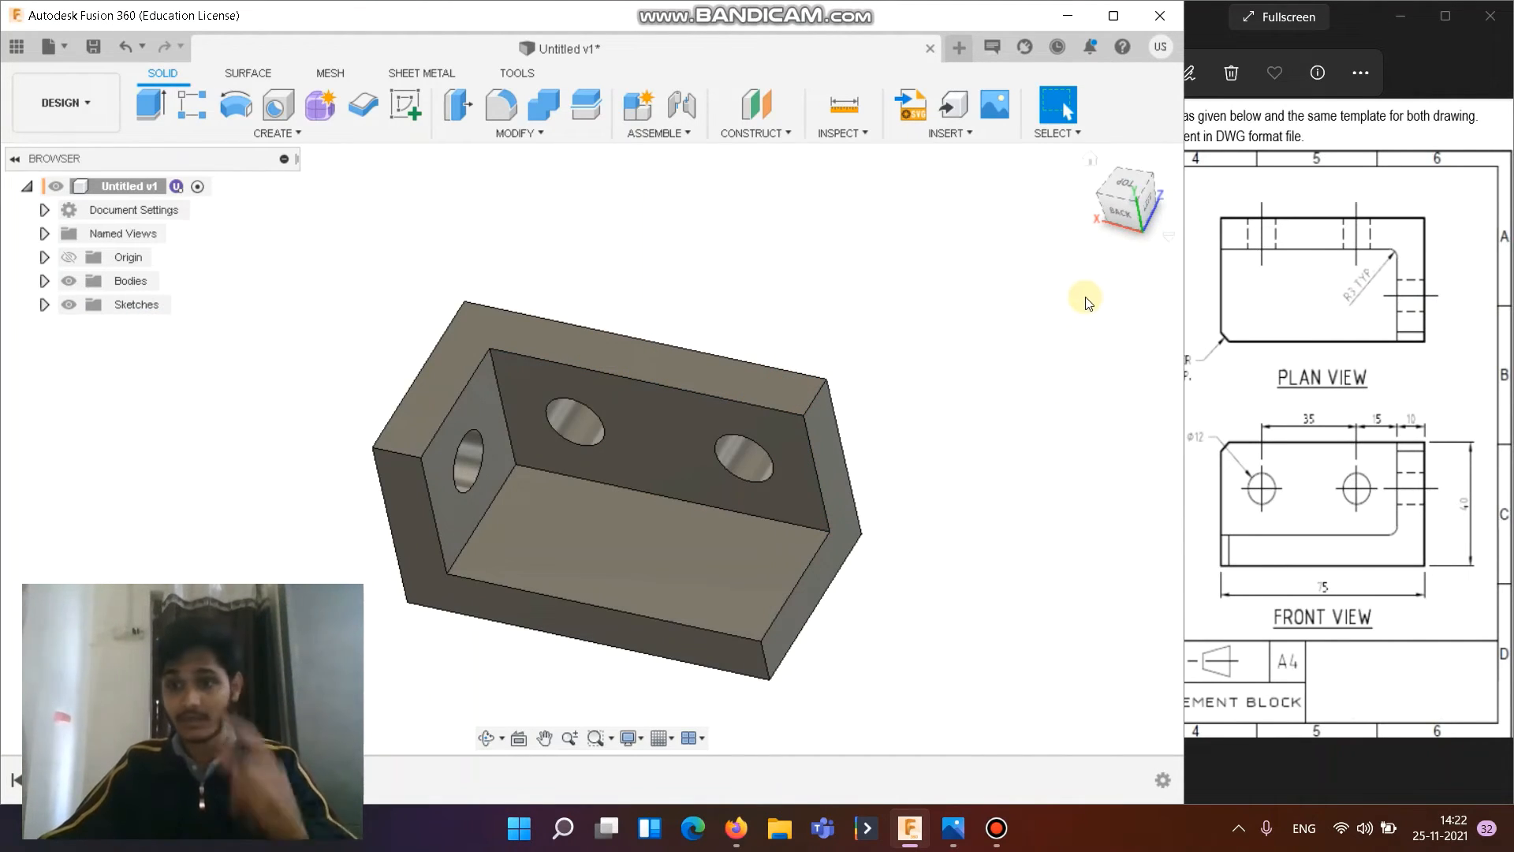
Step: Fillet the three inner edges where the two walls and the base plate meet with a 3 mm radius
click(1286, 402)
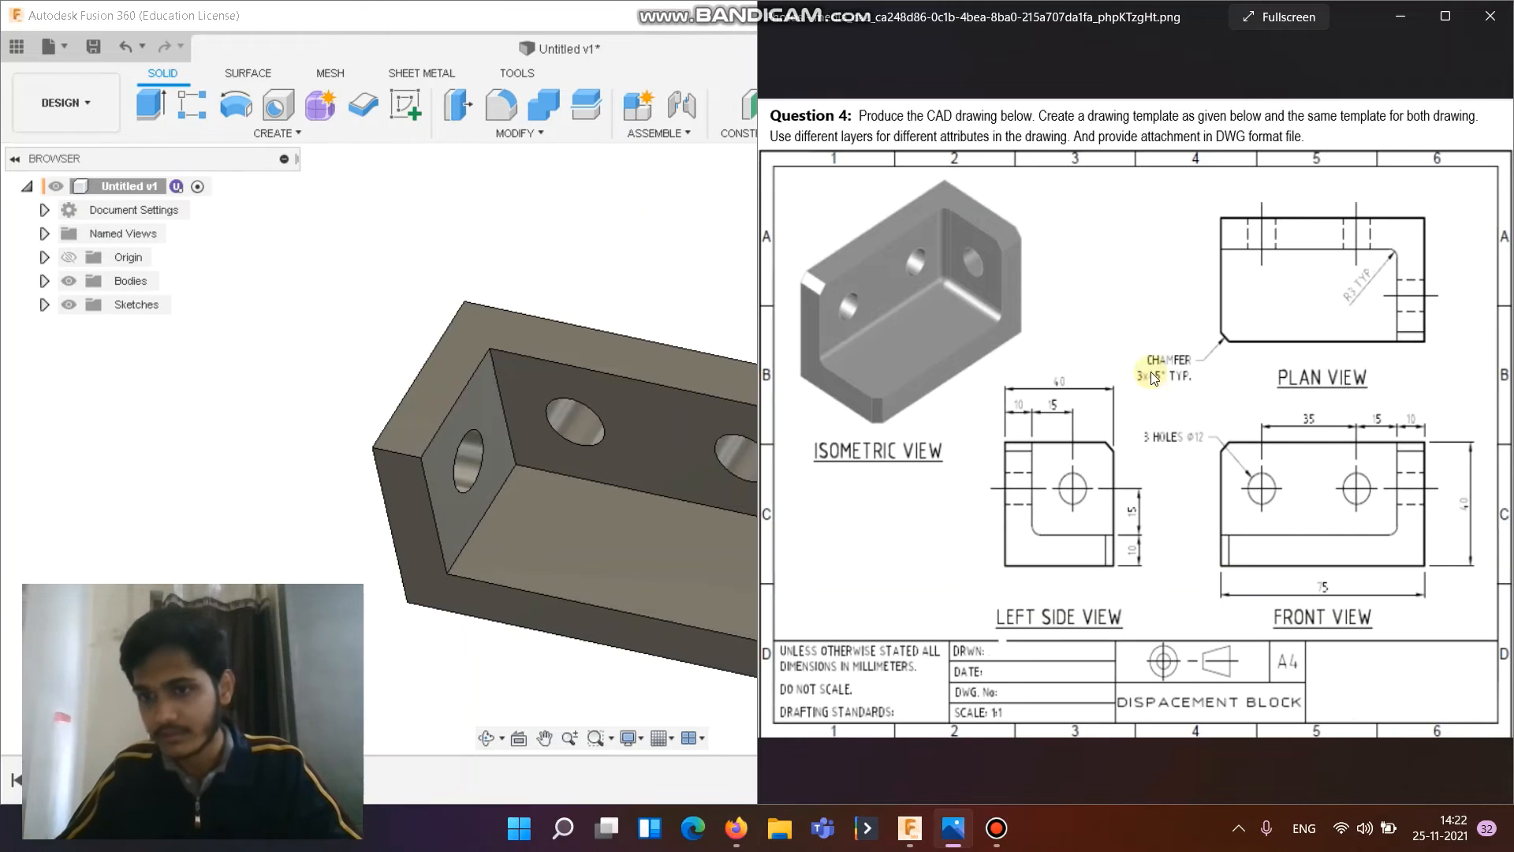
click(619, 245)
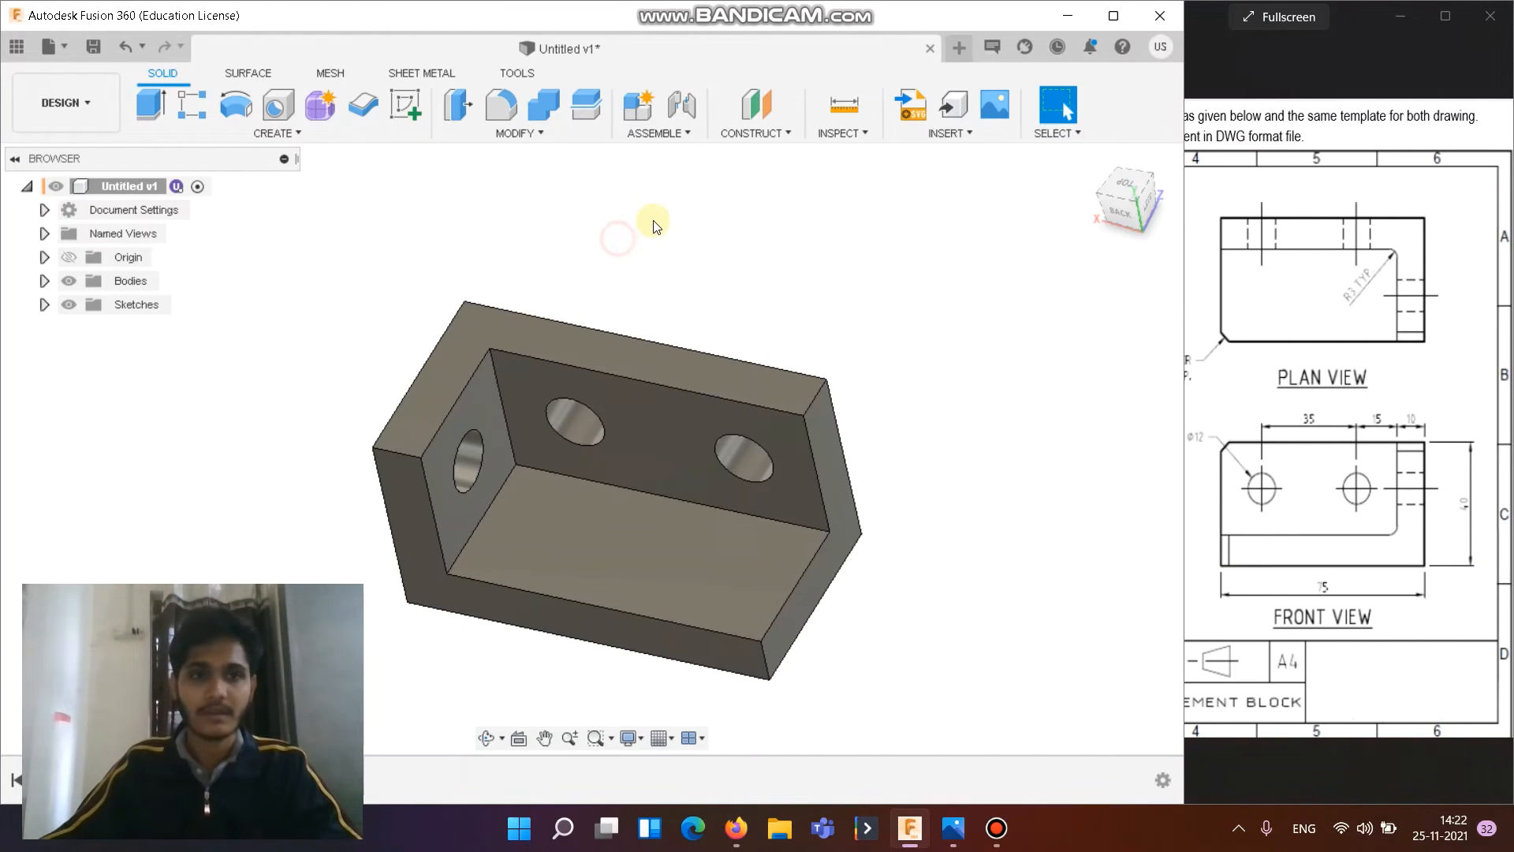
click(501, 104)
click(500, 409)
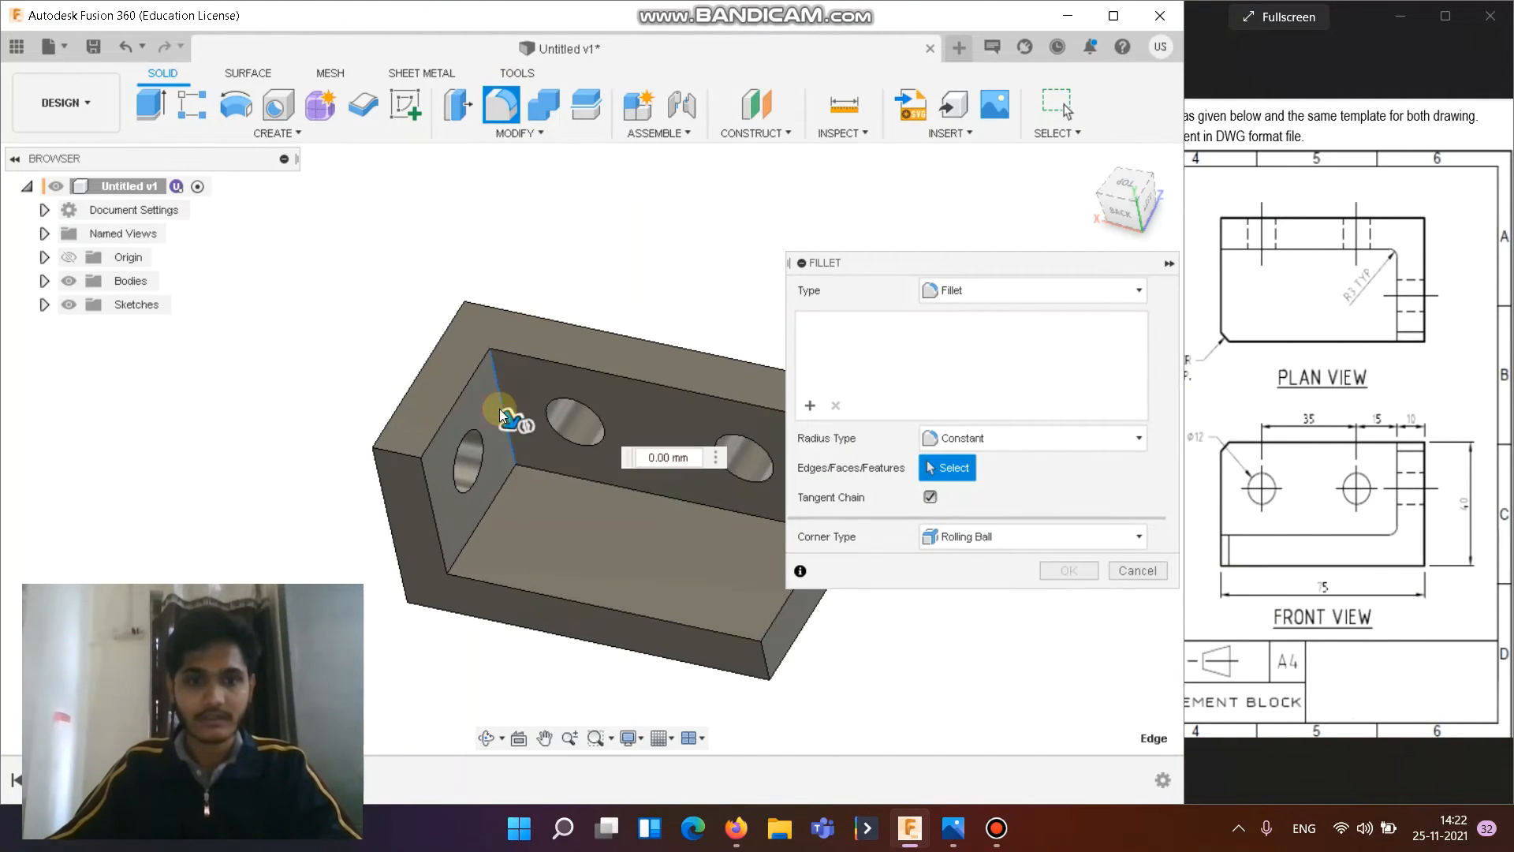
click(491, 495)
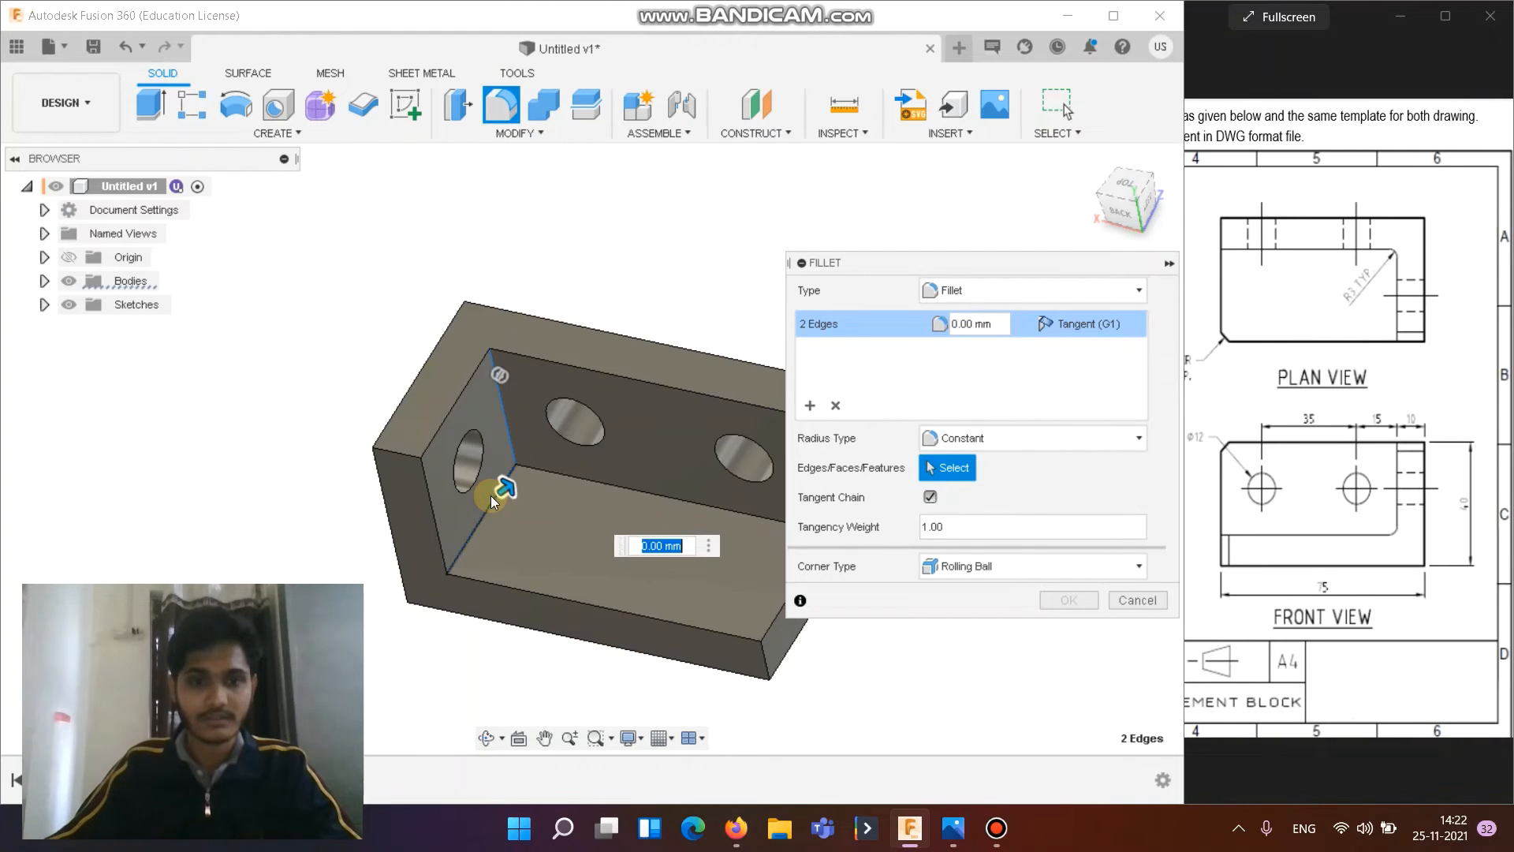
click(557, 472)
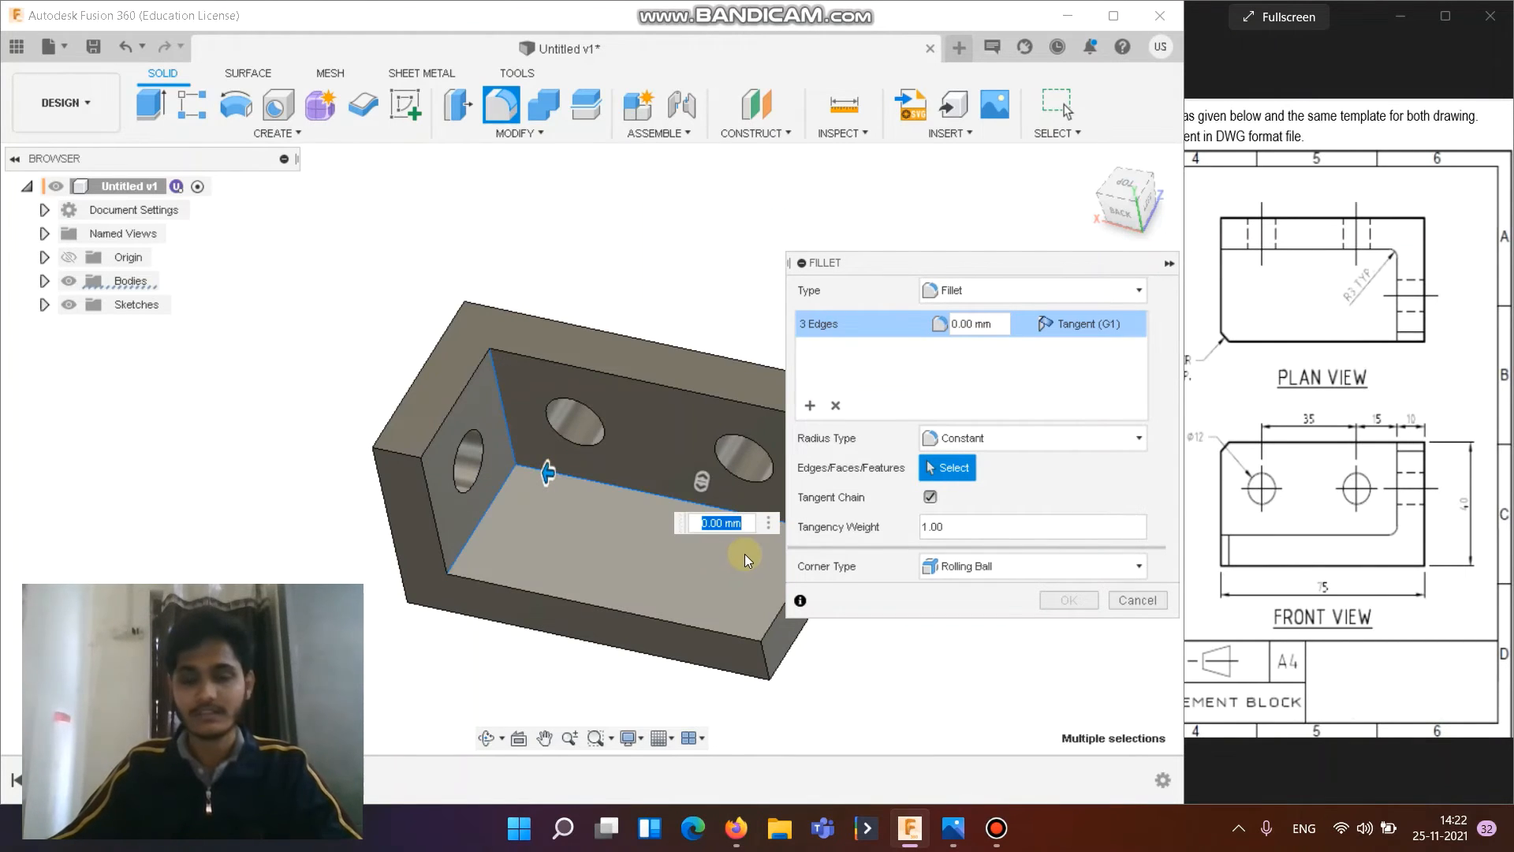
text(3)
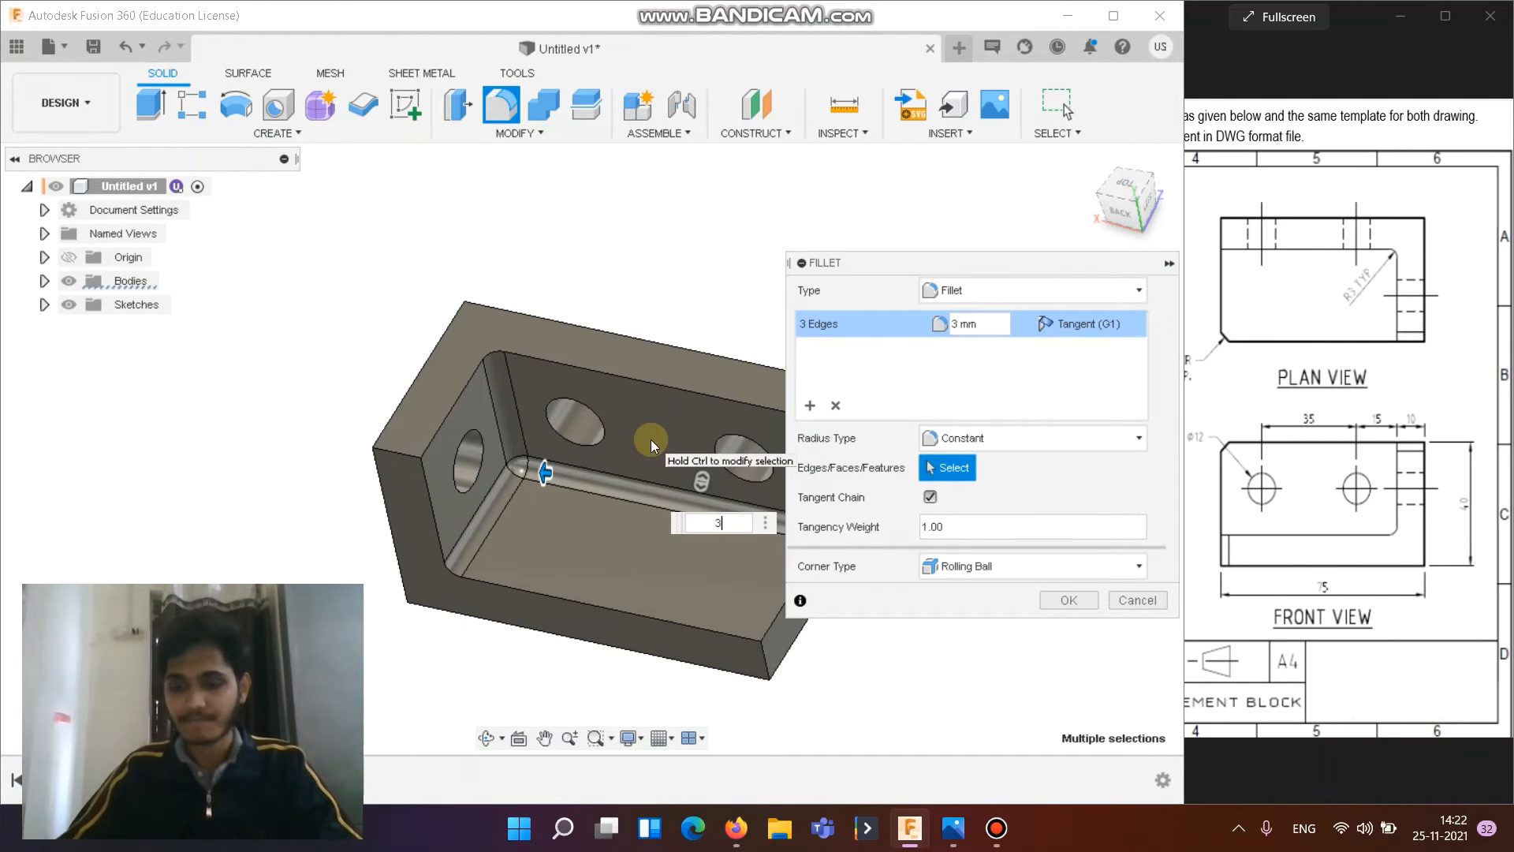
key(Return)
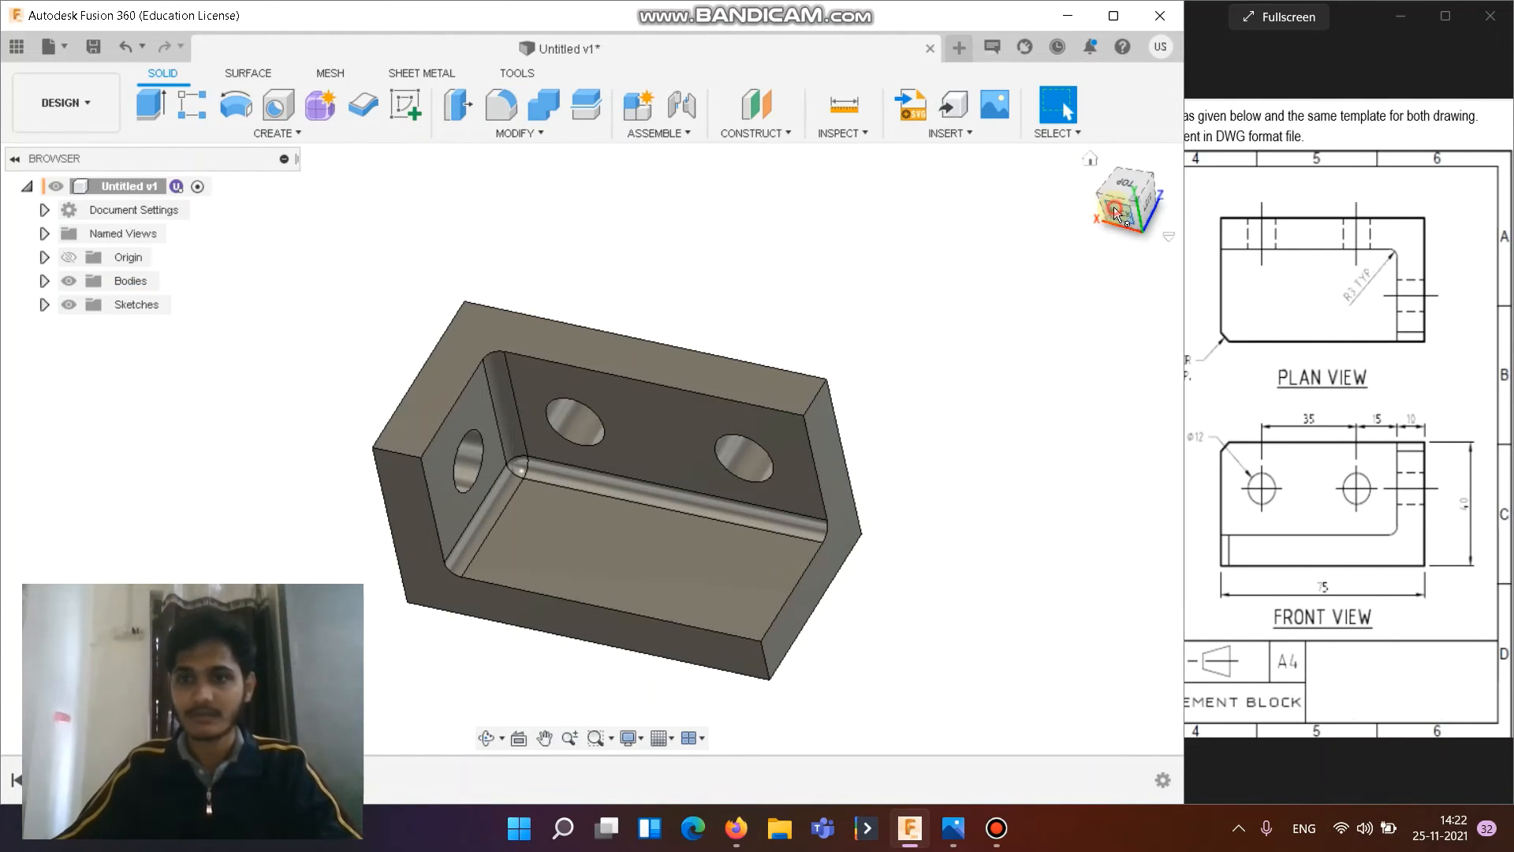
Step: Inspect the vertical inner fillet's radius from the back and compare the block with the reference drawing
click(1114, 212)
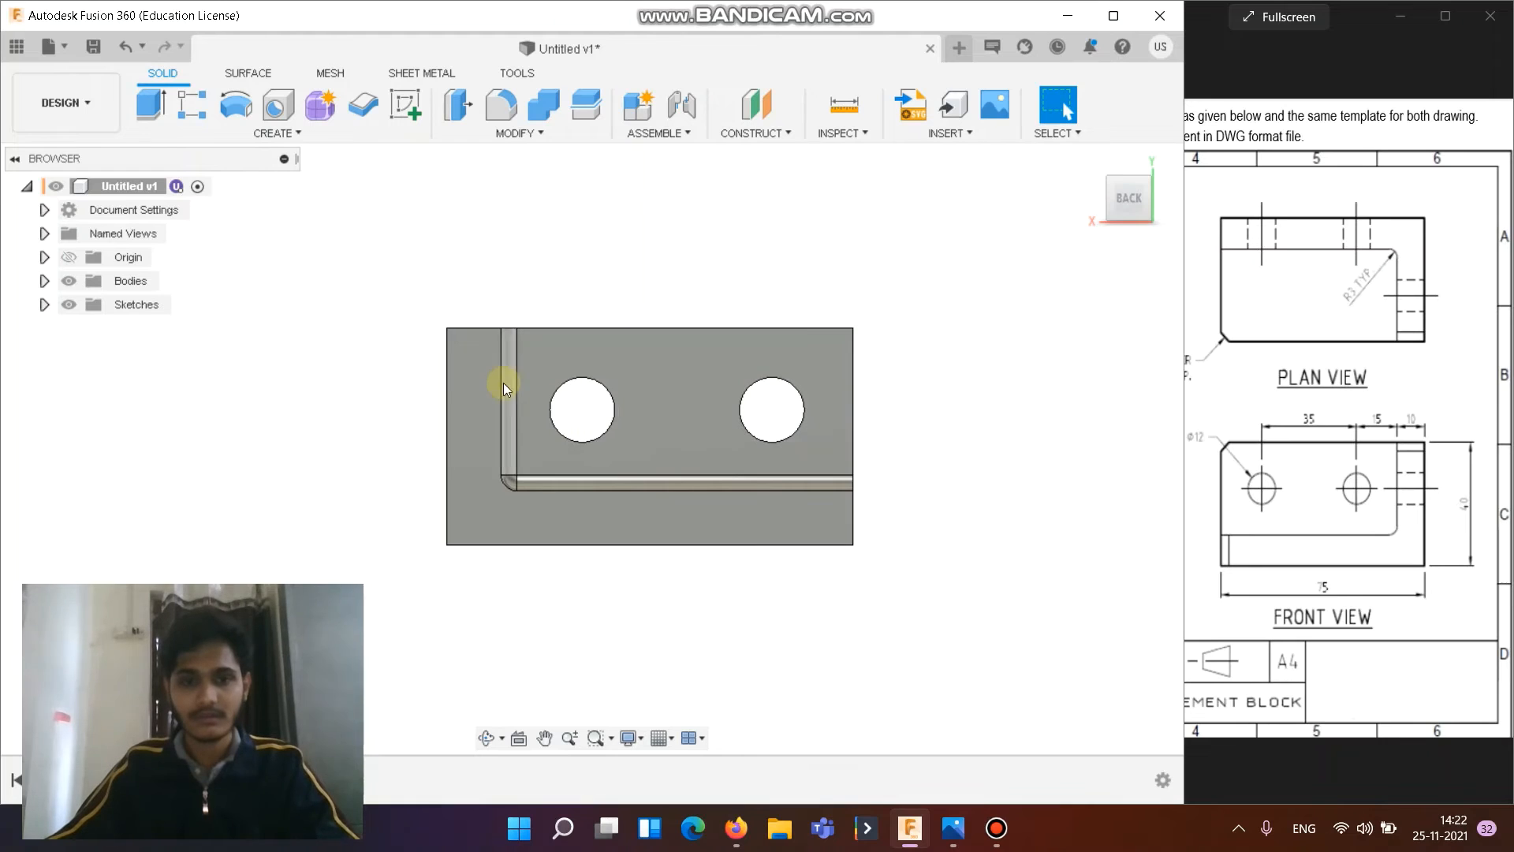
click(508, 344)
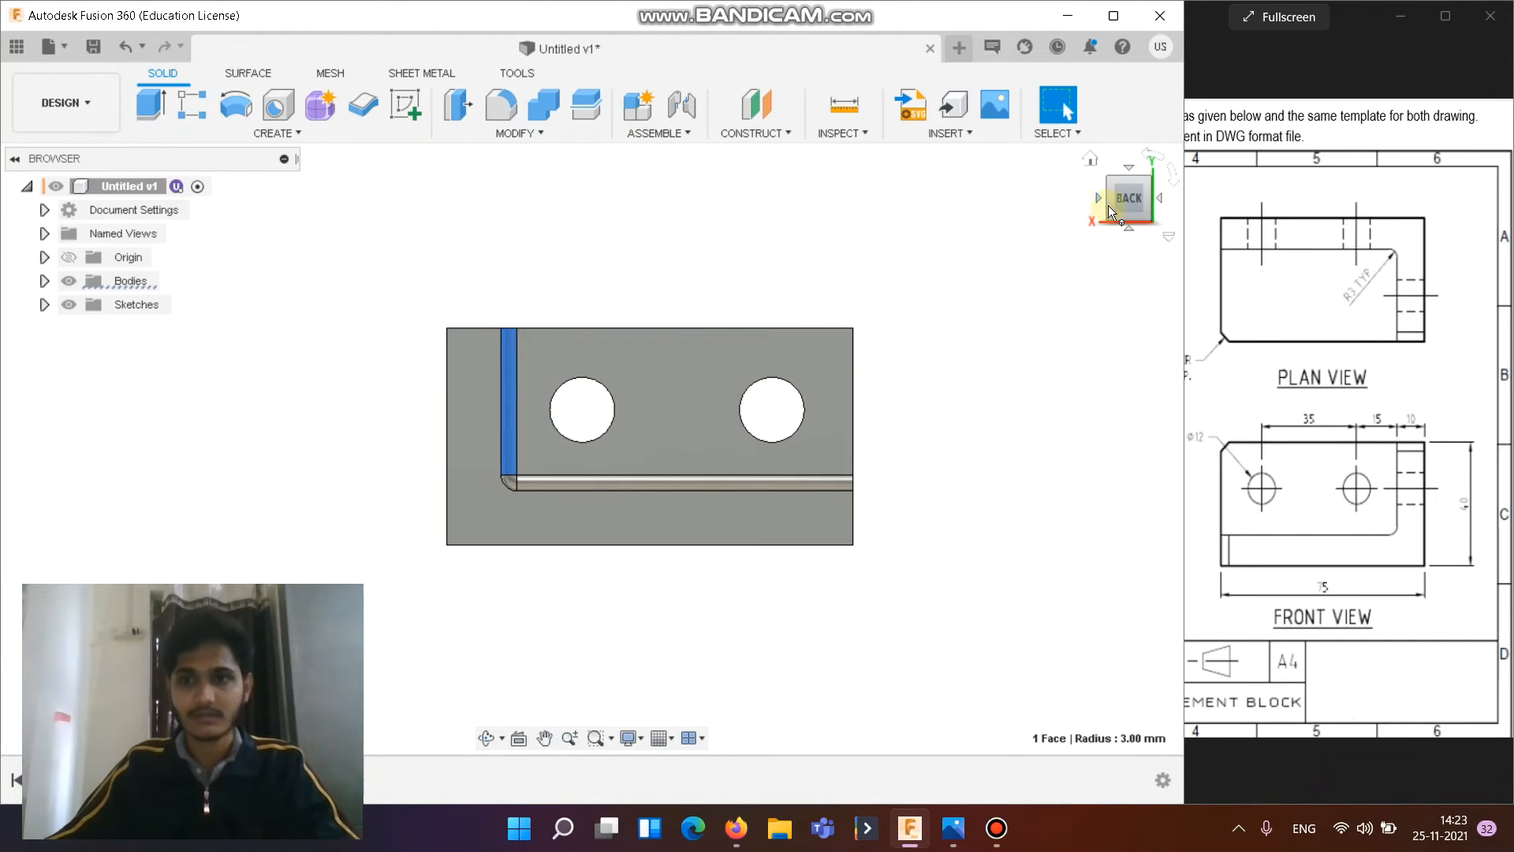
mouse_move(1123, 222)
mouse_down()
mouse_move(1122, 281)
mouse_move(1129, 228)
mouse_move(1134, 240)
mouse_up()
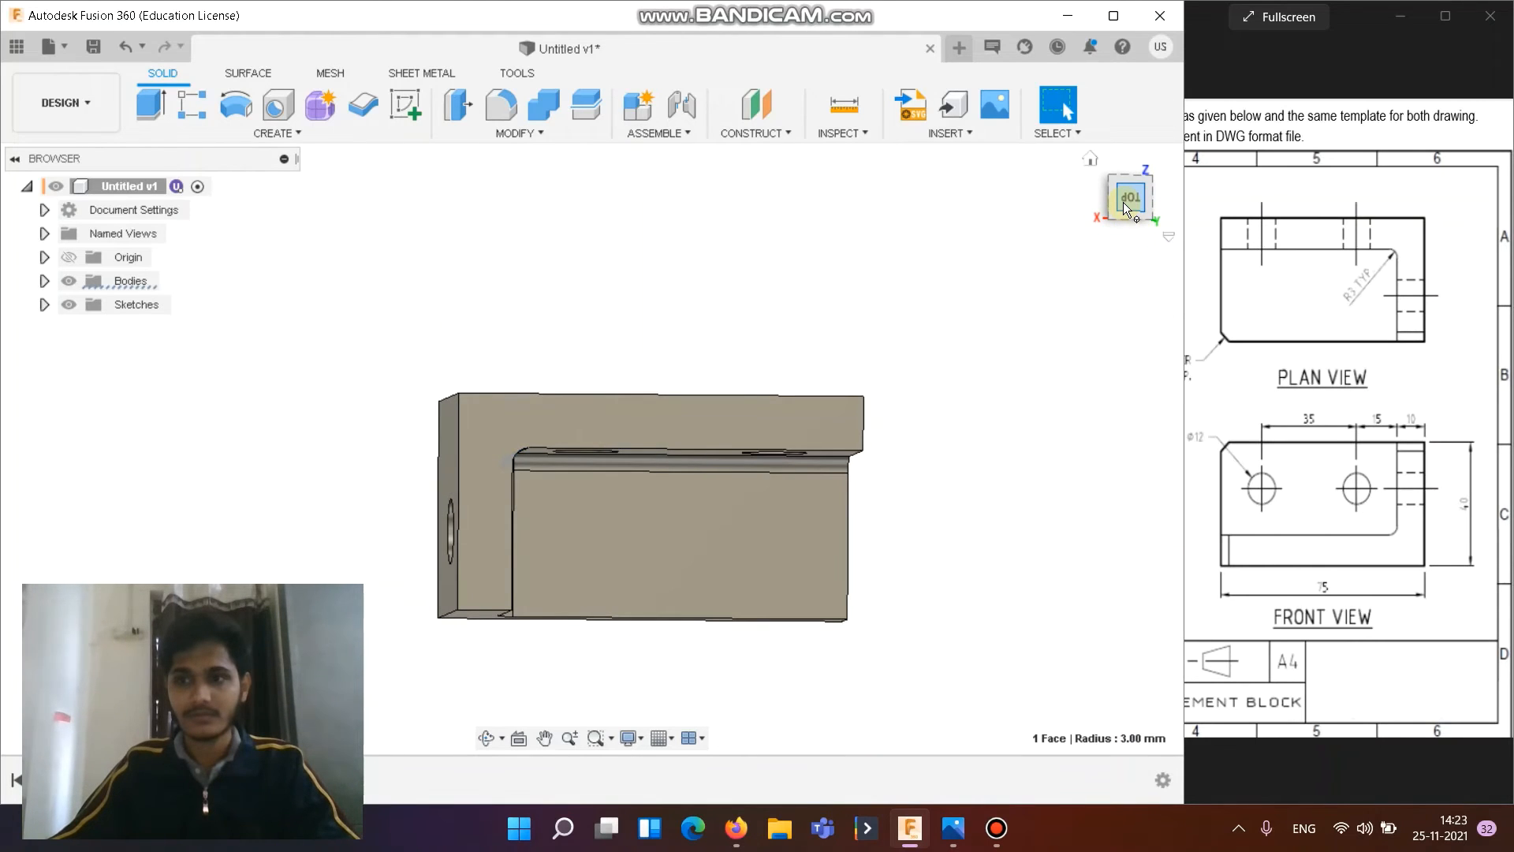
click(1300, 442)
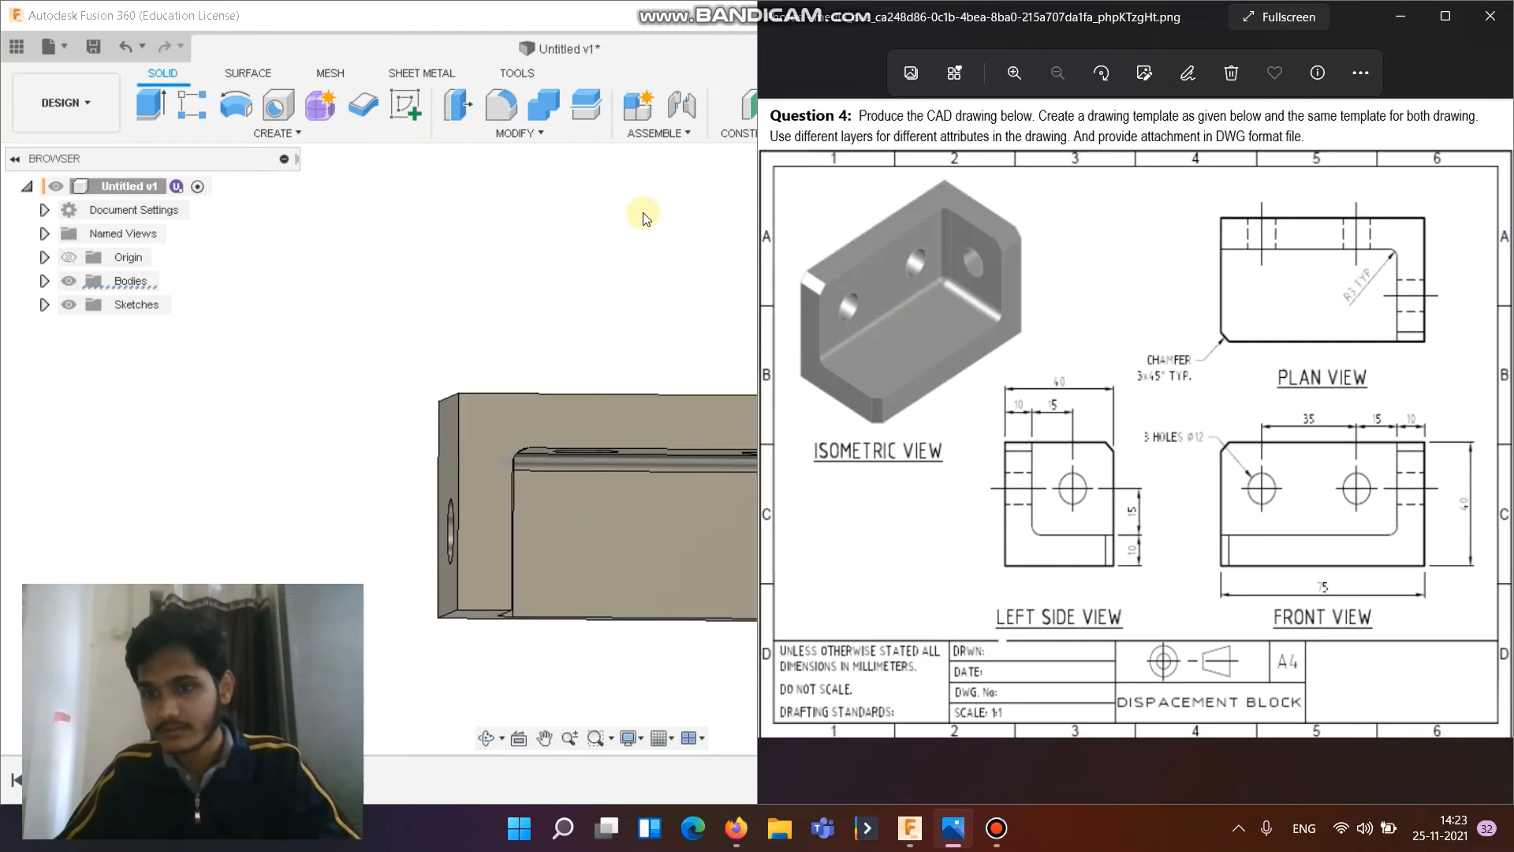
click(567, 261)
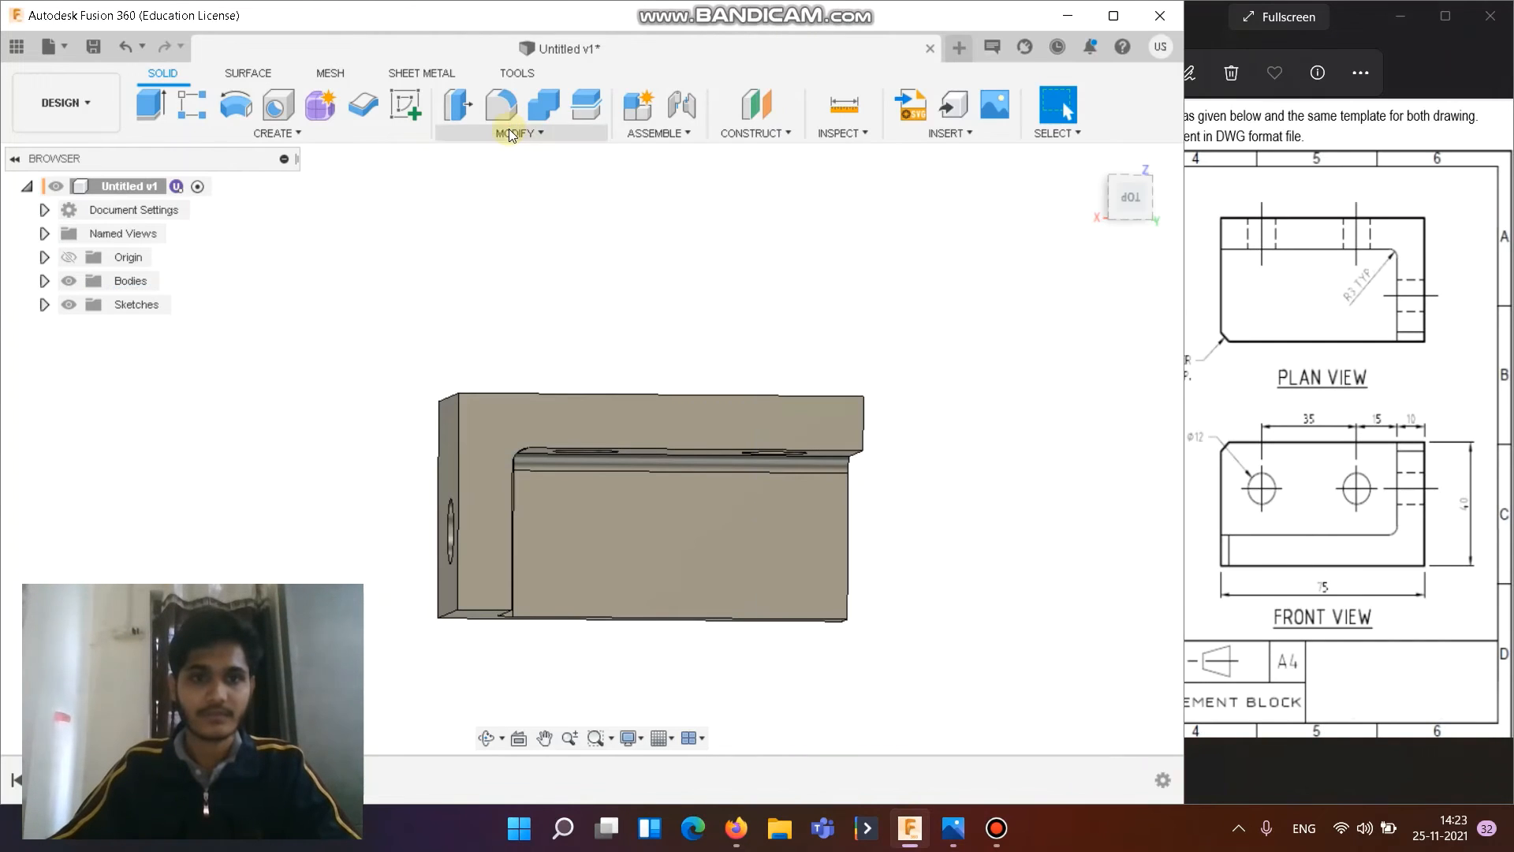
Step: Start a chamfer on three outer corner edges: the short wall's upper front edge and the free-end corners of the base plate and long wall
click(512, 134)
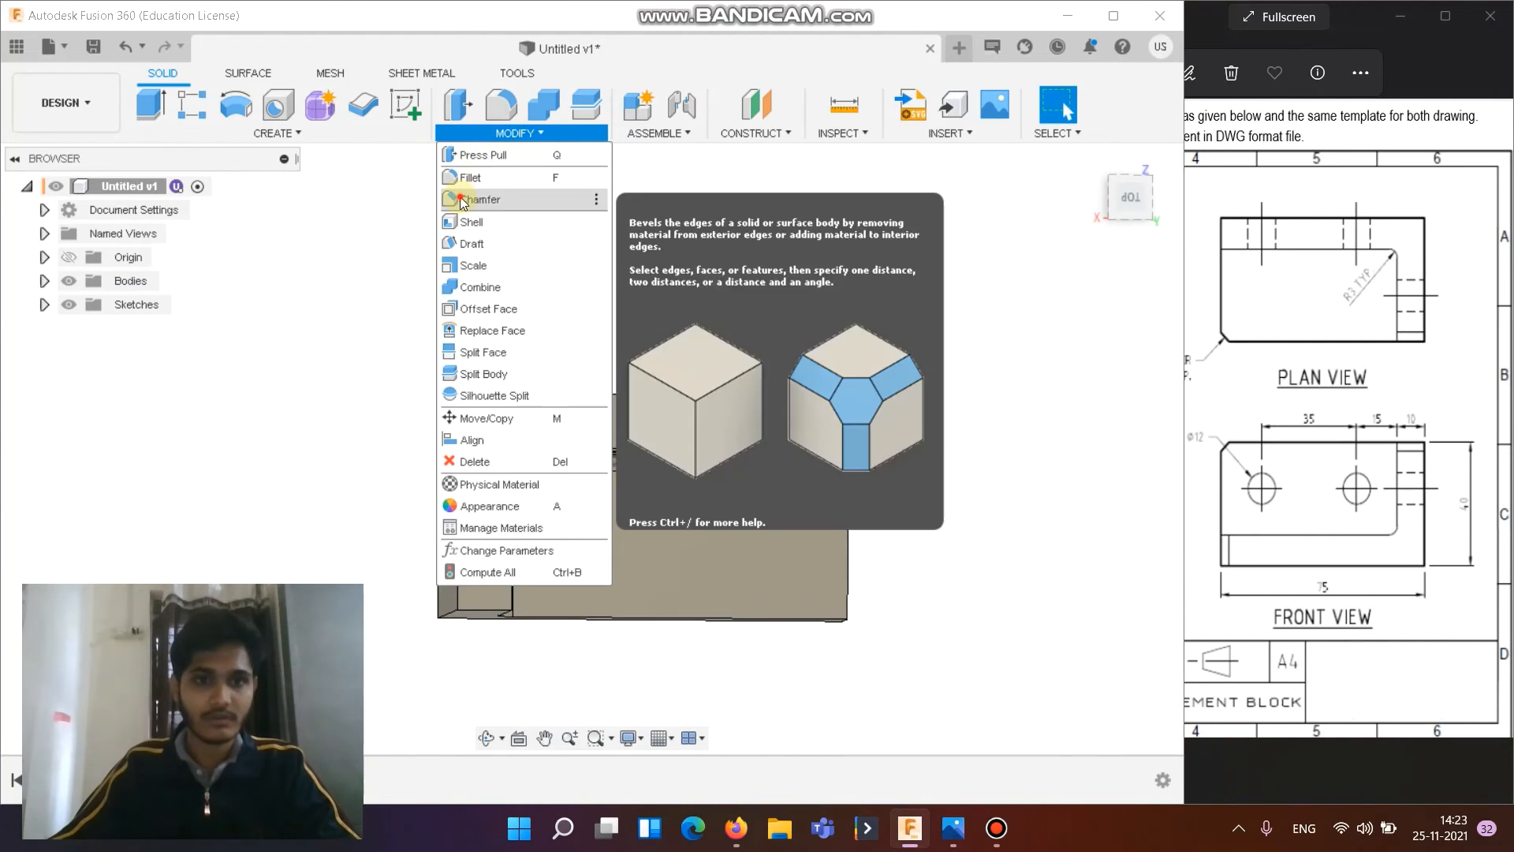
click(478, 199)
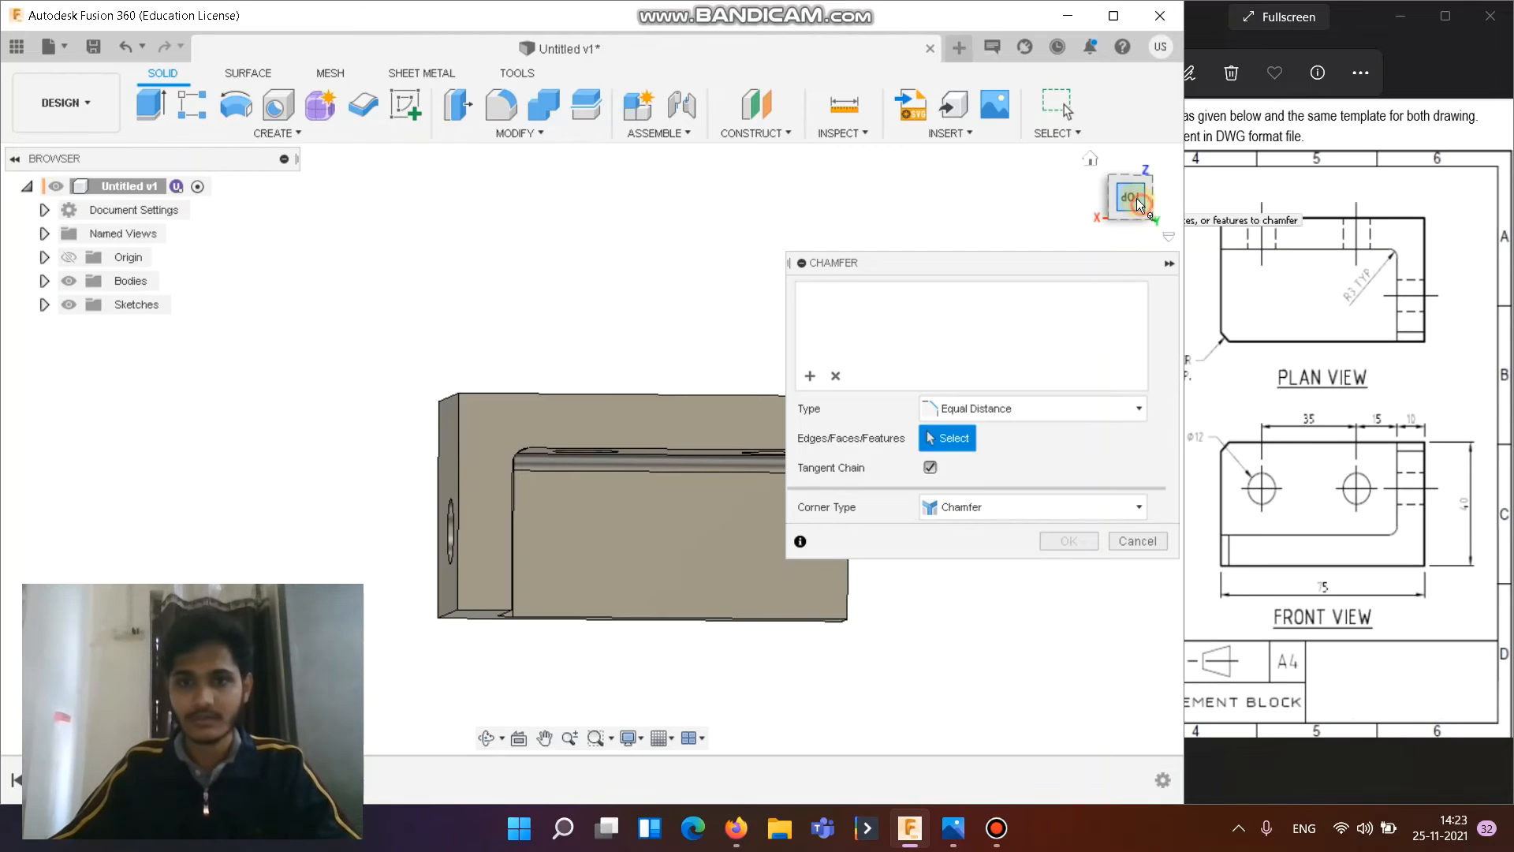
drag(1137, 197, 1107, 163)
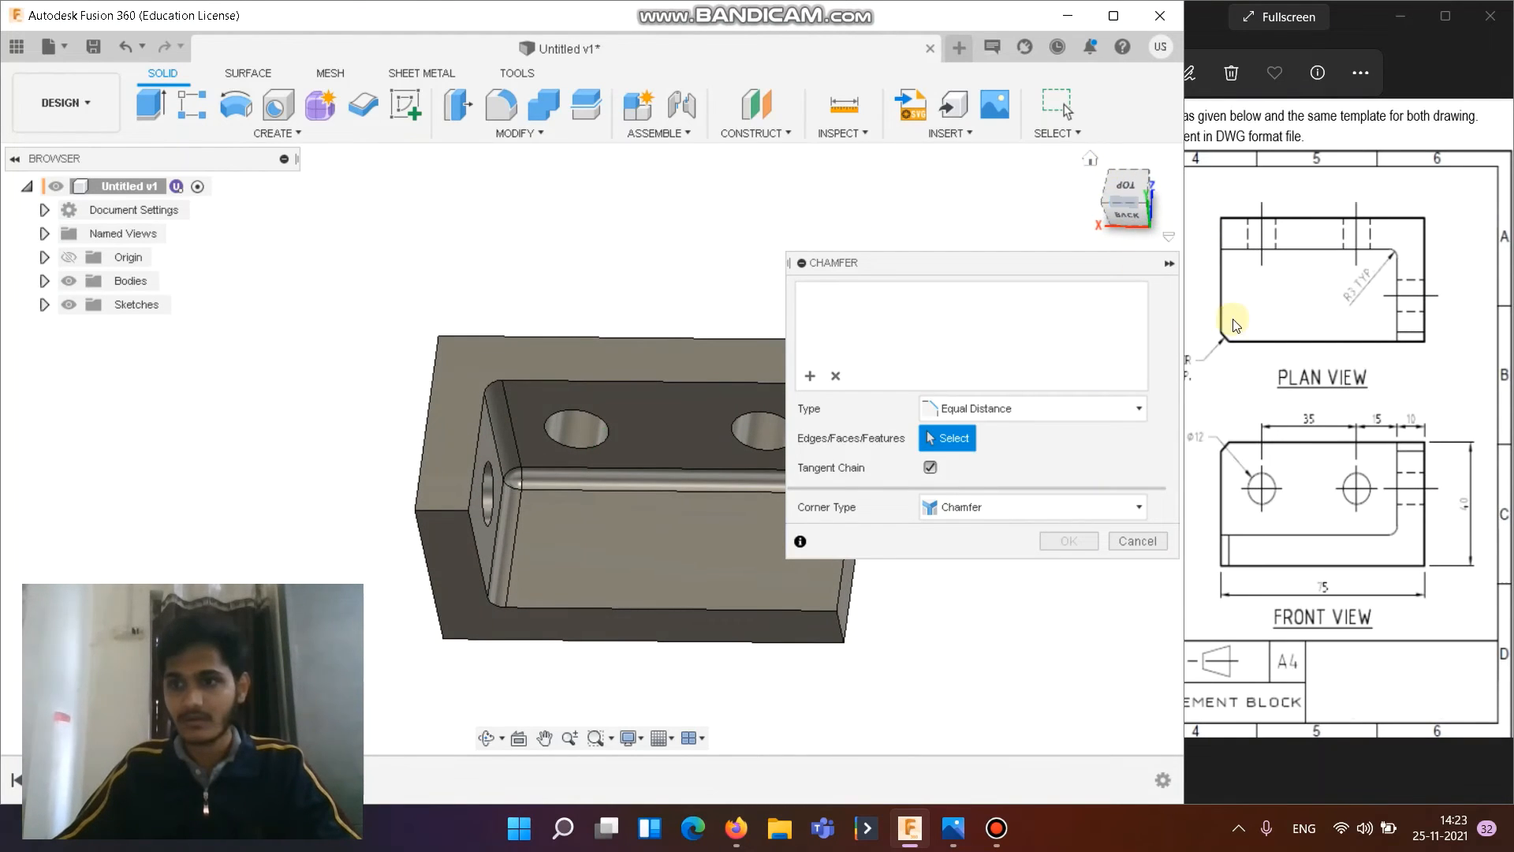
click(441, 510)
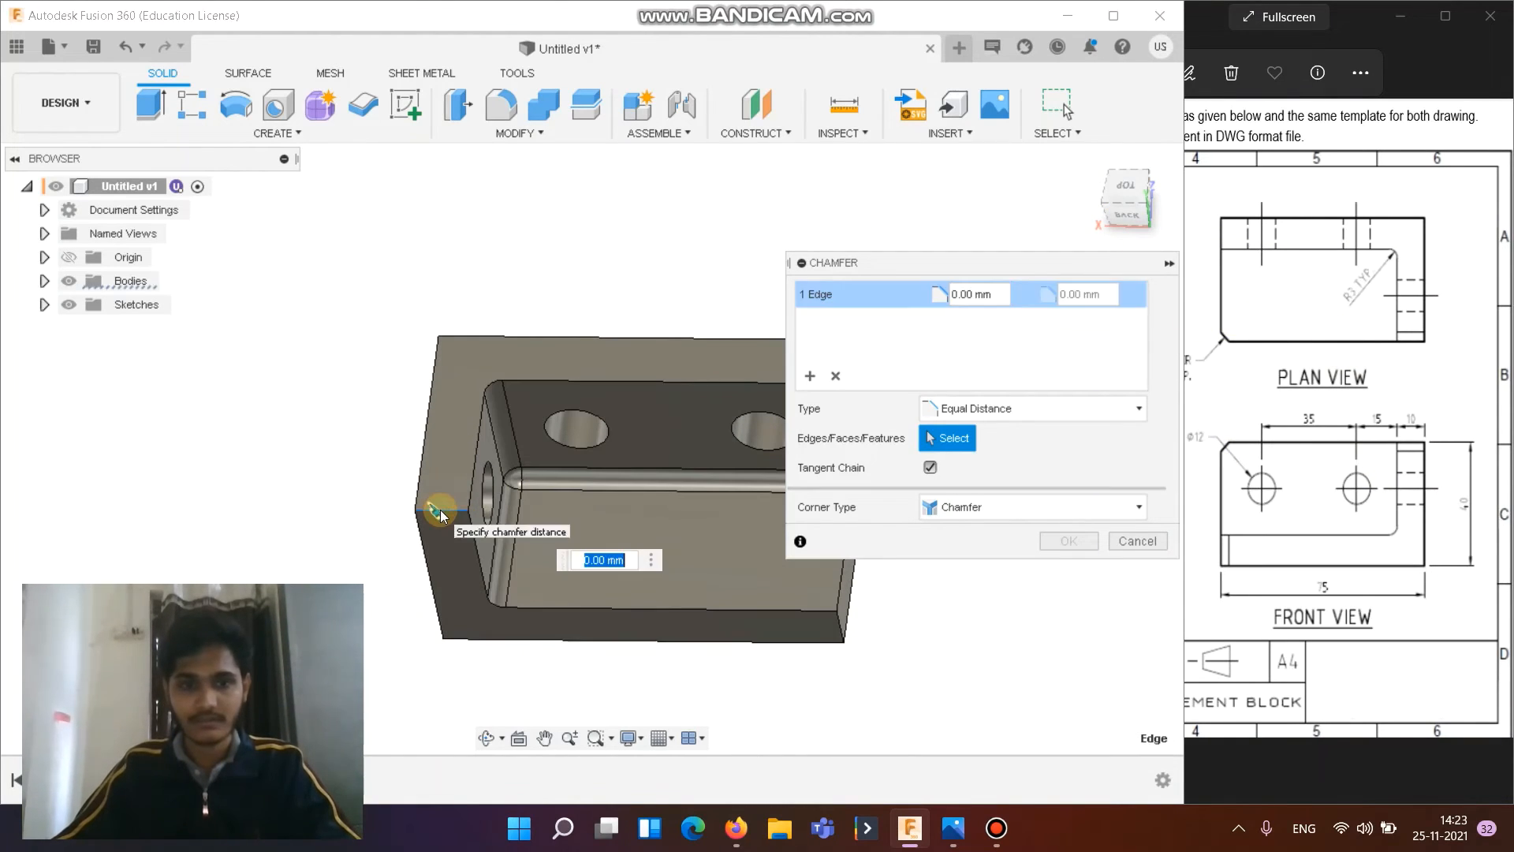
click(840, 618)
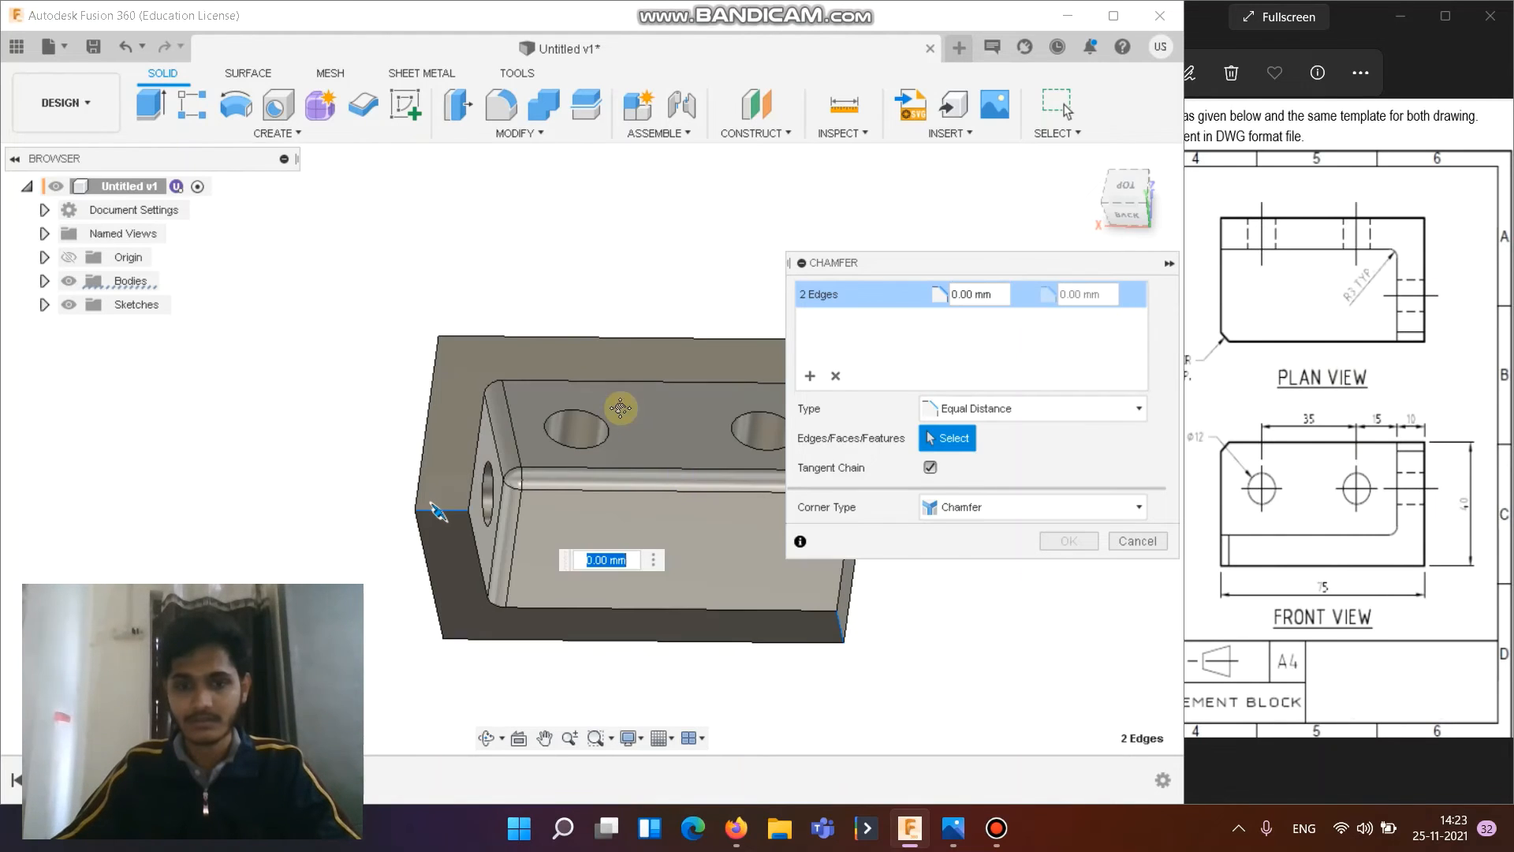
middle_drag(622, 311, 463, 341)
click(675, 300)
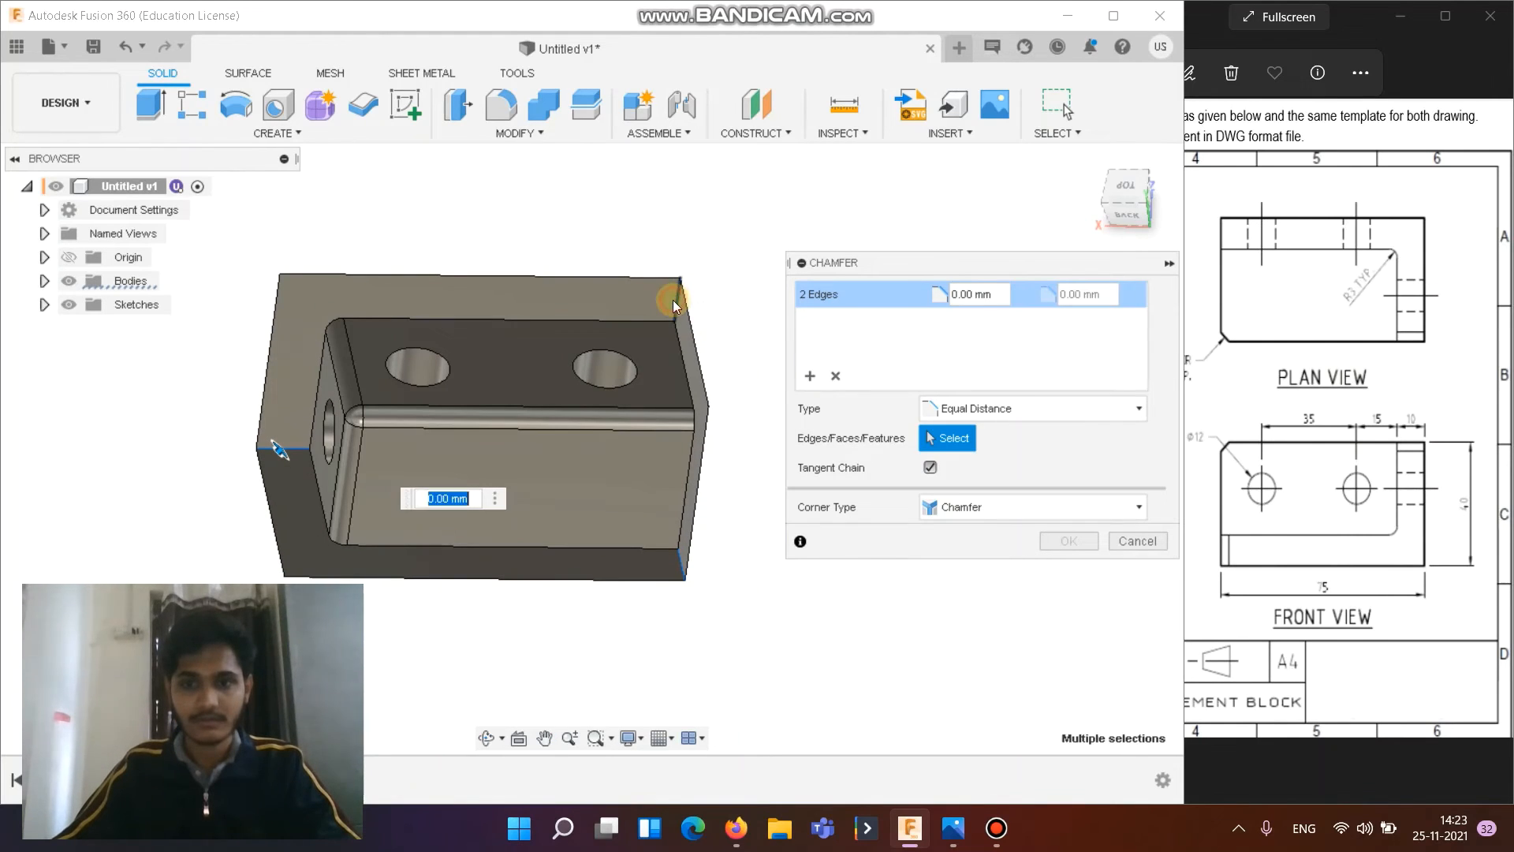
Step: Chamfer the three selected edges by distance and angle, using 3 mm at 45 degrees as in the reference drawing
click(1093, 407)
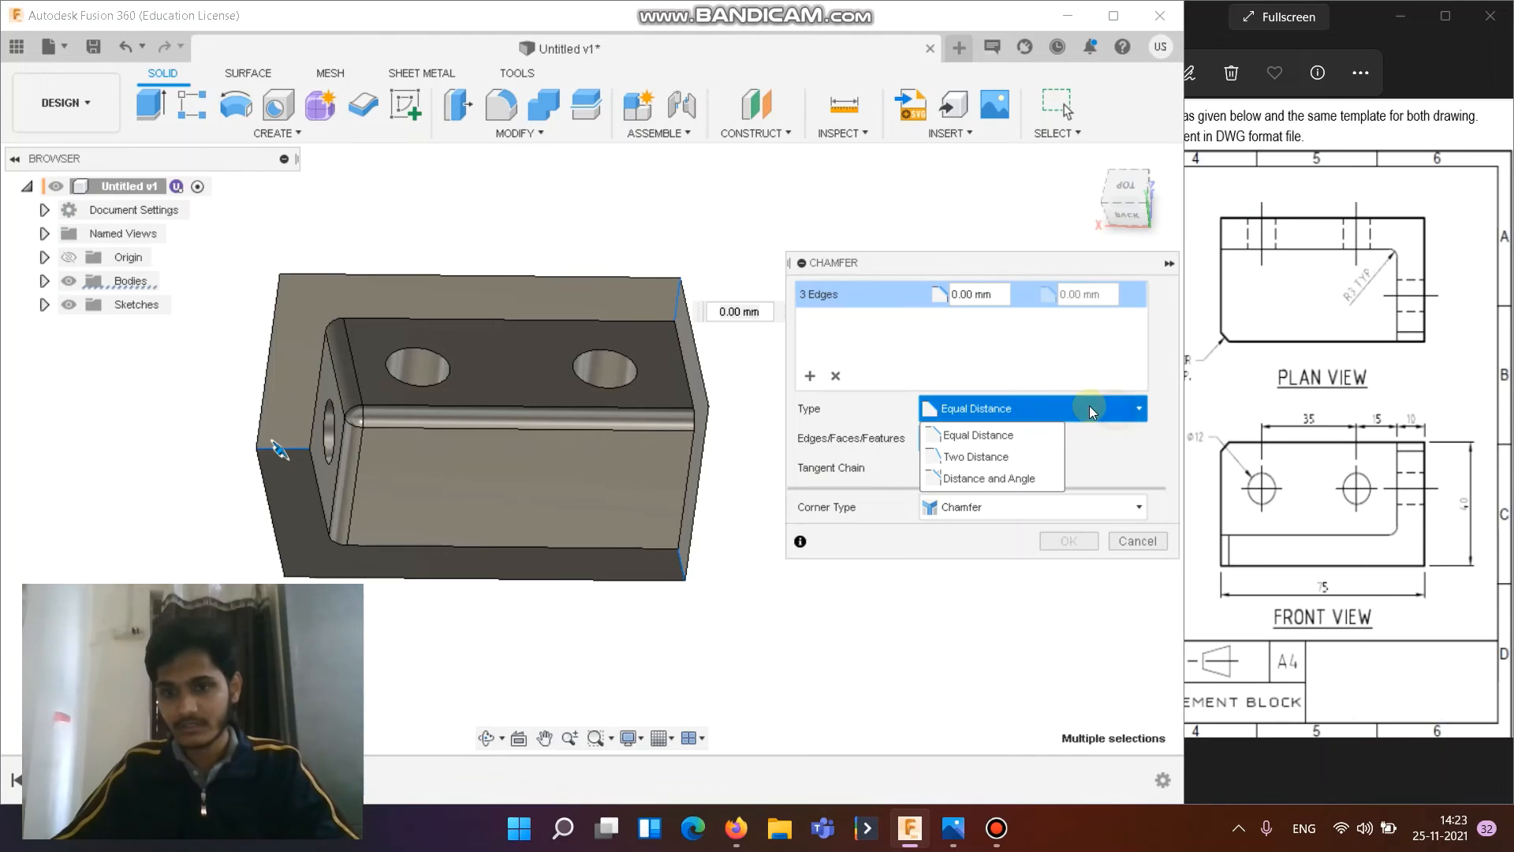
click(1001, 473)
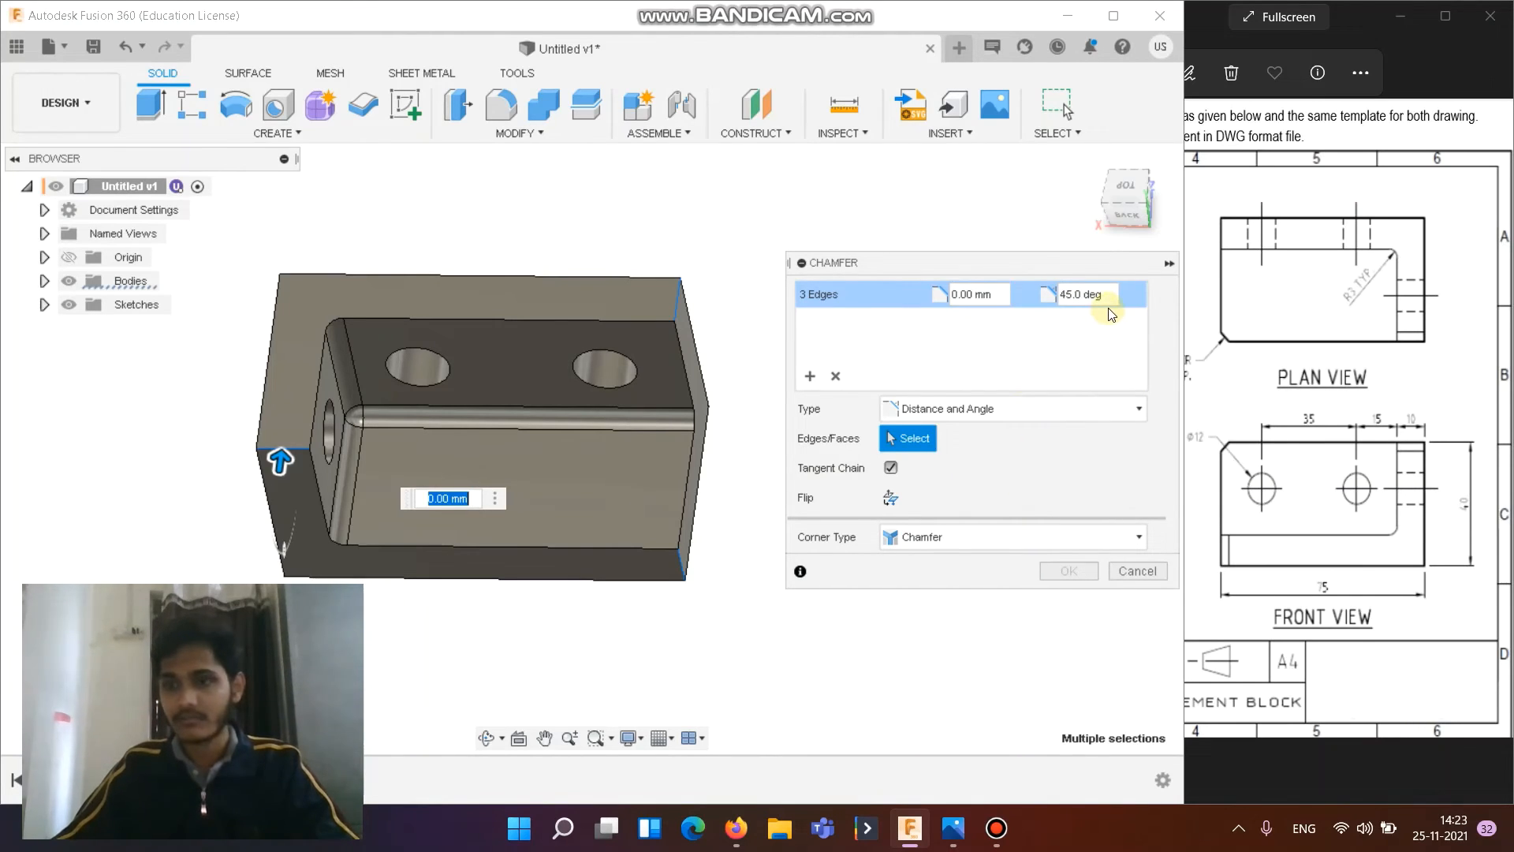
click(1214, 402)
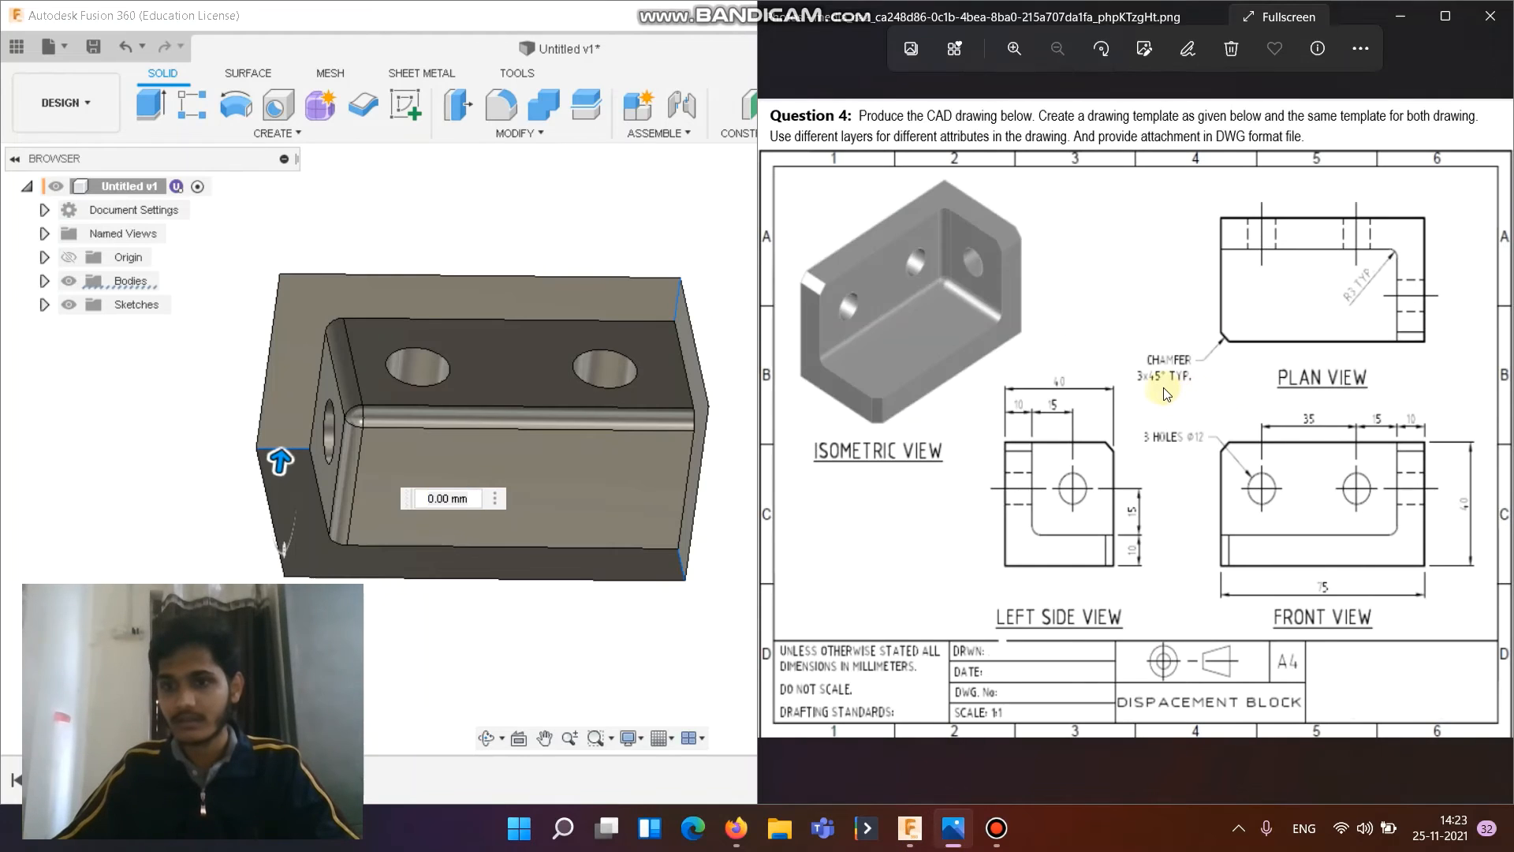
click(679, 240)
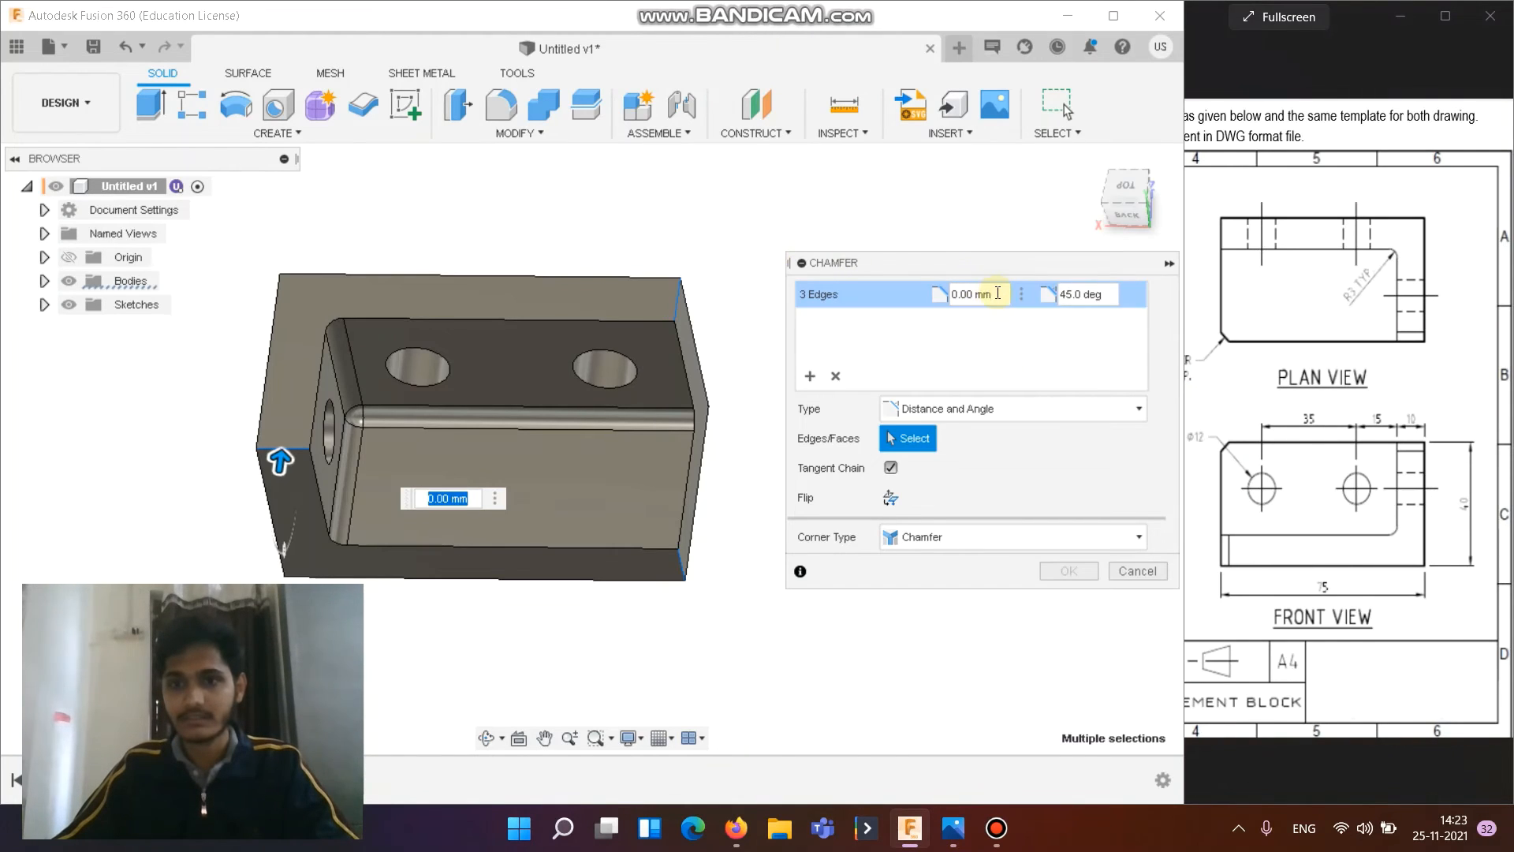
click(957, 293)
text(3)
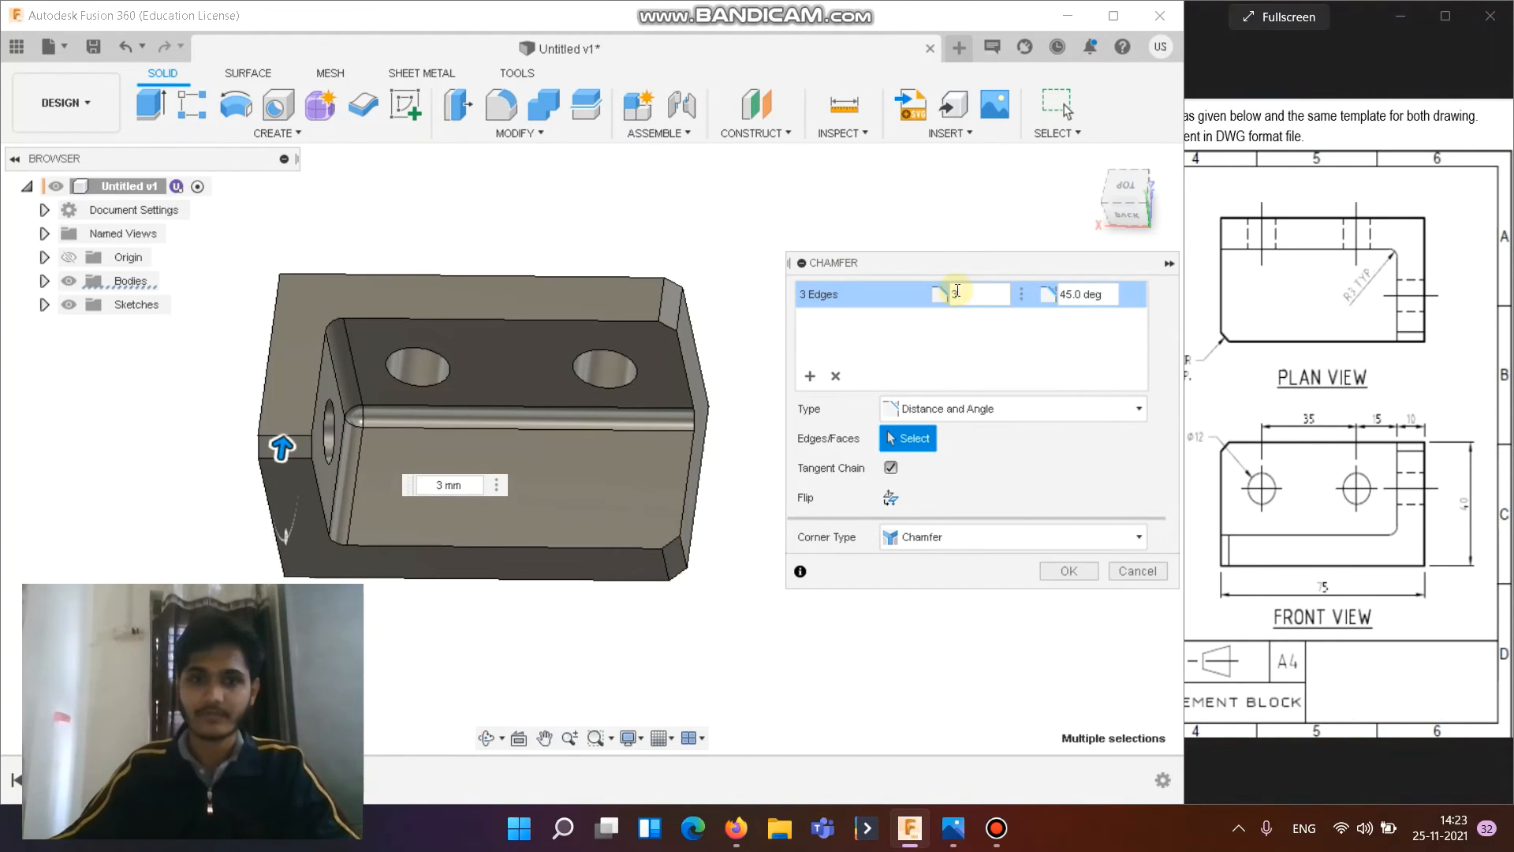
click(1071, 569)
Step: Set the model's visual style to Shaded so that its edge lines are hidden
click(1370, 443)
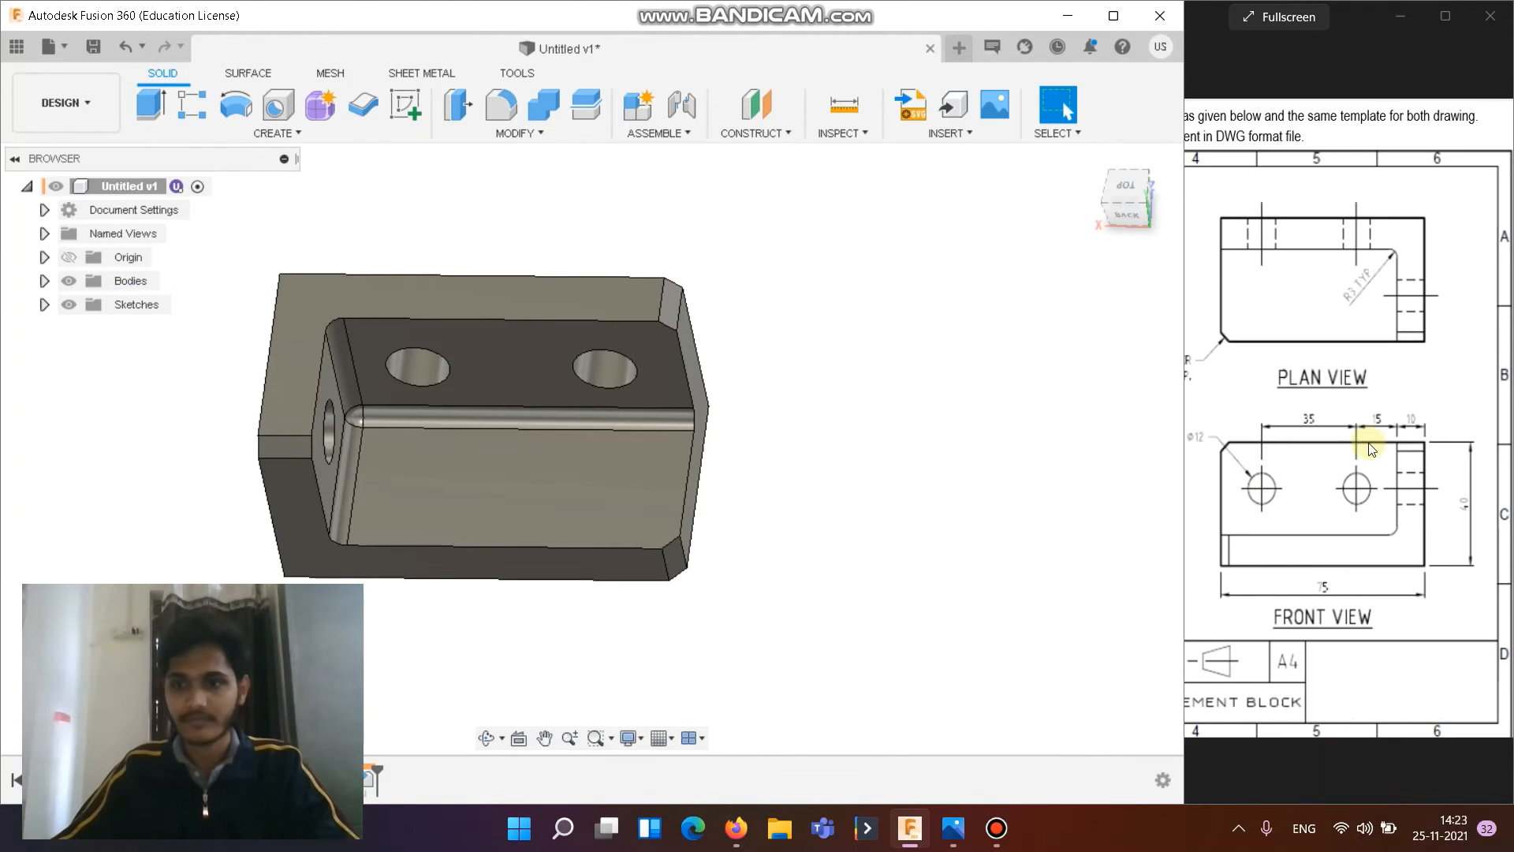
click(631, 738)
mouse_move(680, 562)
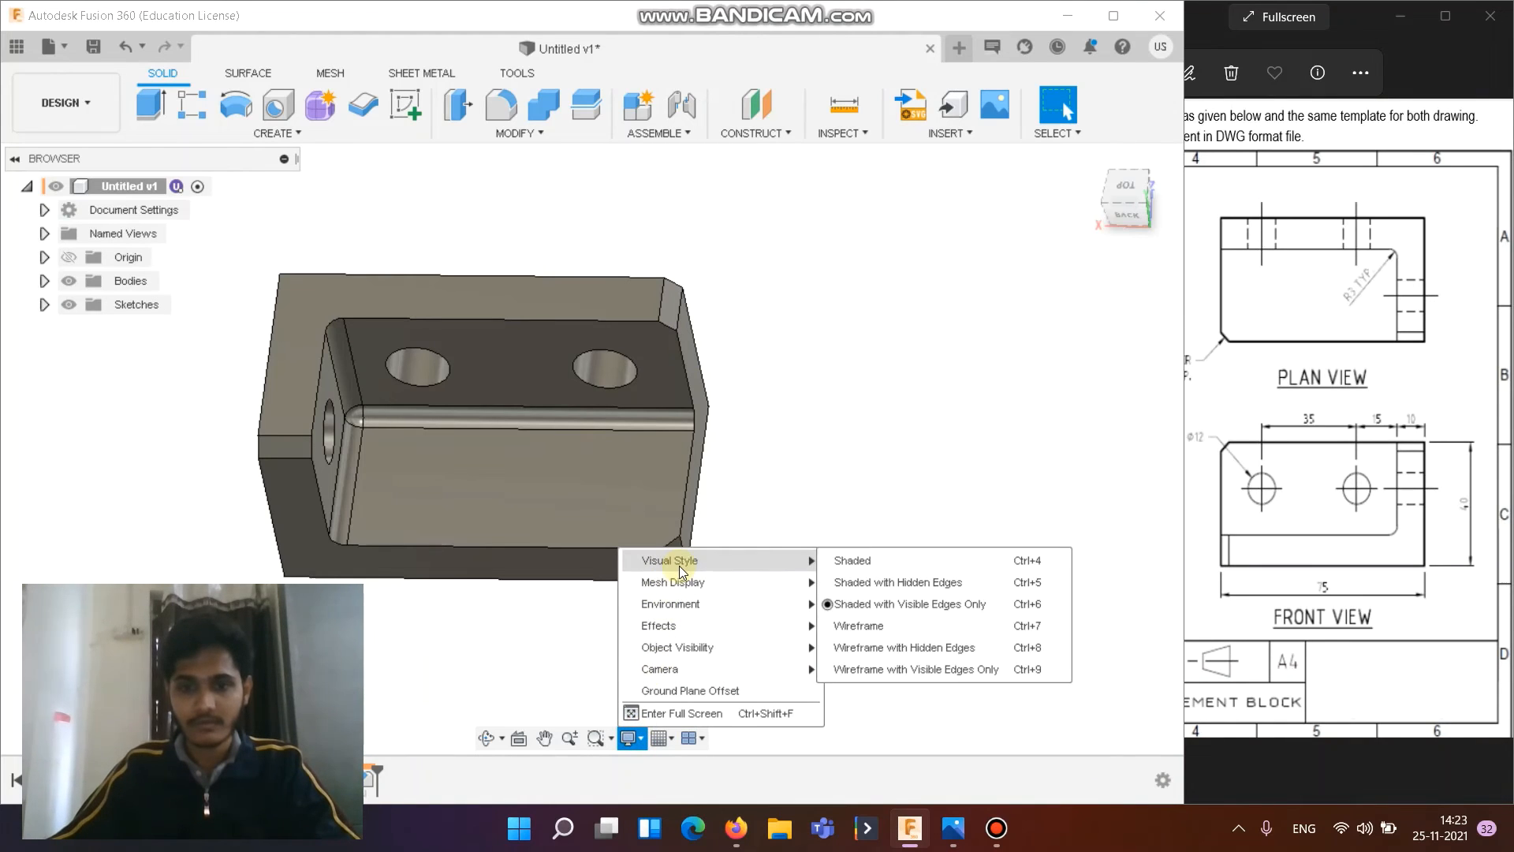
click(859, 562)
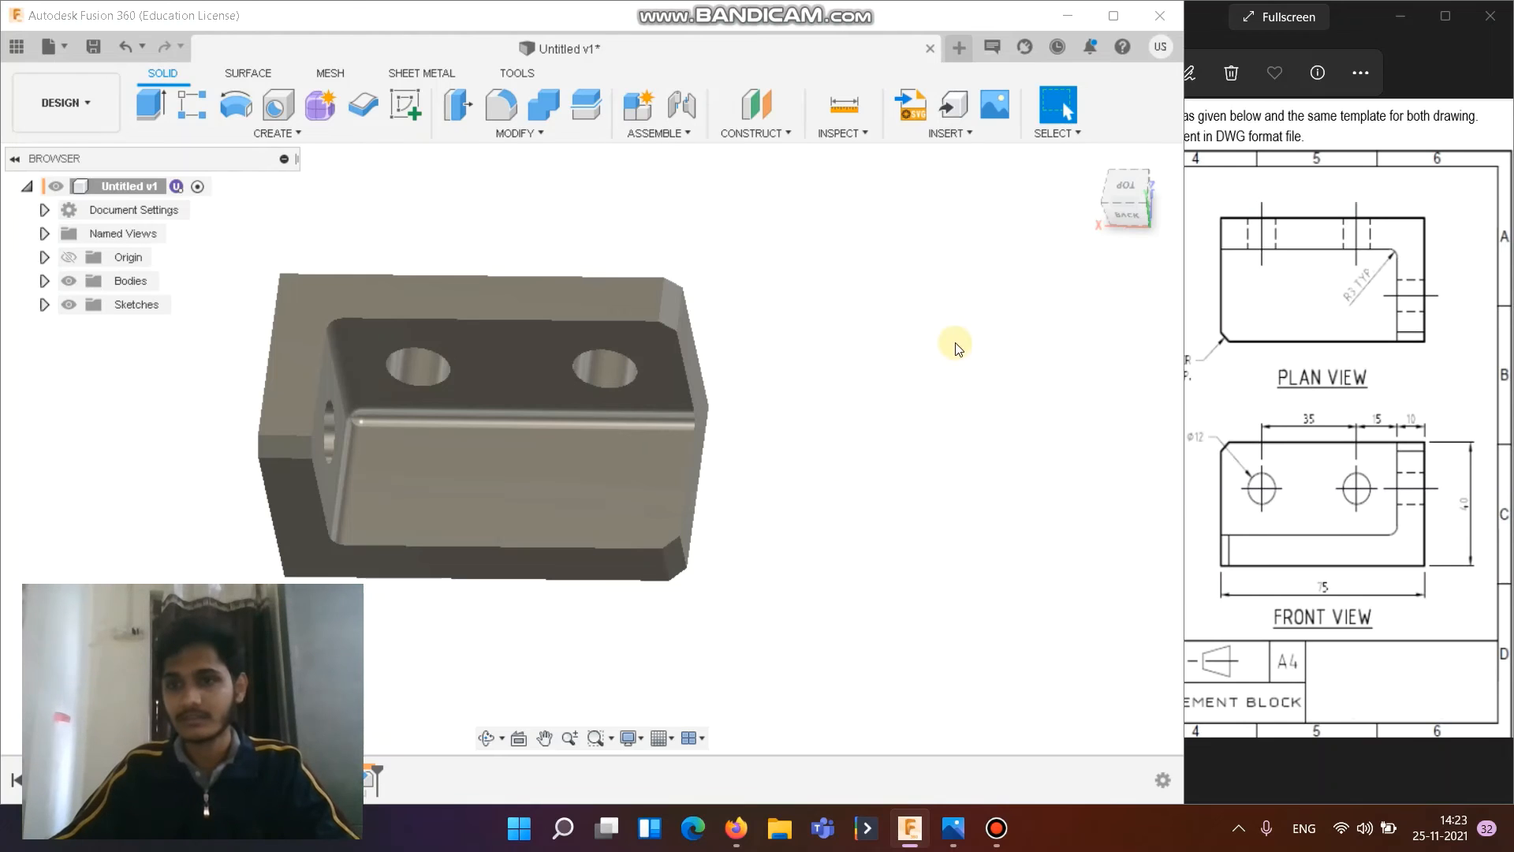
Step: Examine the finished block from several sides, compare it with the reference's isometric view, and maximize the modelling window
click(1309, 411)
click(557, 210)
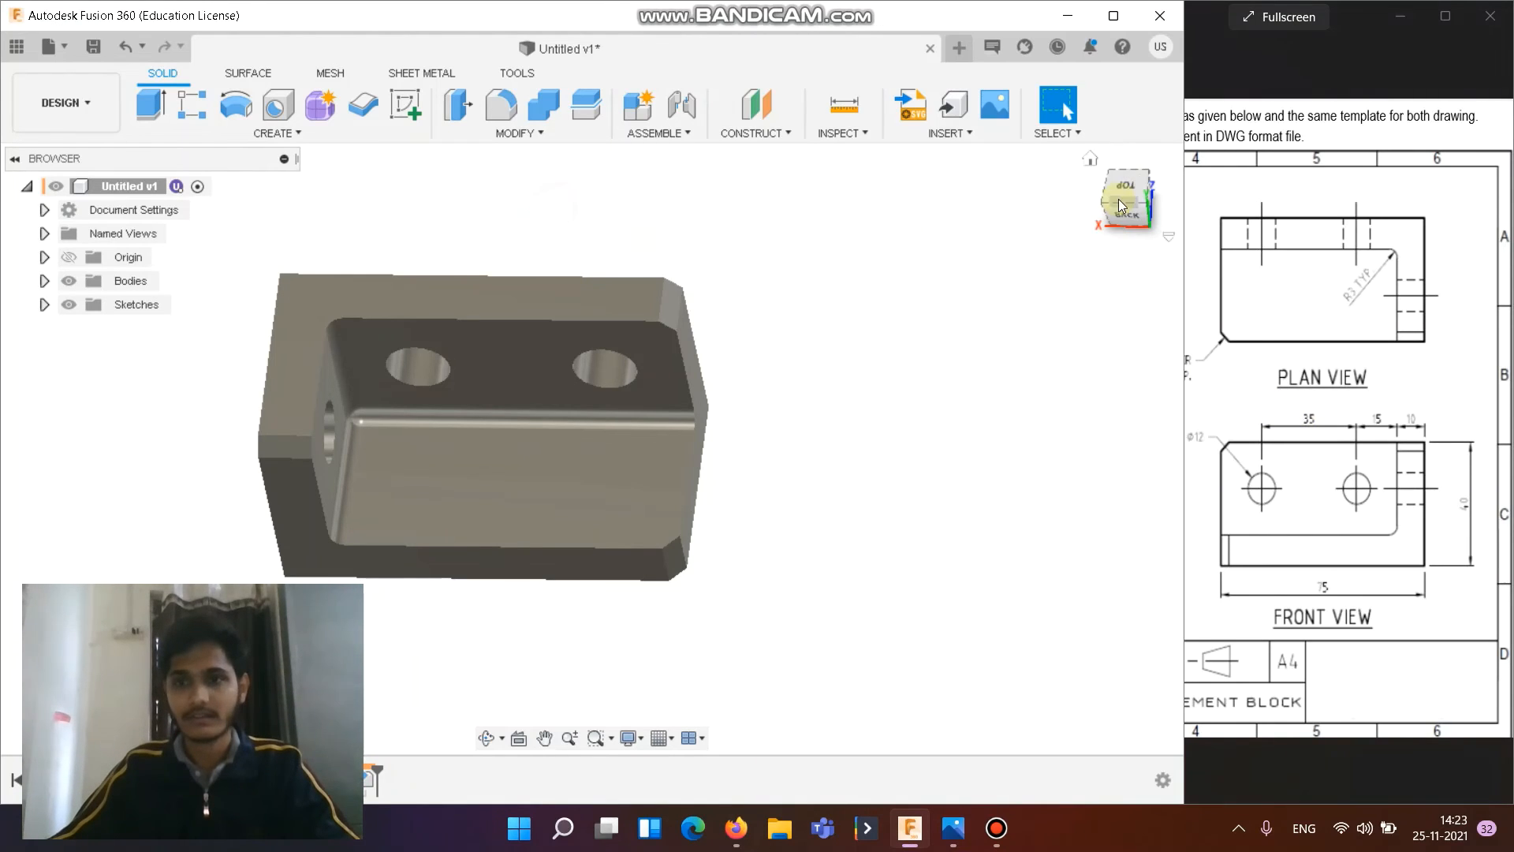
click(1141, 208)
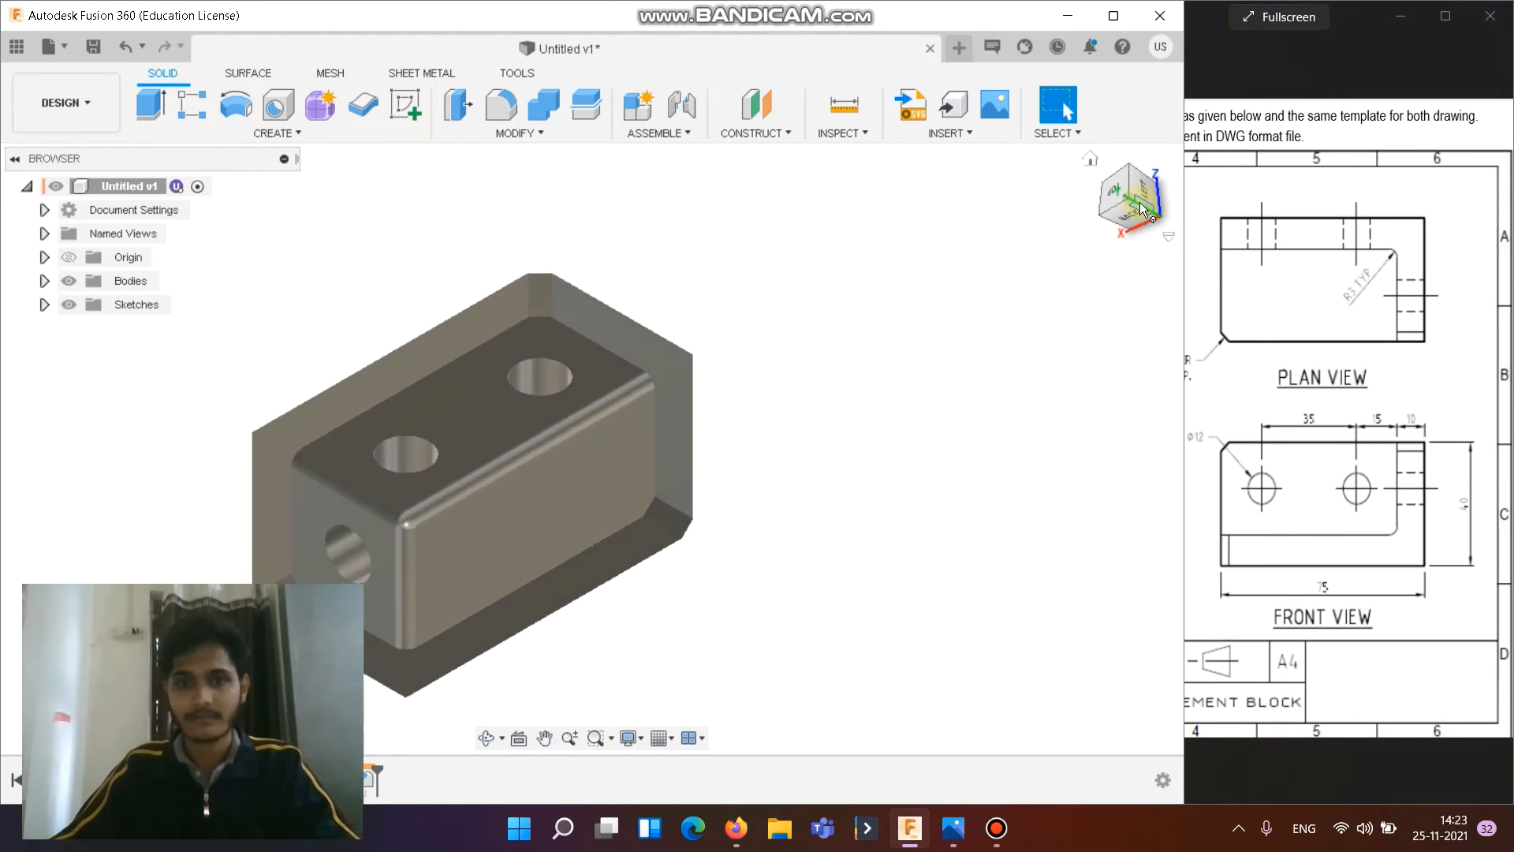
click(1129, 167)
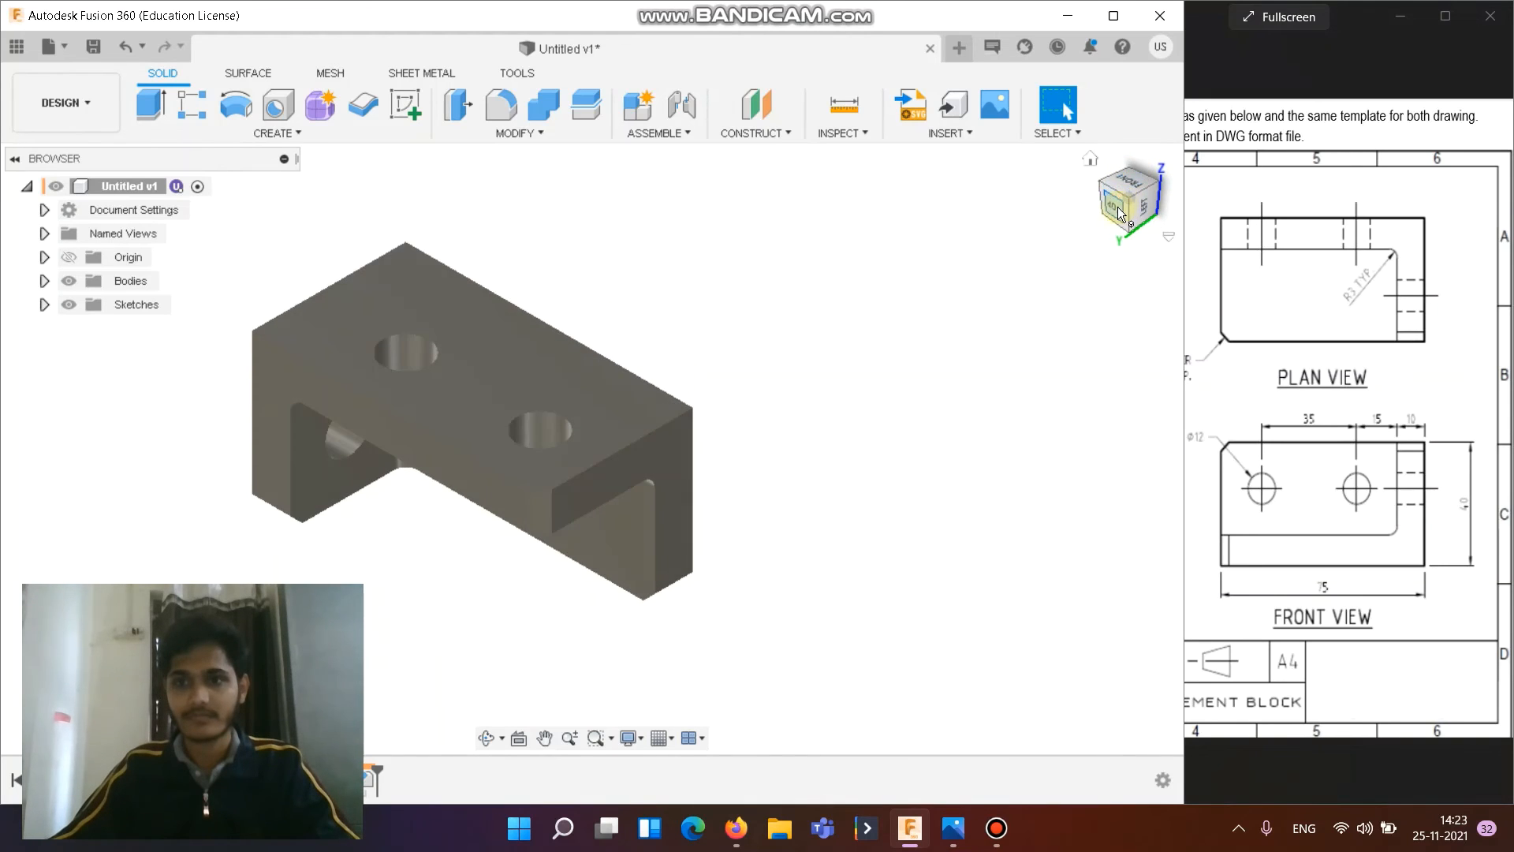
click(1117, 207)
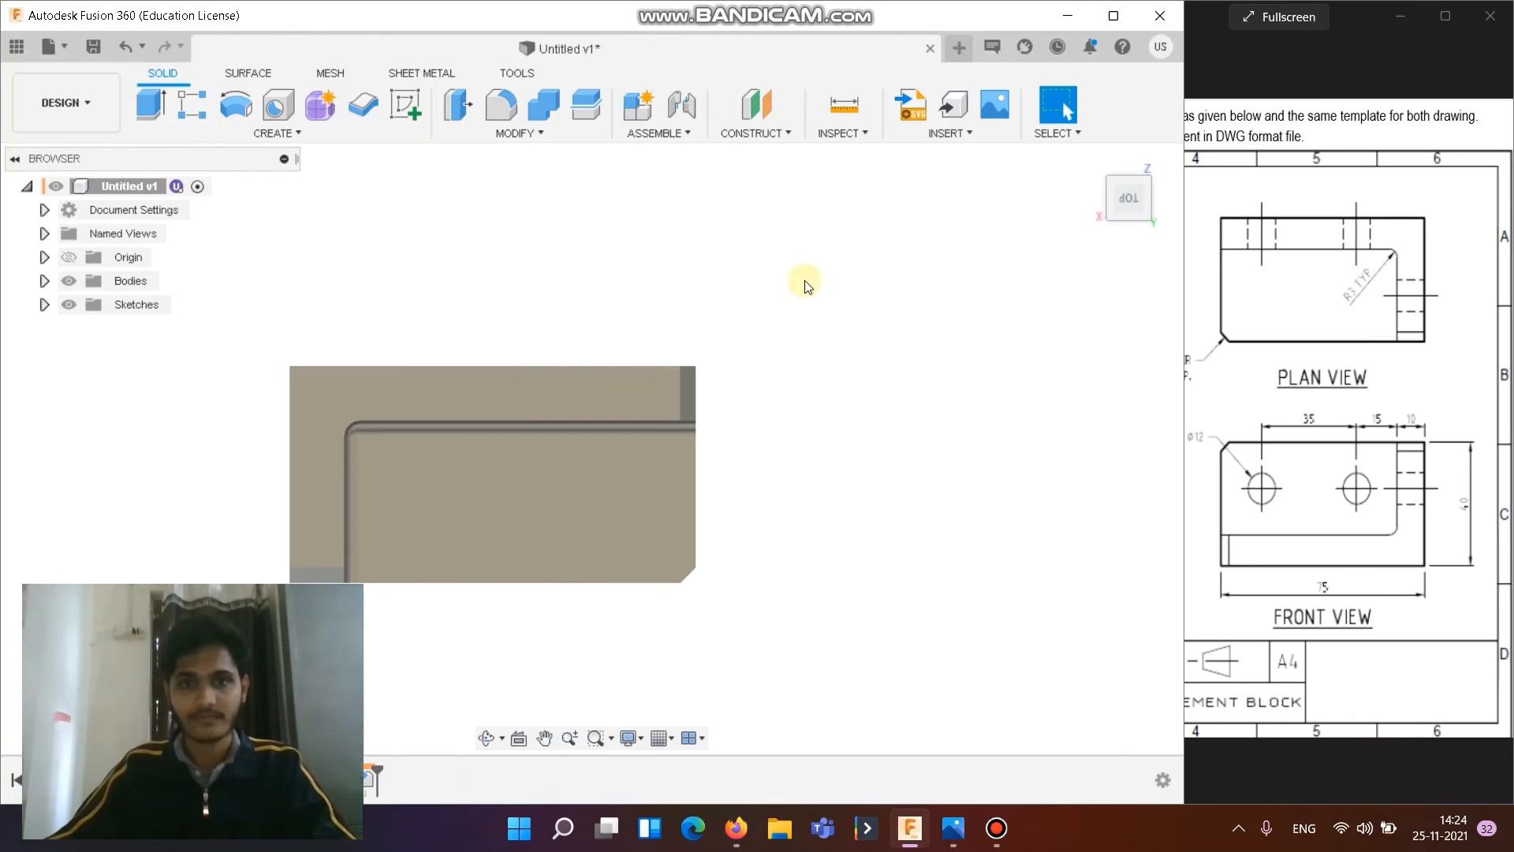
shift+middle_drag(889, 552, 852, 449)
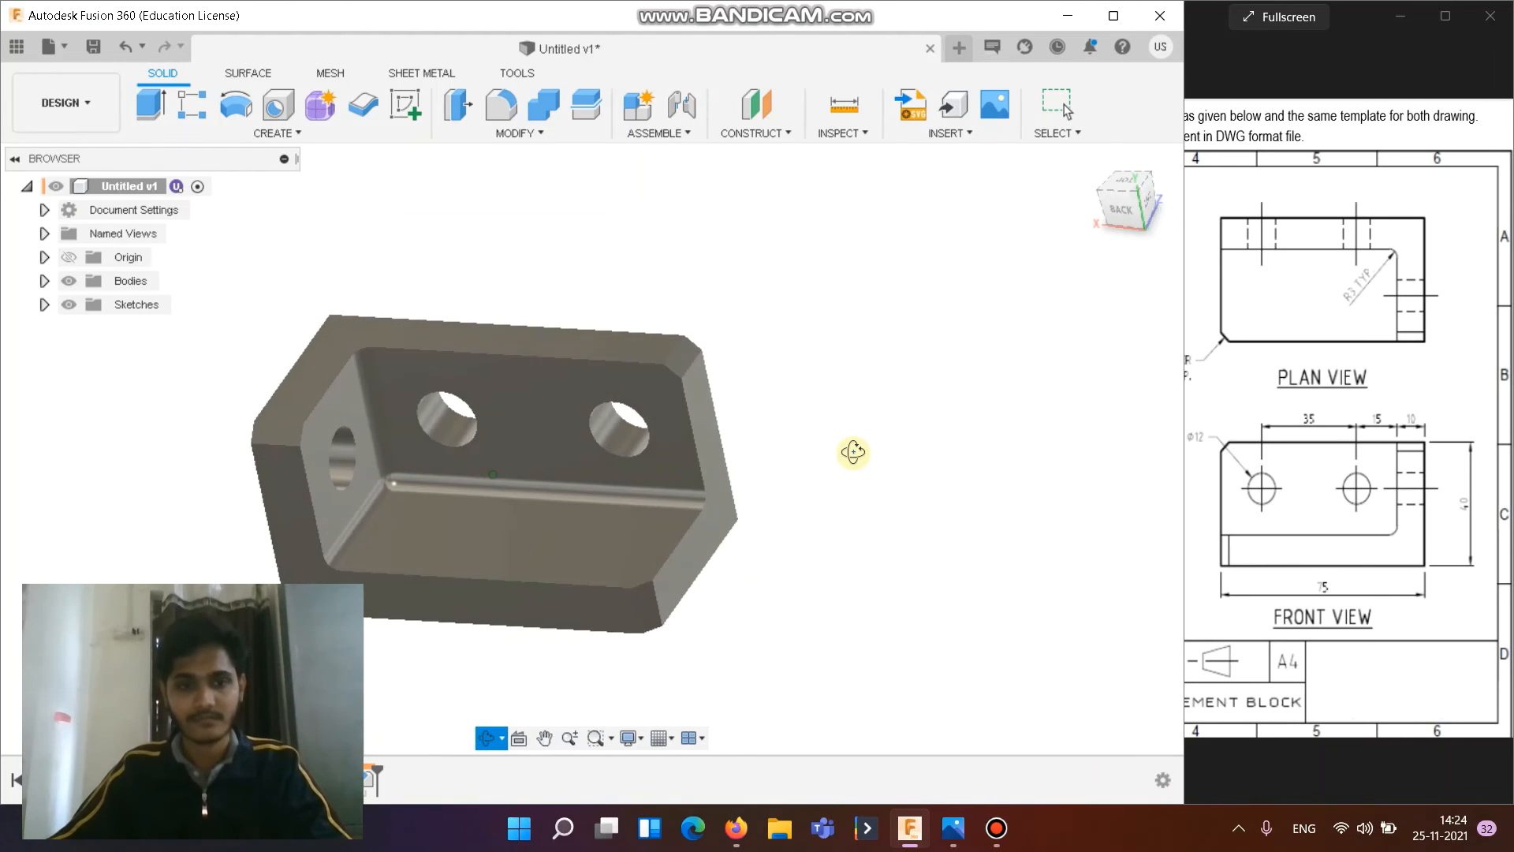
click(1141, 199)
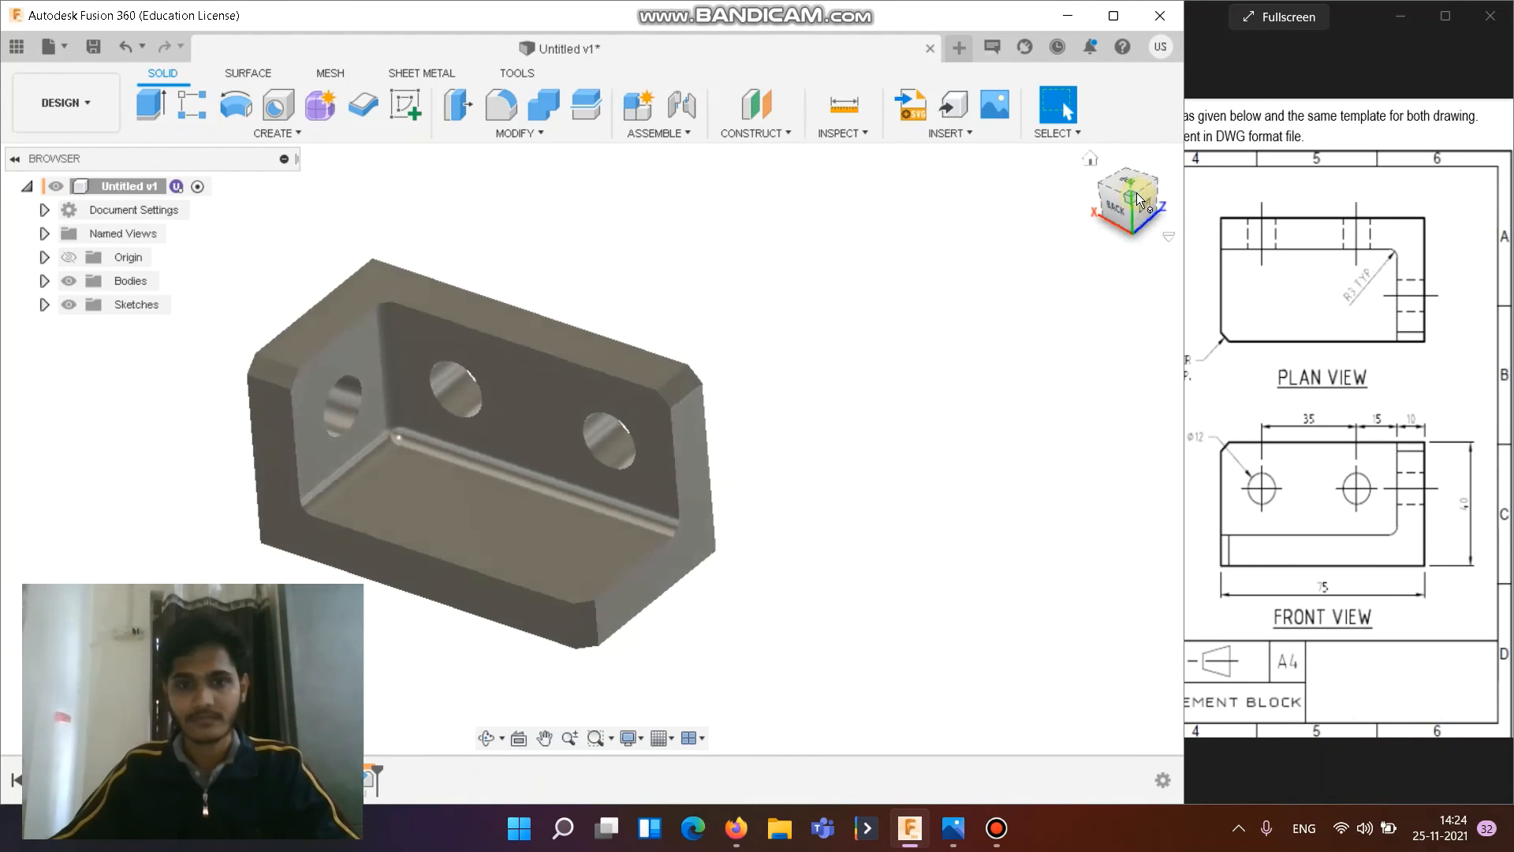
click(1235, 437)
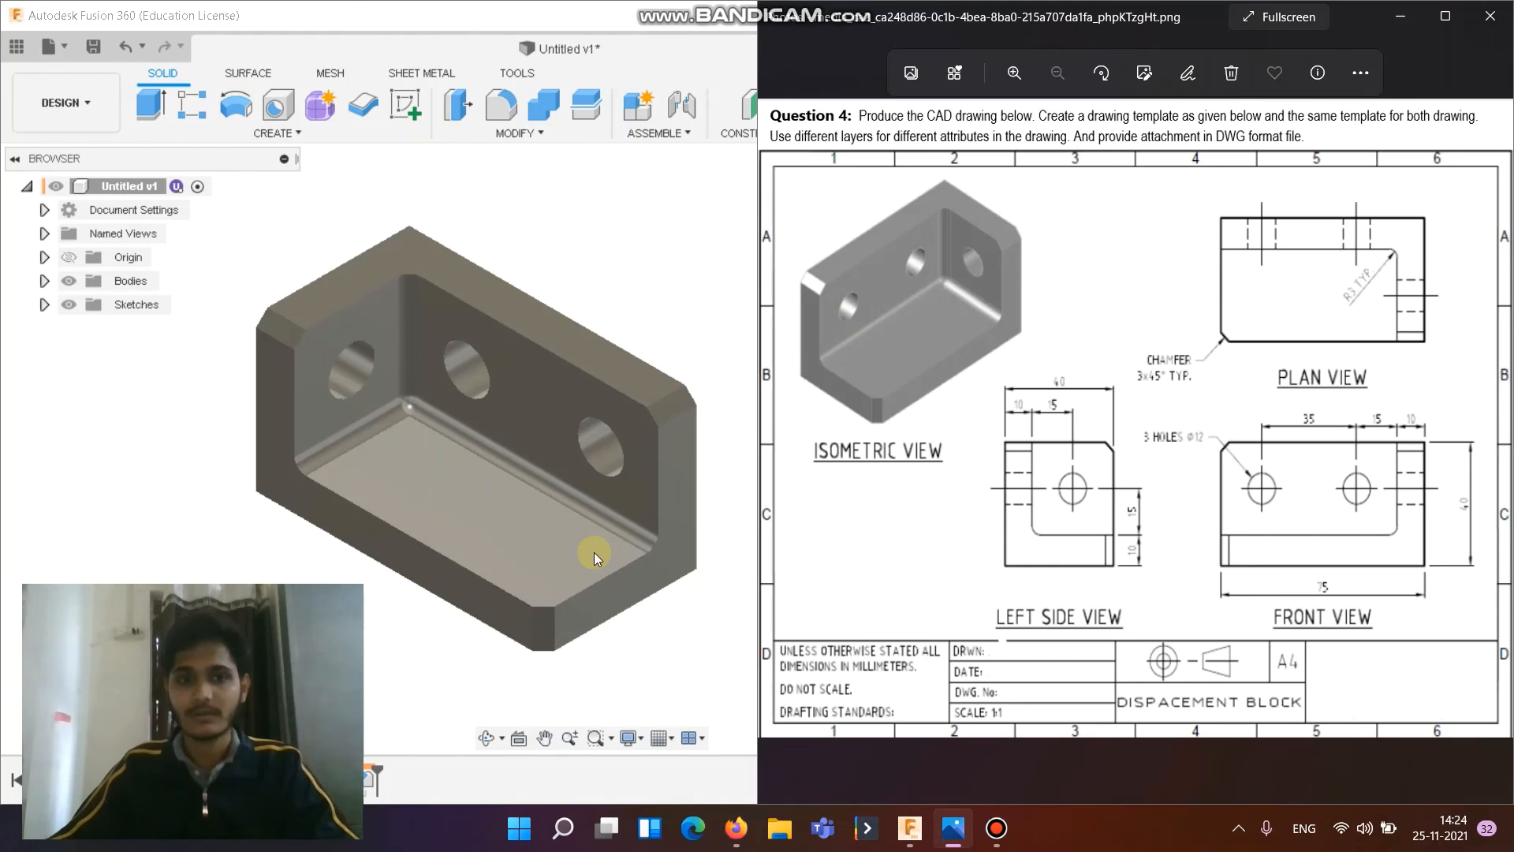
click(694, 250)
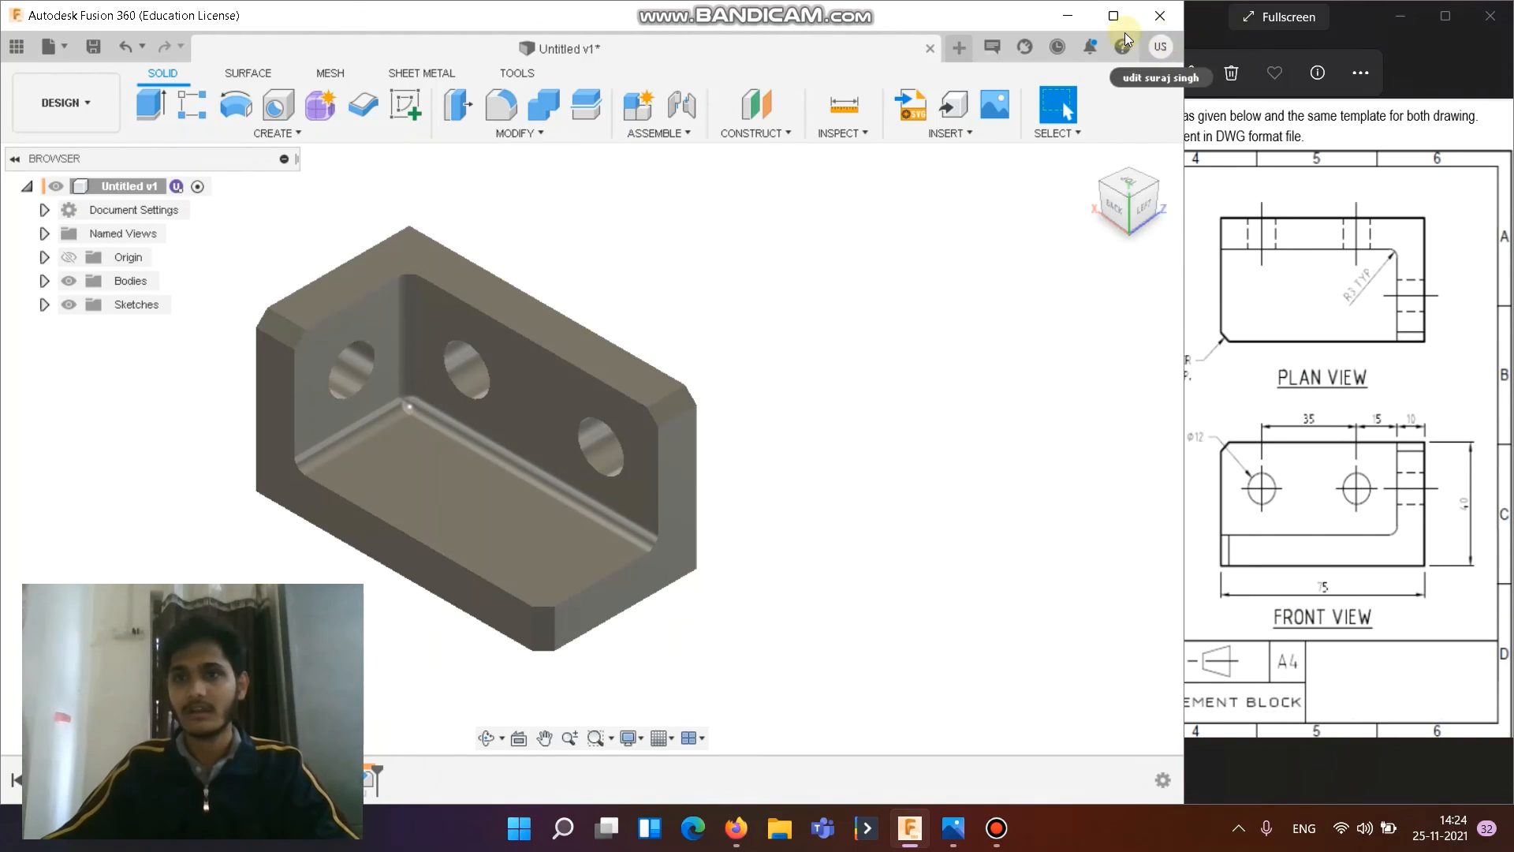
click(1107, 18)
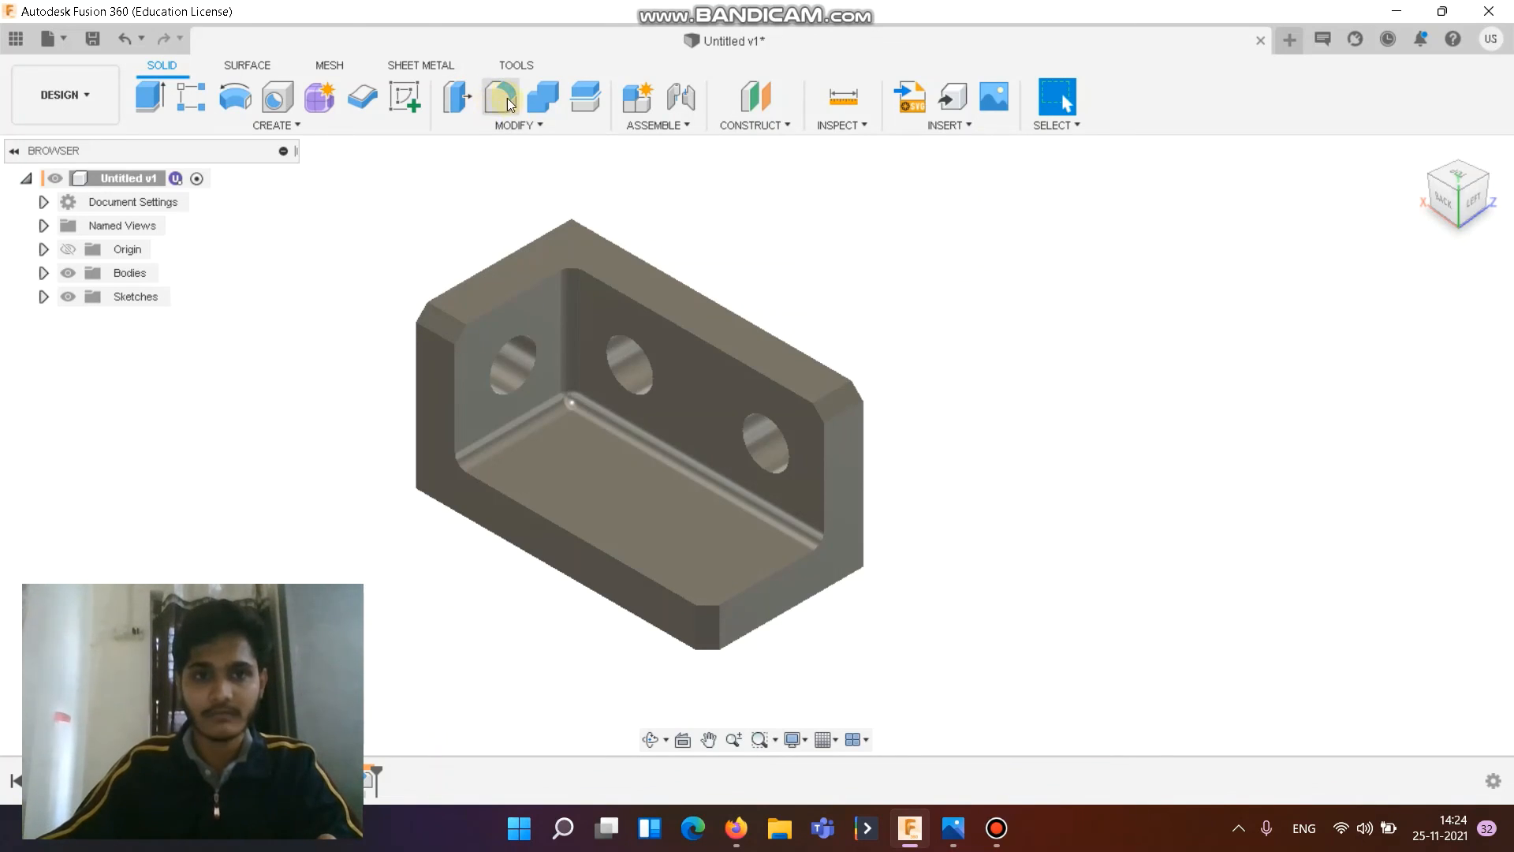
click(517, 124)
click(495, 193)
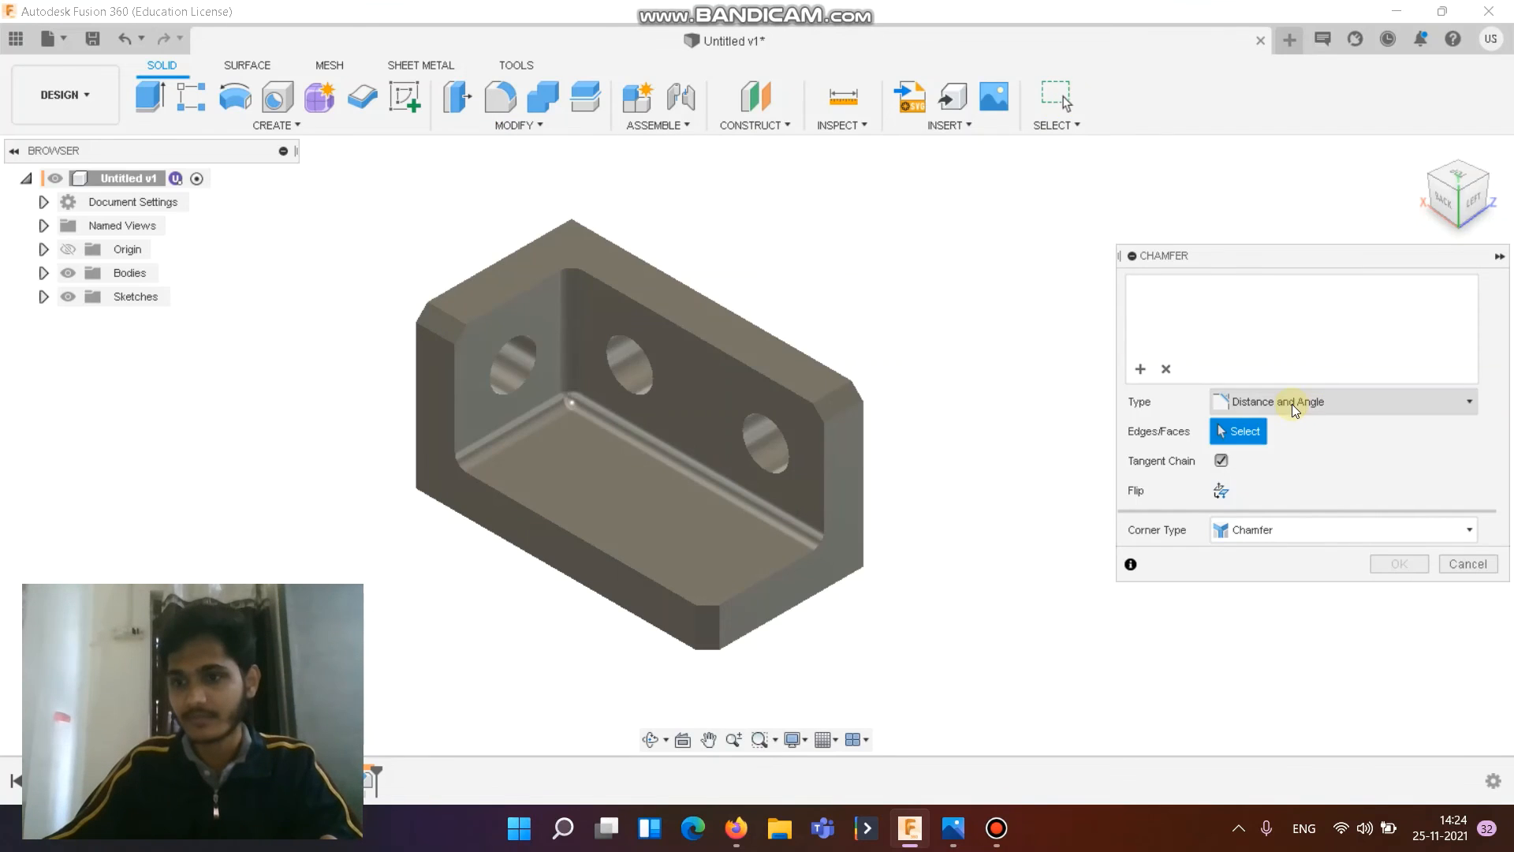
click(1314, 404)
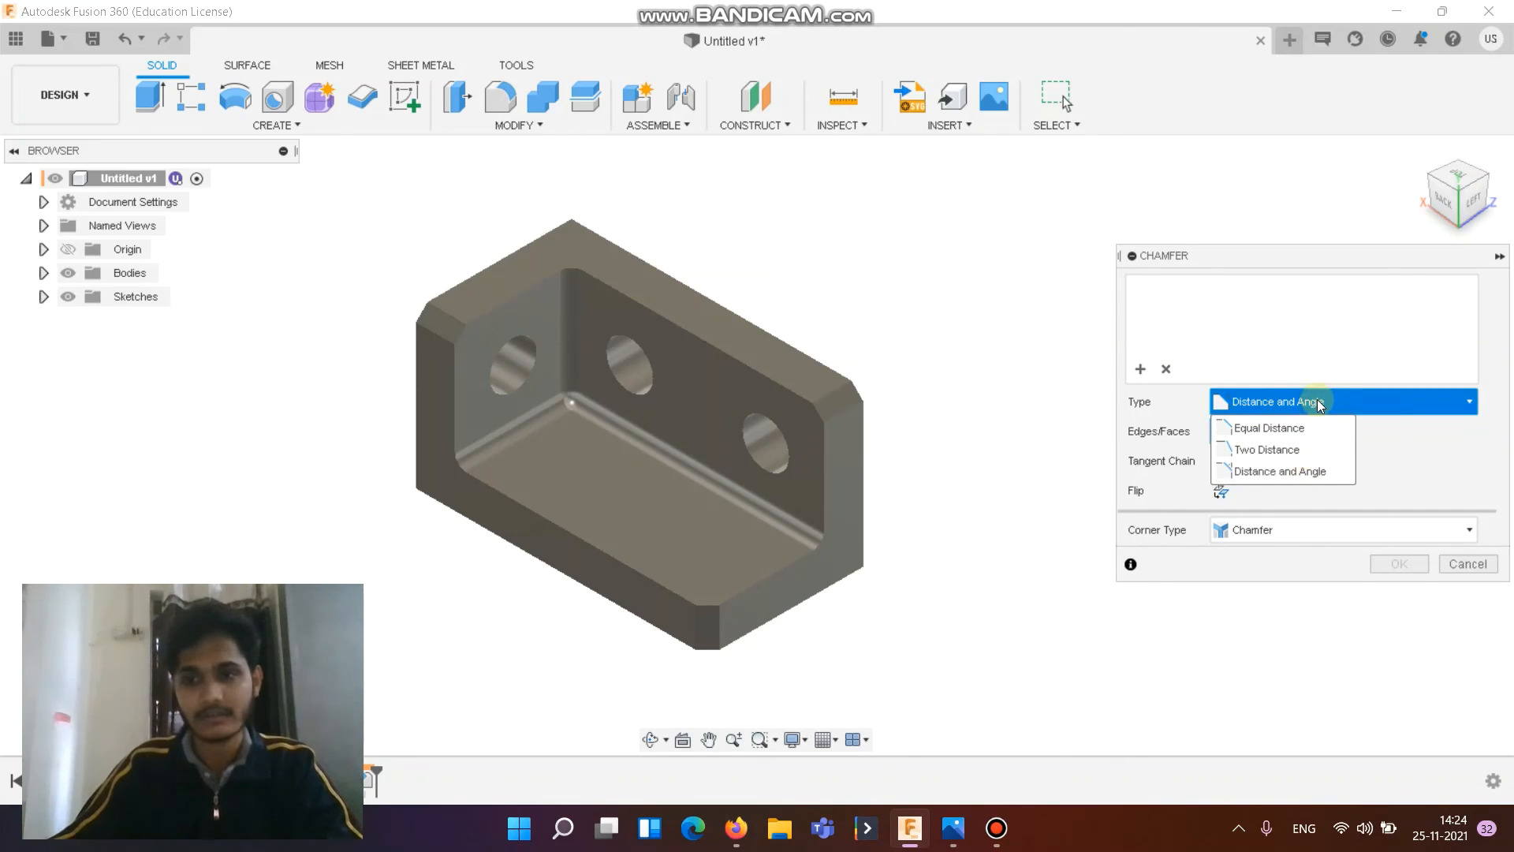
click(1309, 493)
click(1460, 562)
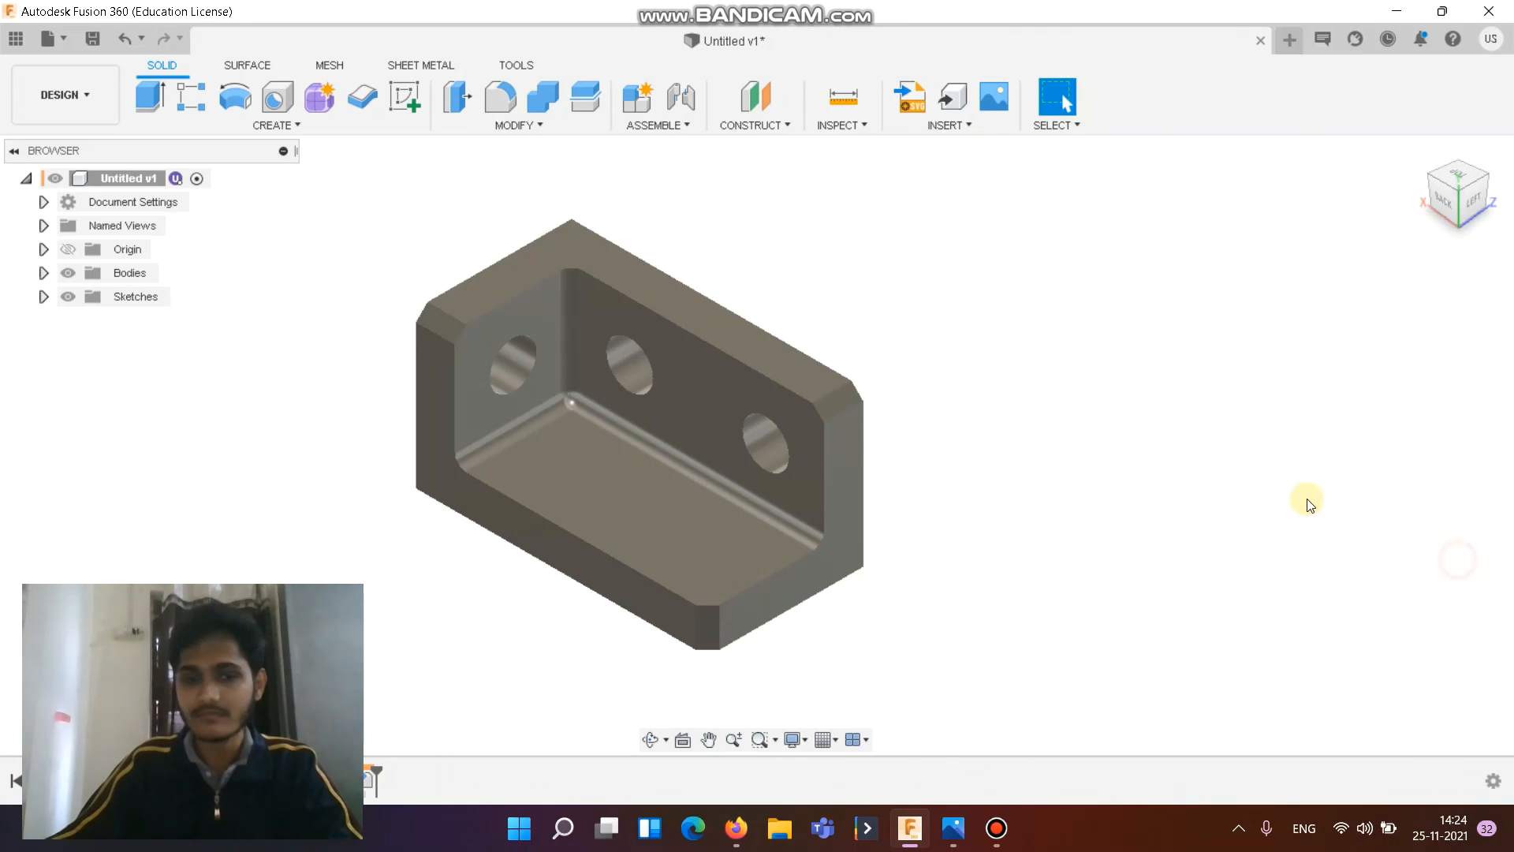